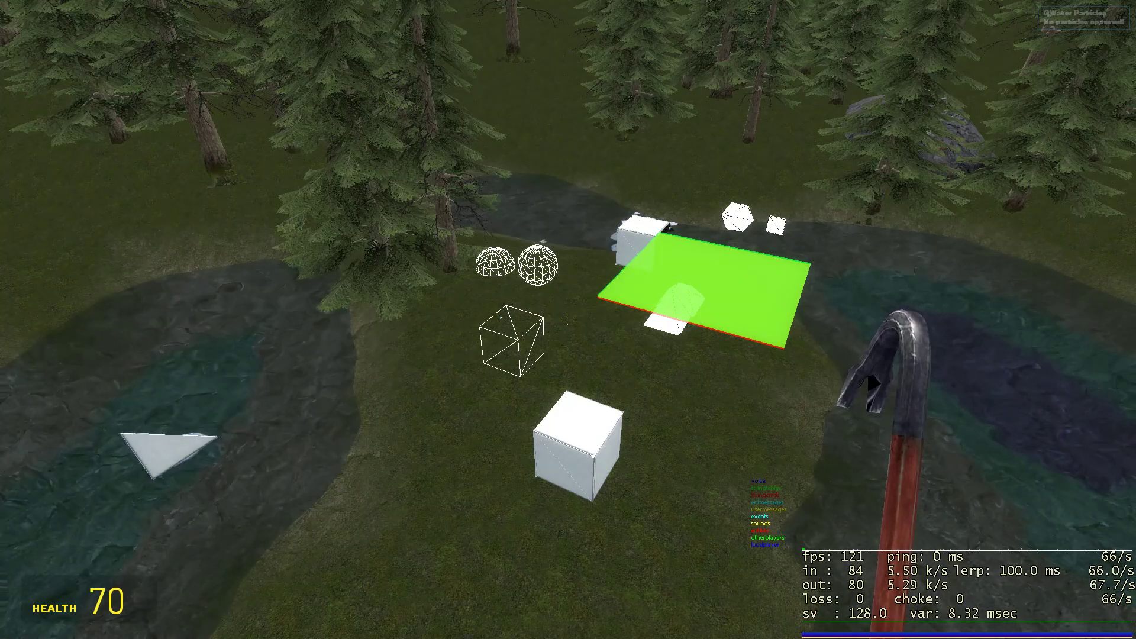
# Pick up the green plate with the physgun and carry it off the pyramid to the right.
pyautogui.press('2')
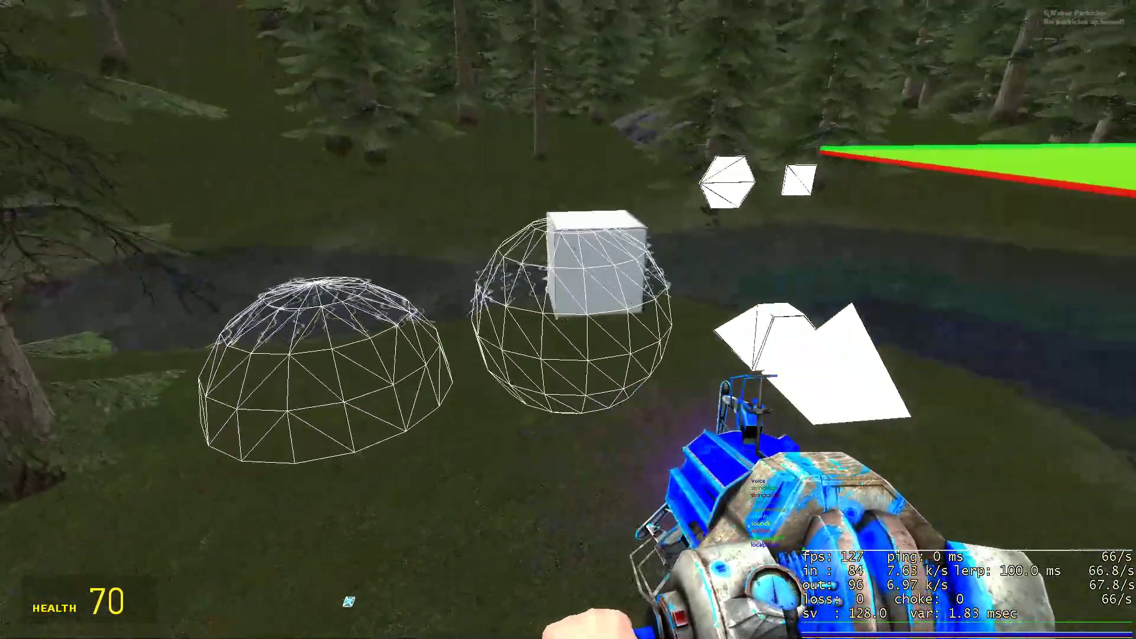
pyautogui.moveTo(568, 320); pyautogui.dragTo(569, 320)
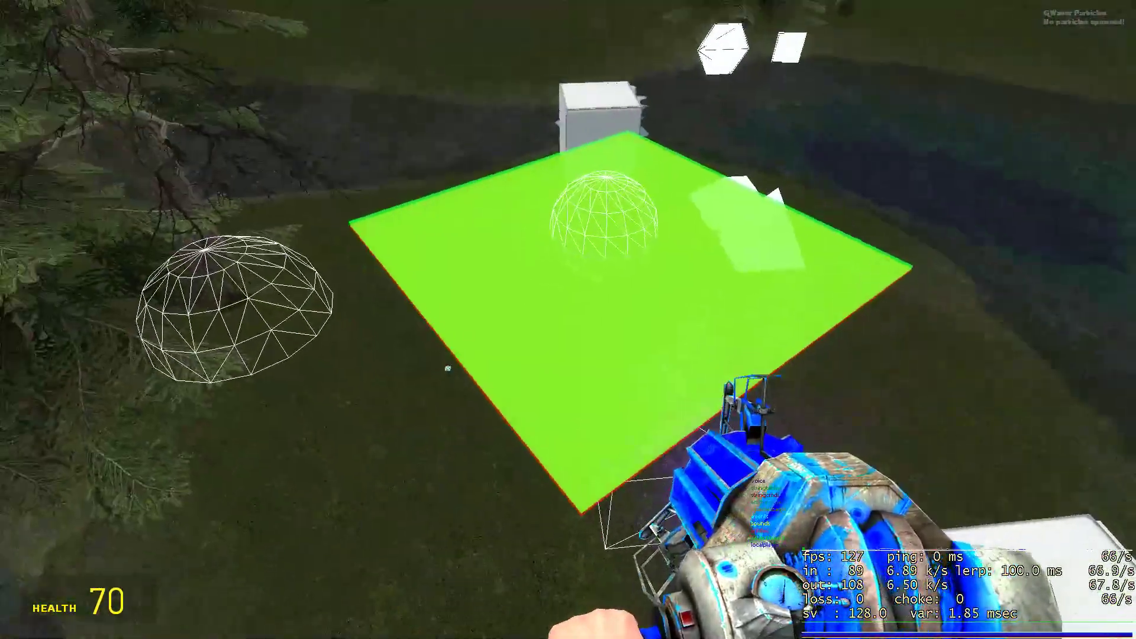
pyautogui.moveTo(568, 320); pyautogui.dragTo(569, 320)
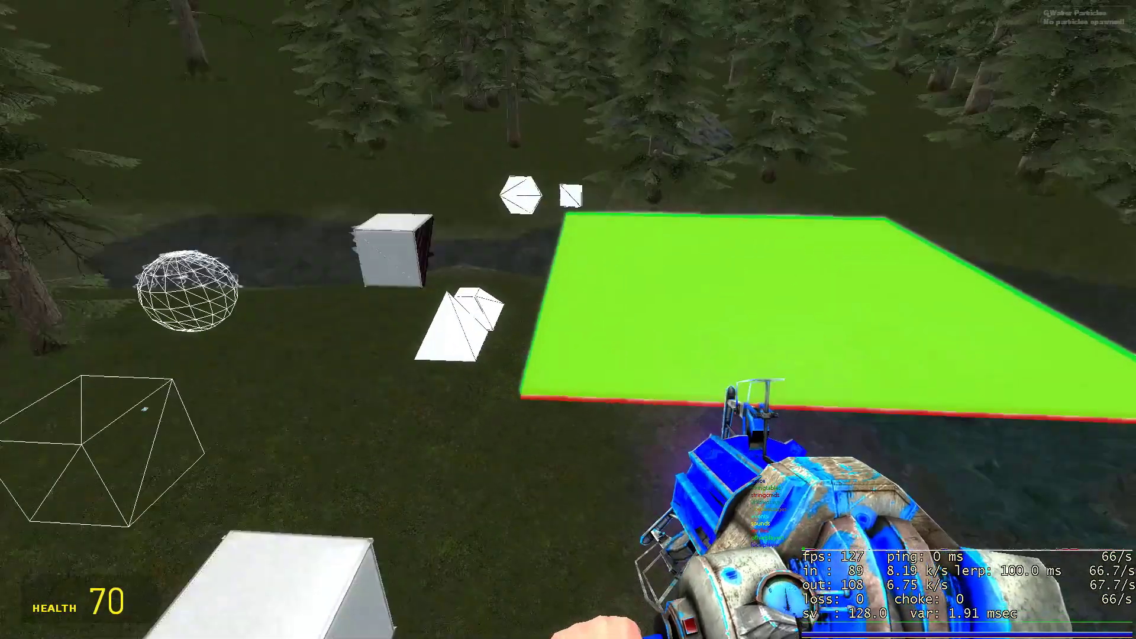
pyautogui.press('1')
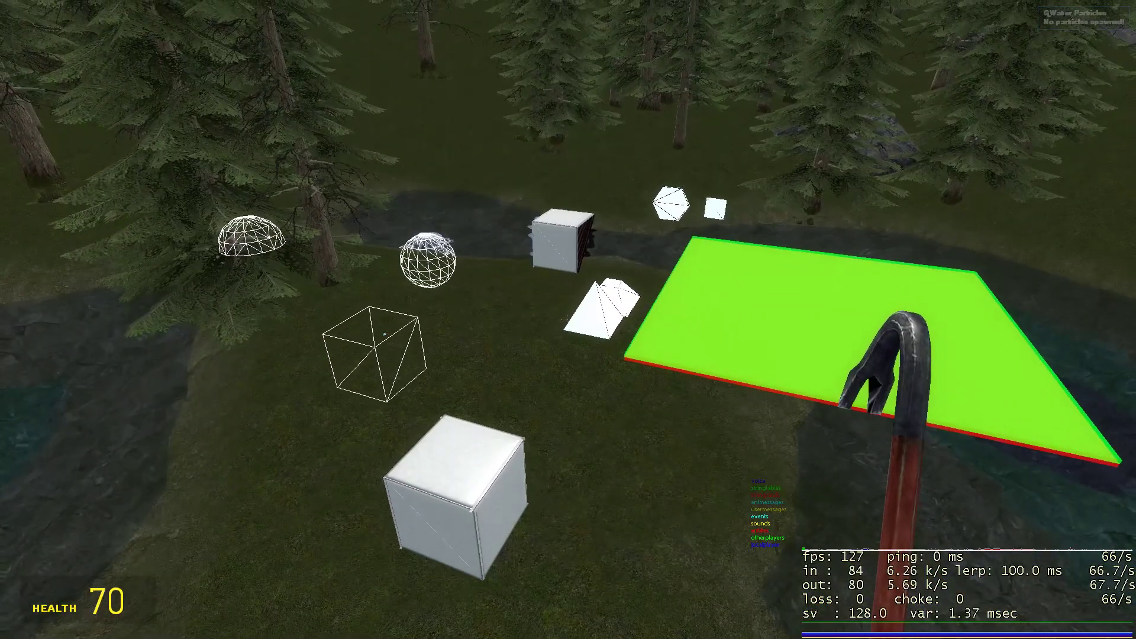
pyautogui.press('1')
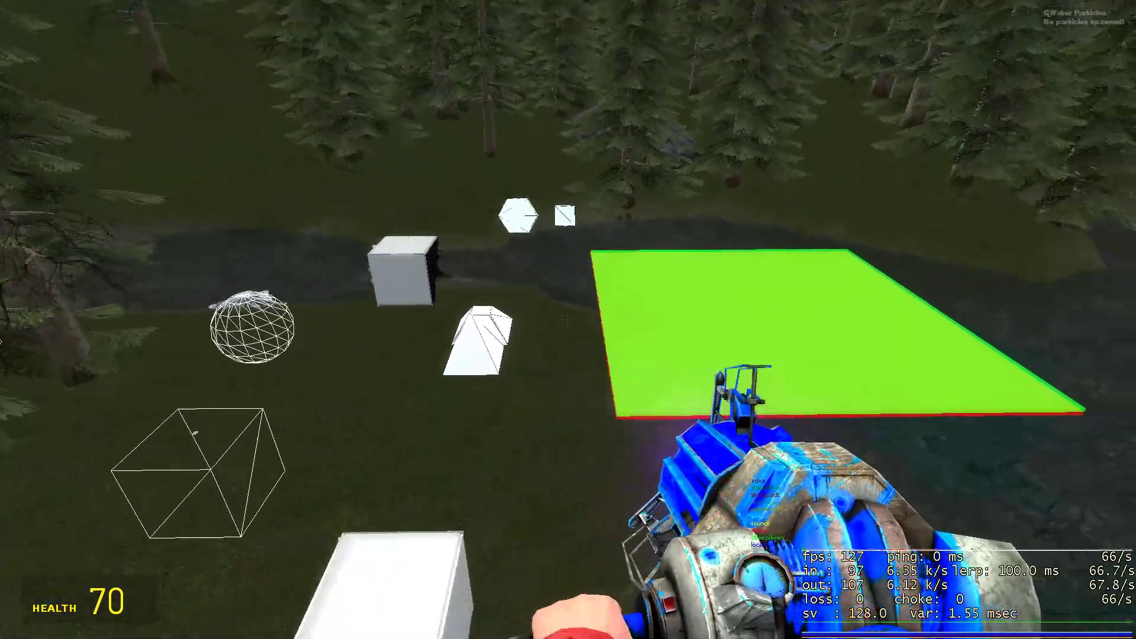
pyautogui.moveTo(568, 320); pyautogui.dragTo(568, 320)
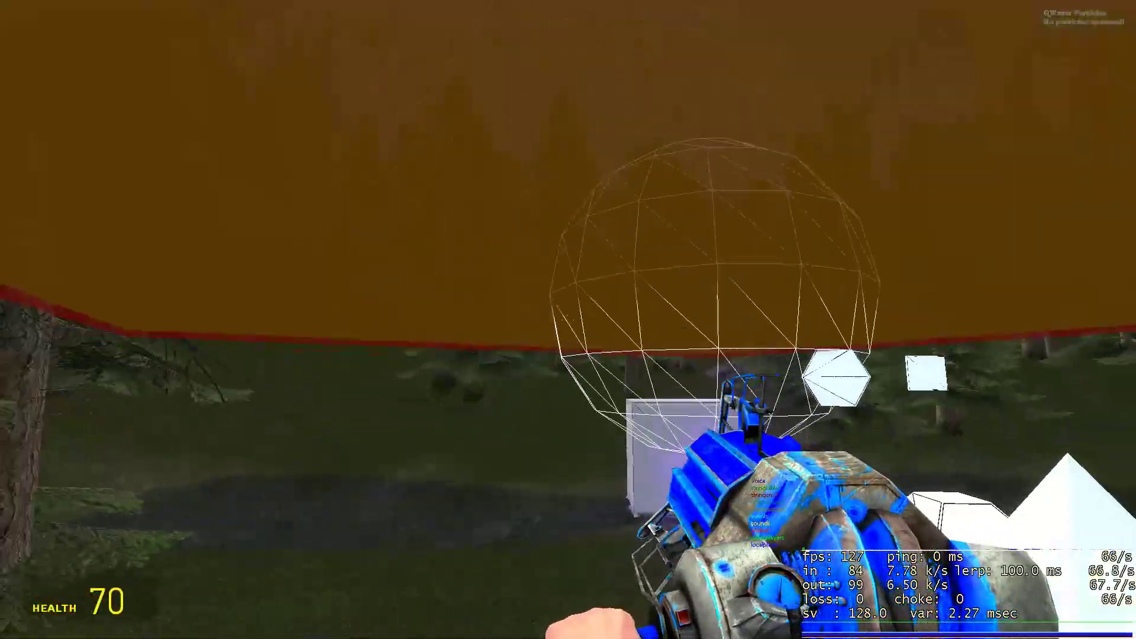
# Fly over and under the plate in noclip, then settle it beside the other props.
pyautogui.press('w')
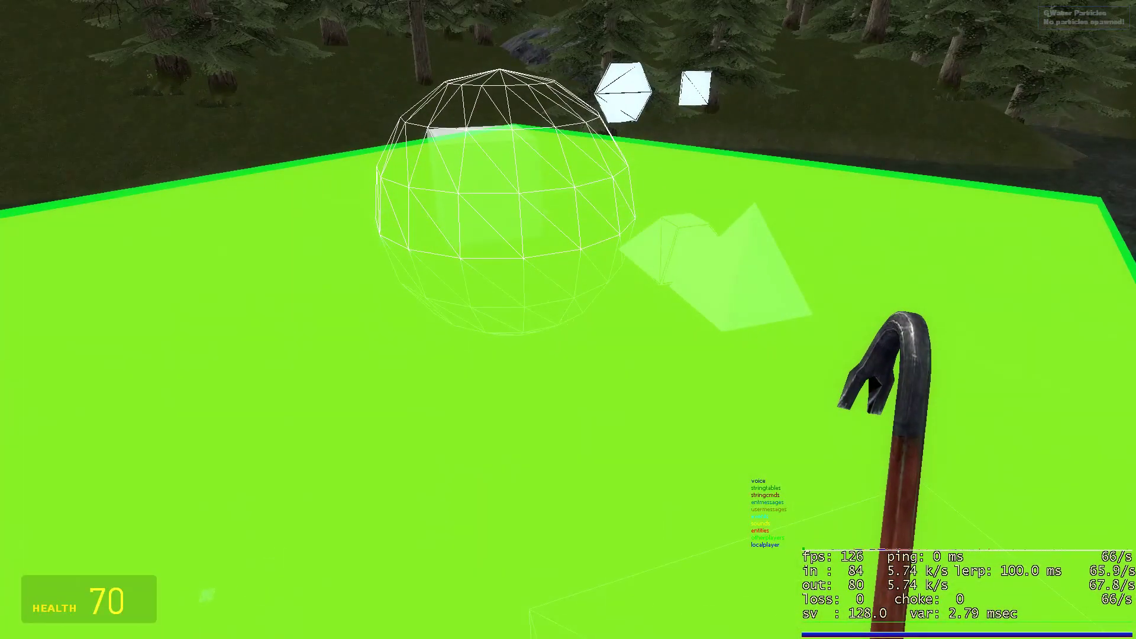
pyautogui.press('w')
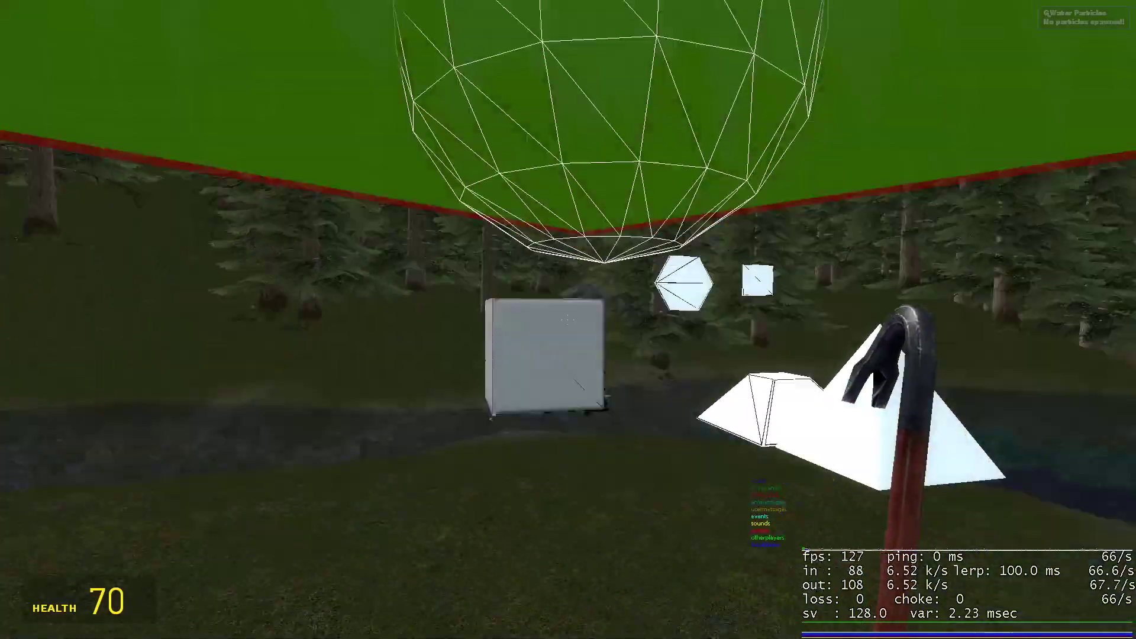
pyautogui.press('1')
pyautogui.press('w')
pyautogui.moveTo(568, 319); pyautogui.dragTo(568, 320)
pyautogui.press('1')
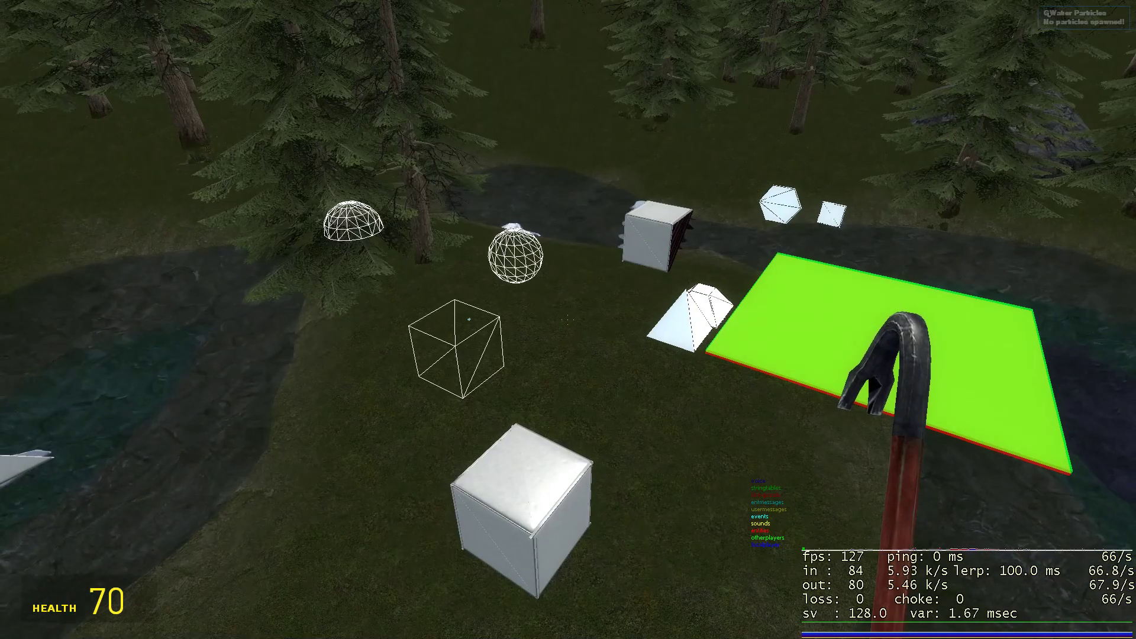
# Swing the green plate aside with the physgun so both white pyramid halves are uncovered.
pyautogui.press('1')
pyautogui.press('s')
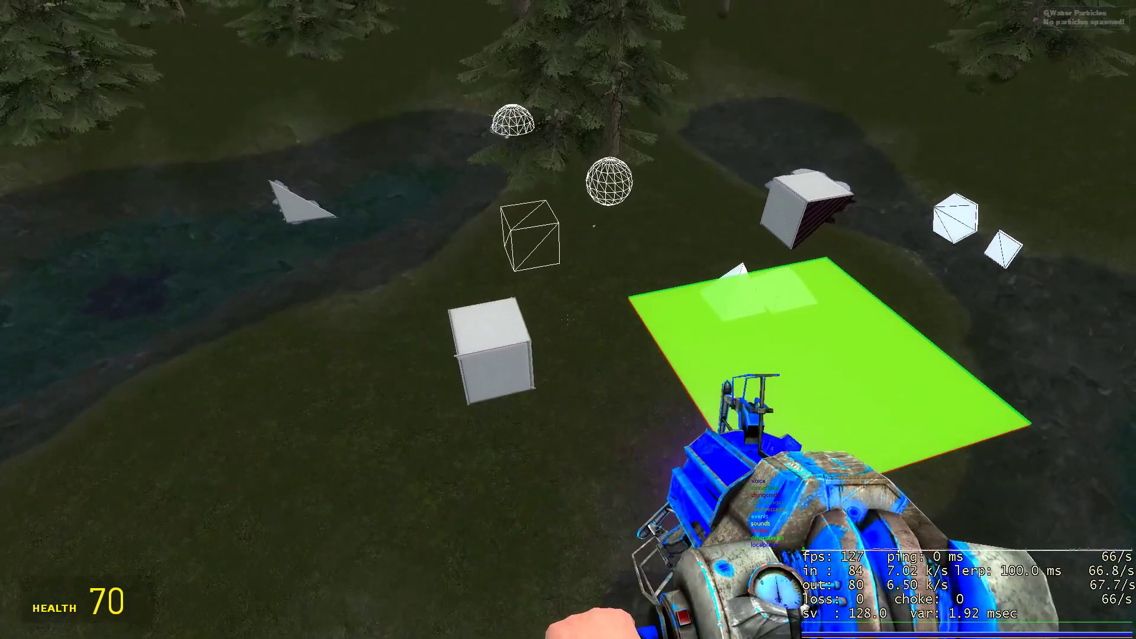
pyautogui.press('w')
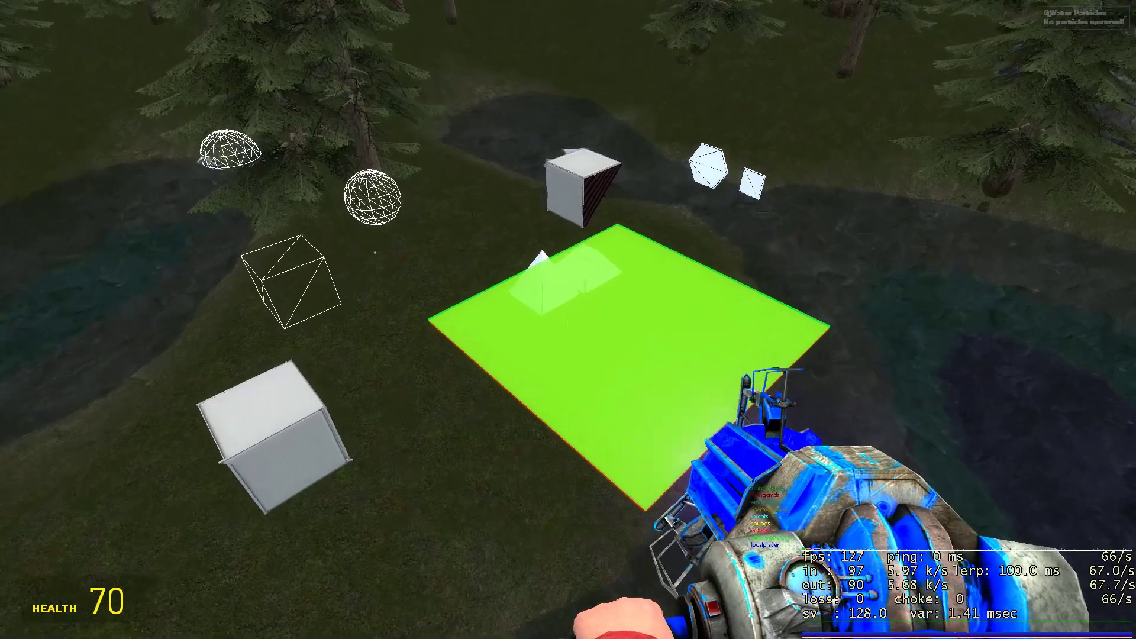
pyautogui.press('1')
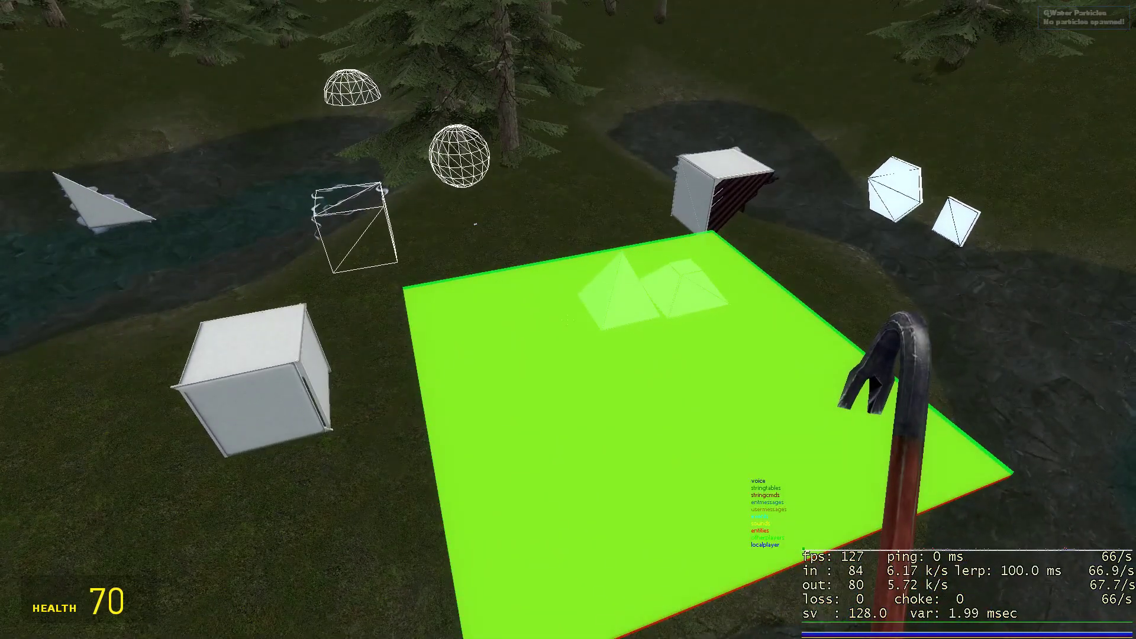
pyautogui.press('1')
pyautogui.click(568, 320)
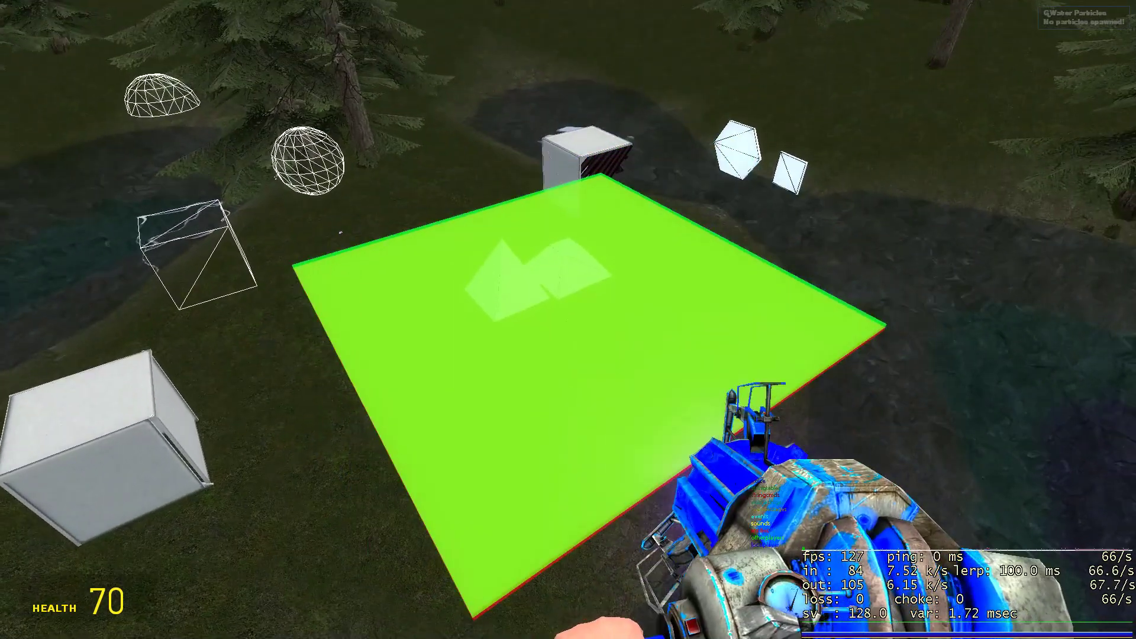
pyautogui.press('d')
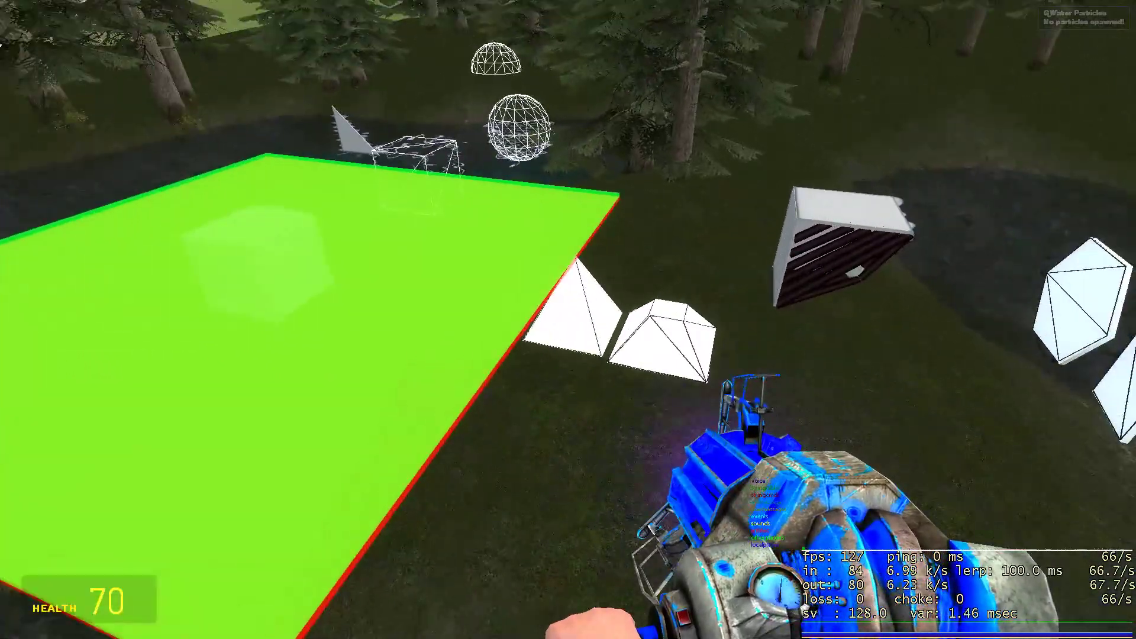
pyautogui.press('s')
pyautogui.press('w')
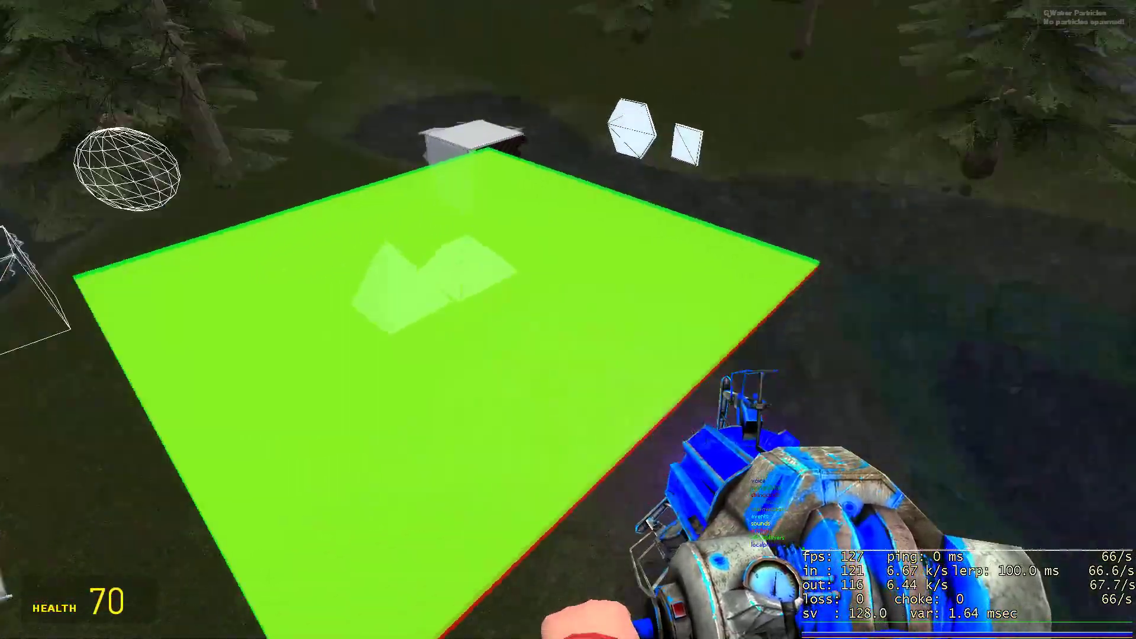
pyautogui.moveTo(569, 320); pyautogui.dragTo(569, 320)
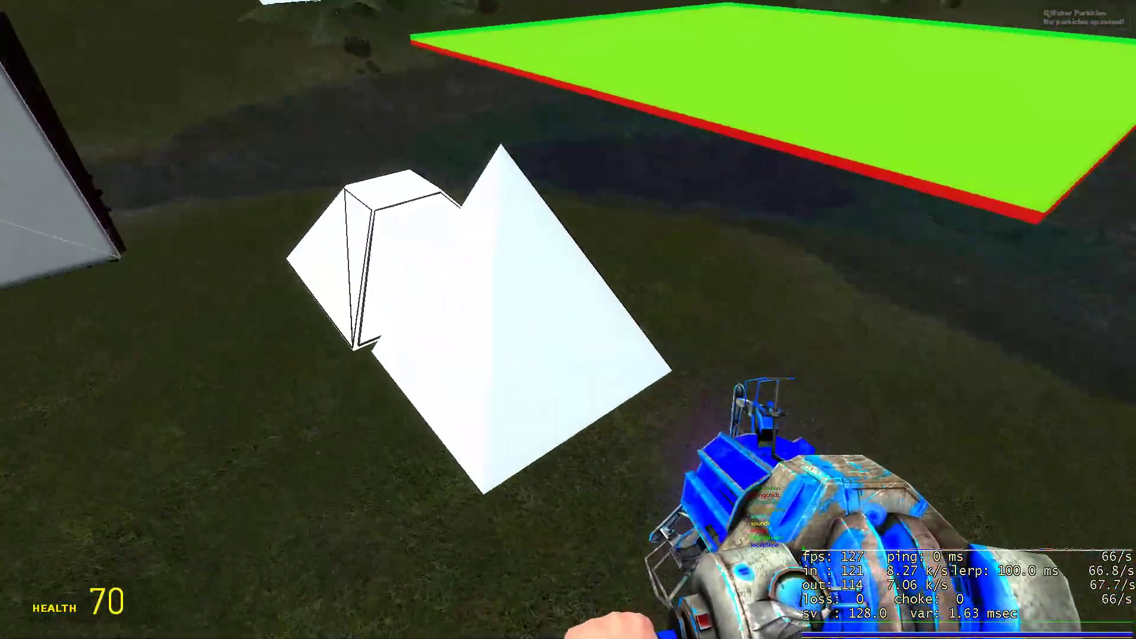
# Lift the green plate with the physgun and lay it over the pyramids so a peak pokes through.
pyautogui.press('q')
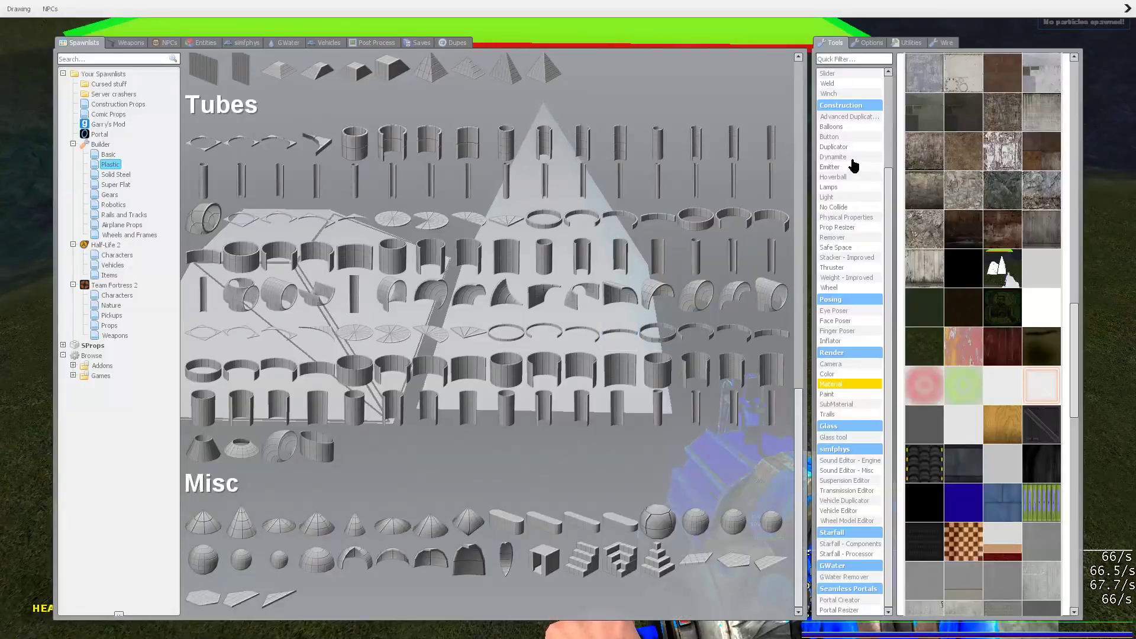
pyautogui.click(834, 147)
pyautogui.press('1')
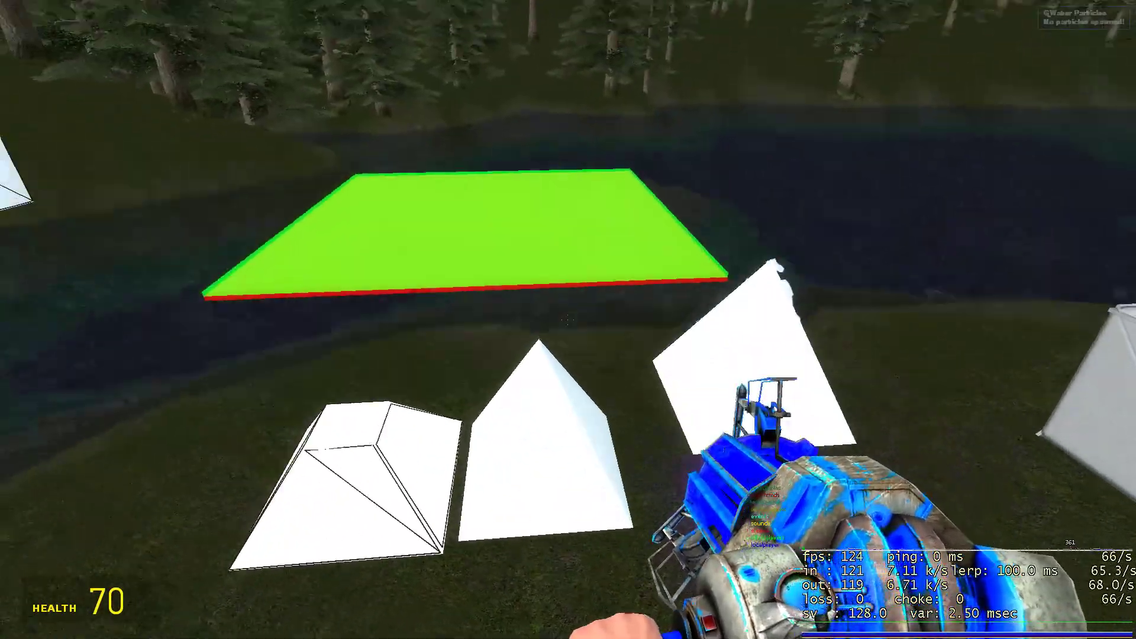
pyautogui.moveTo(568, 319); pyautogui.dragTo(569, 320)
pyautogui.press('w')
pyautogui.press('s')
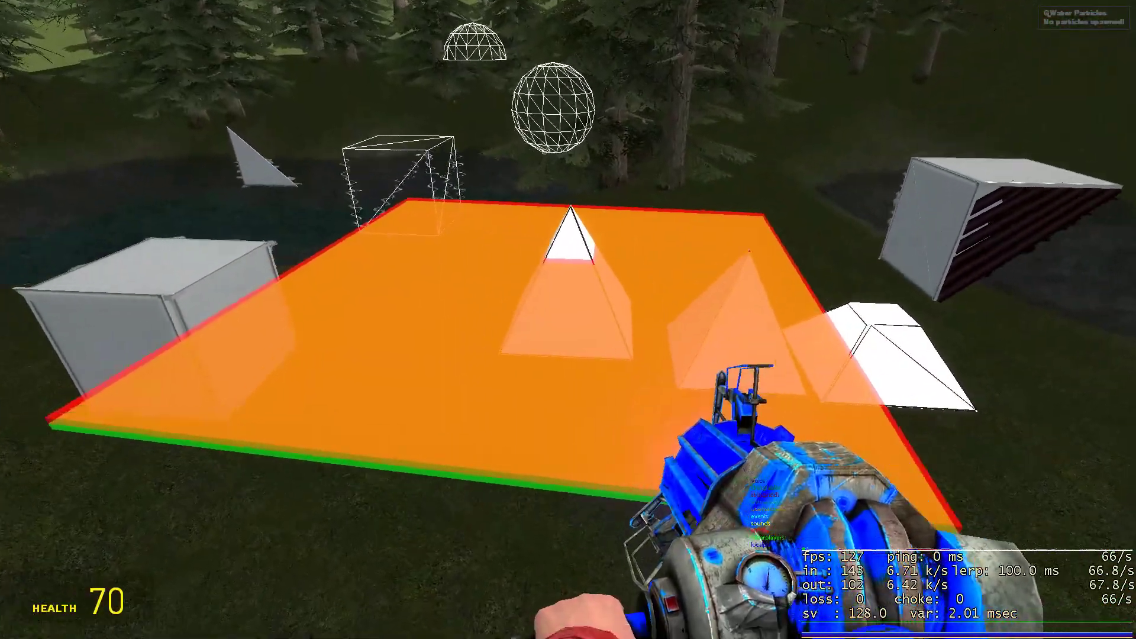
pyautogui.press('w')
pyautogui.press('s')
pyautogui.press('w')
# Set up the Prop Resizer with X and Y scale 1.00 and Z scale 0.43.
pyautogui.press('q')
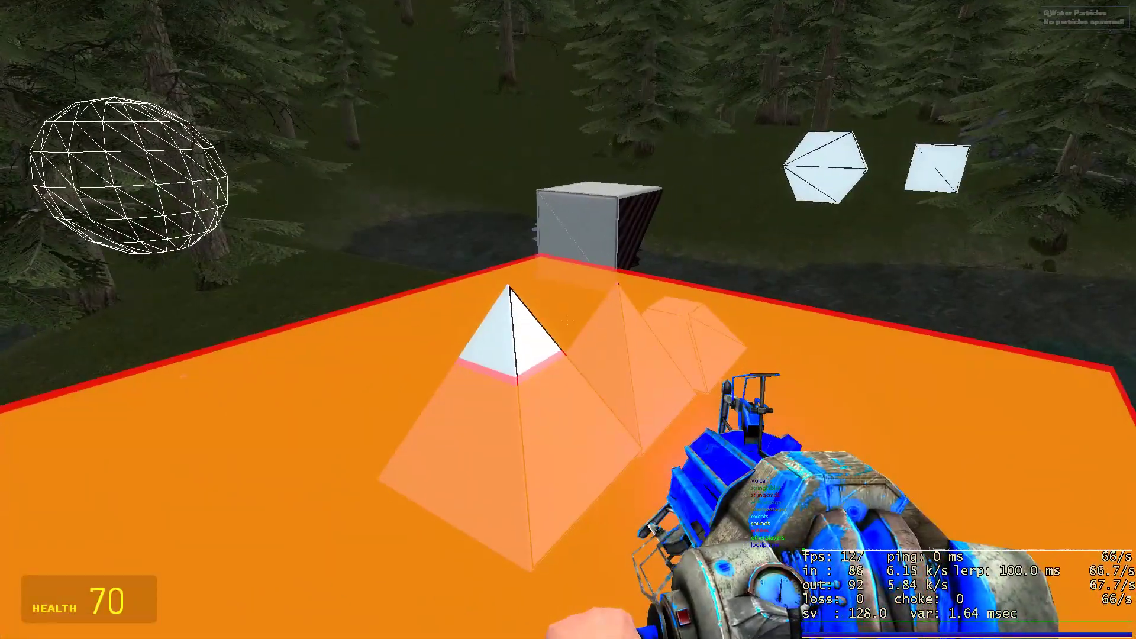
pyautogui.press('w')
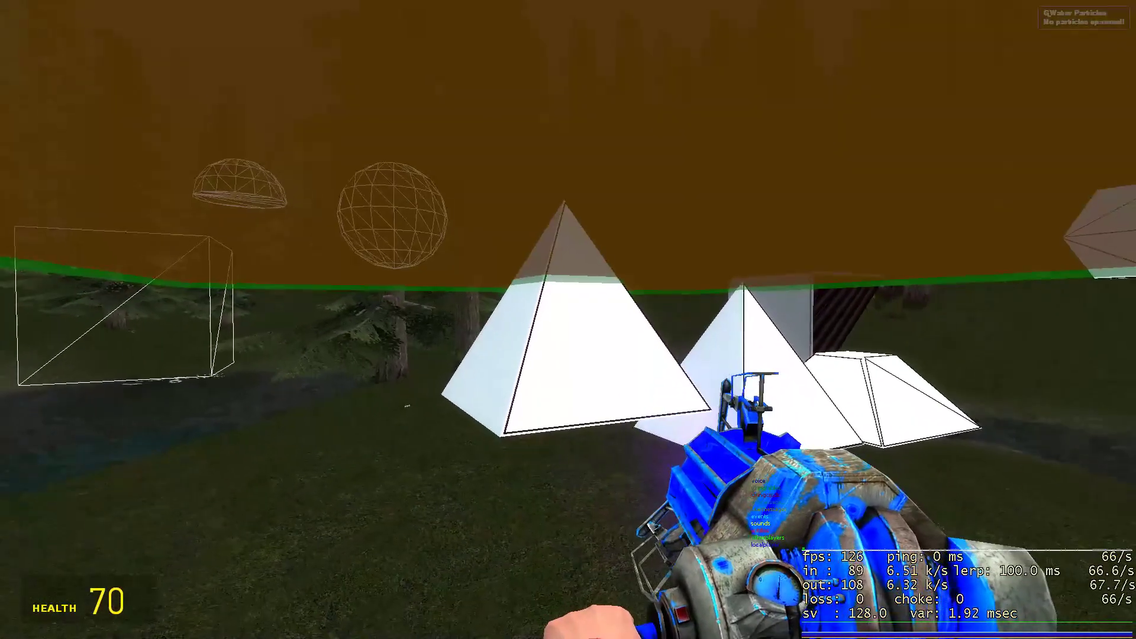
pyautogui.press('1')
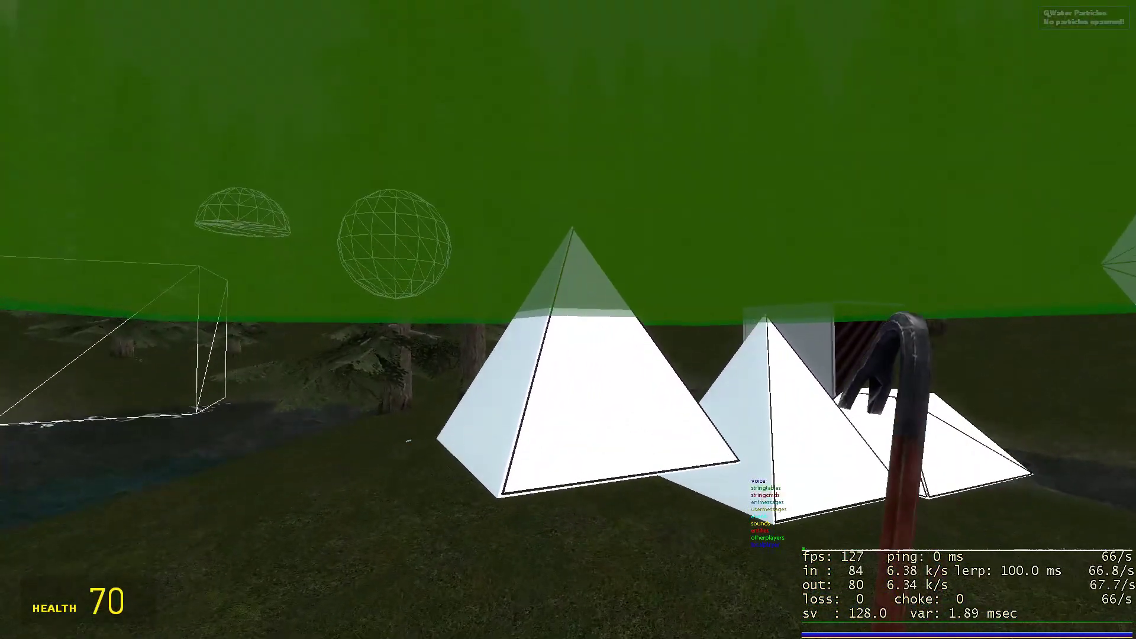
pyautogui.press('q')
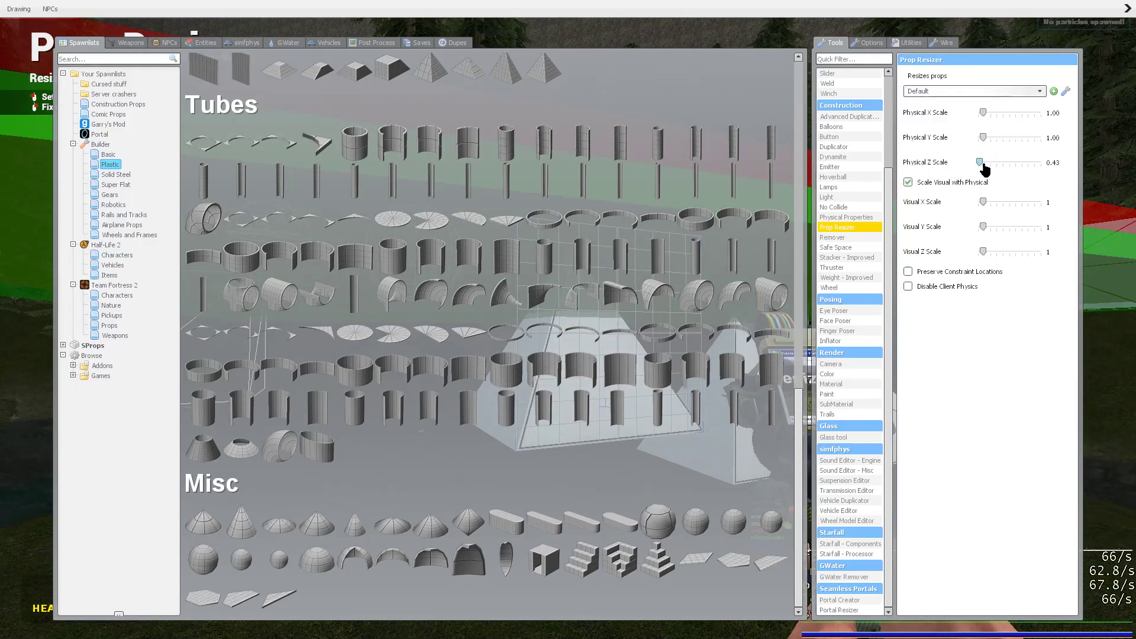
# Squash a pyramid to a flatter height with the Prop Resizer, then grab the pyramids with the physgun.
pyautogui.press('q')
pyautogui.click(569, 319)
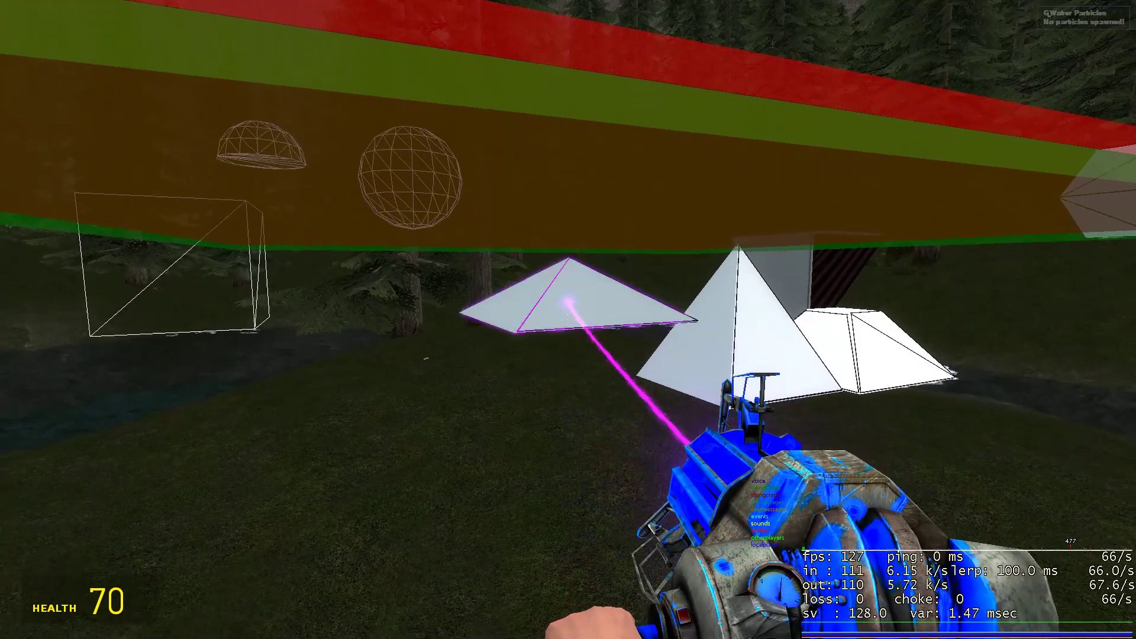
pyautogui.scroll(2, 568, 321)
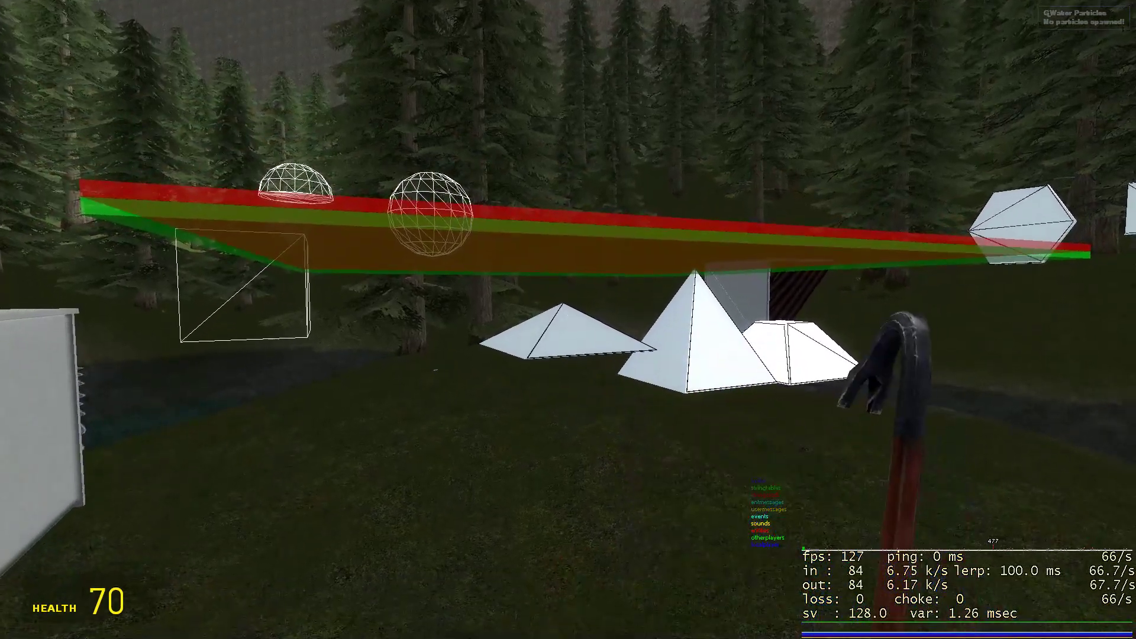
pyautogui.press('q')
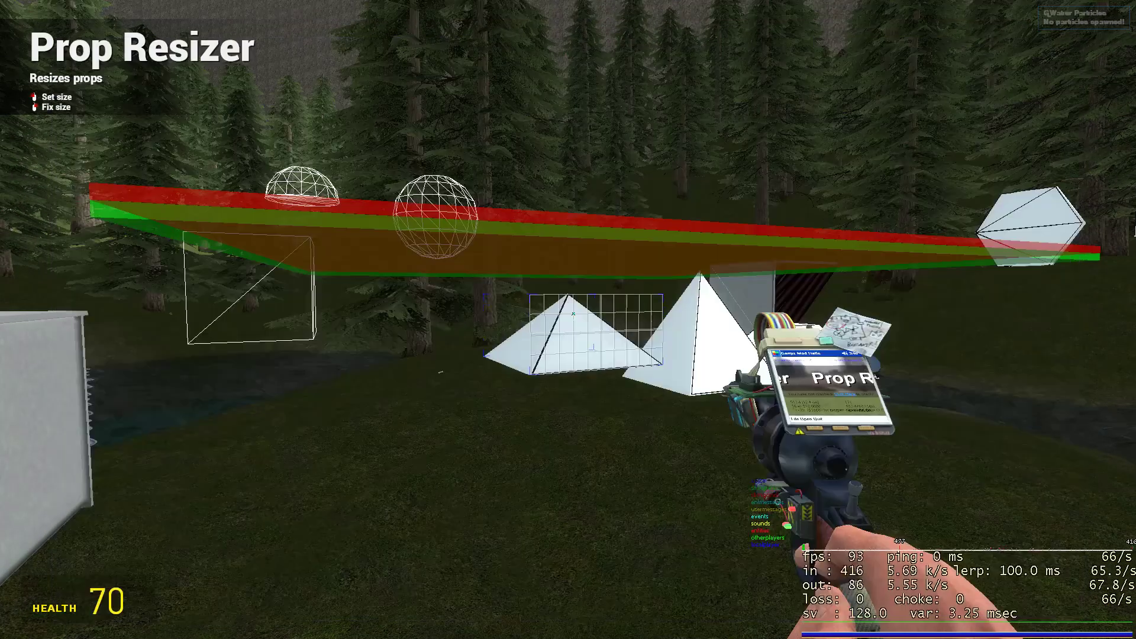
pyautogui.scroll(2, 569, 319)
pyautogui.click(569, 319)
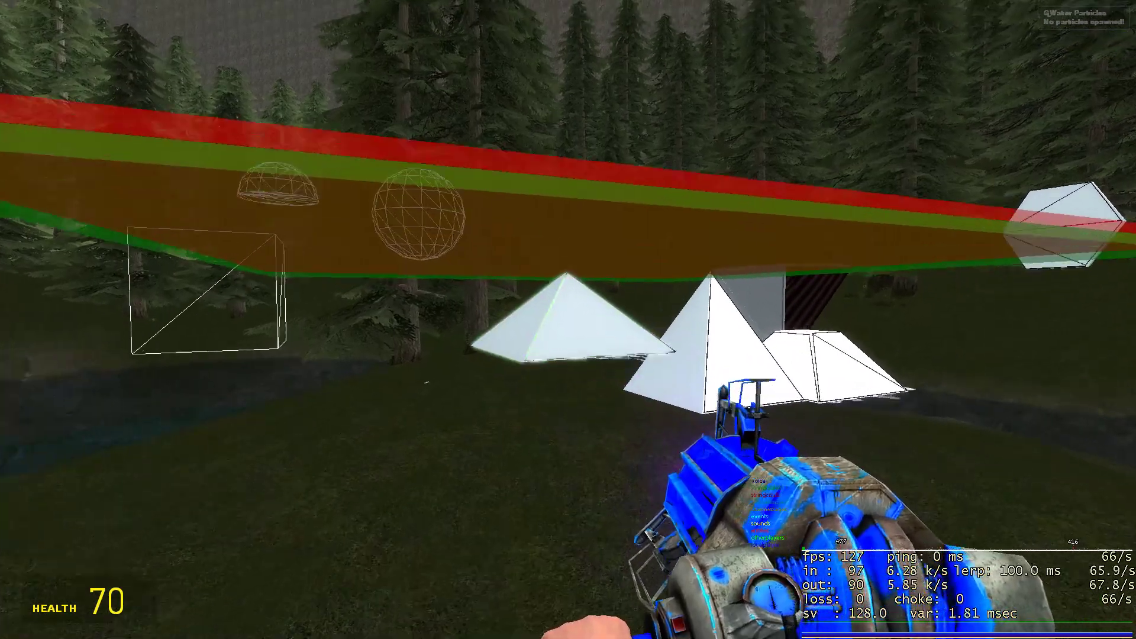
# Fly above and under the plate to inspect the pyramids, then grab the orange-topped plate.
pyautogui.press('z')
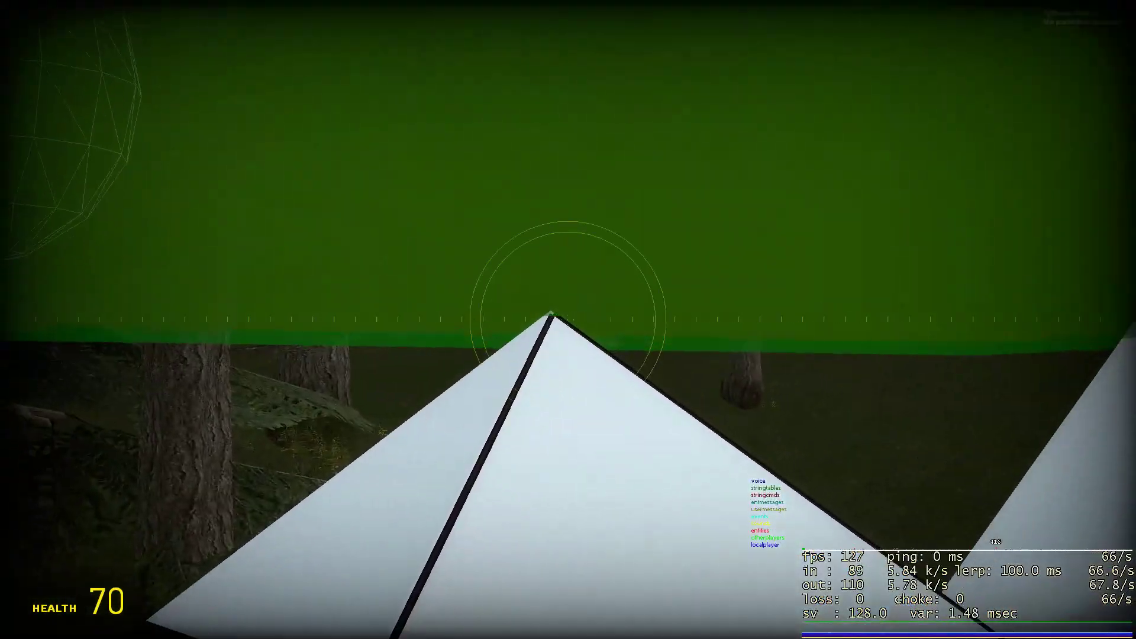
pyautogui.press('z')
pyautogui.press('space')
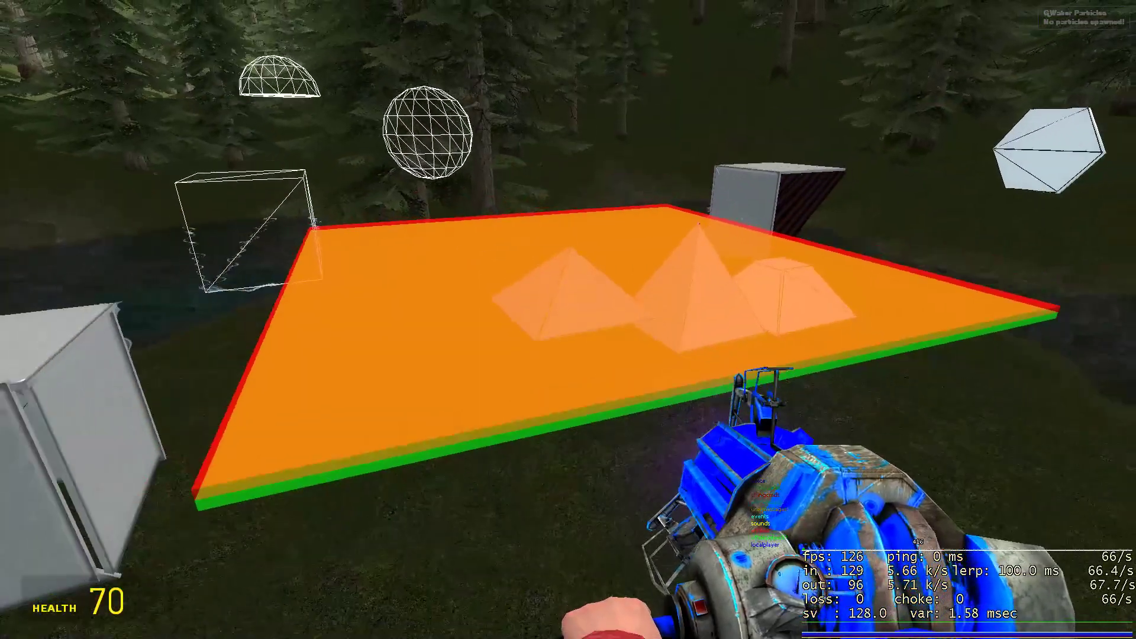
pyautogui.press('w')
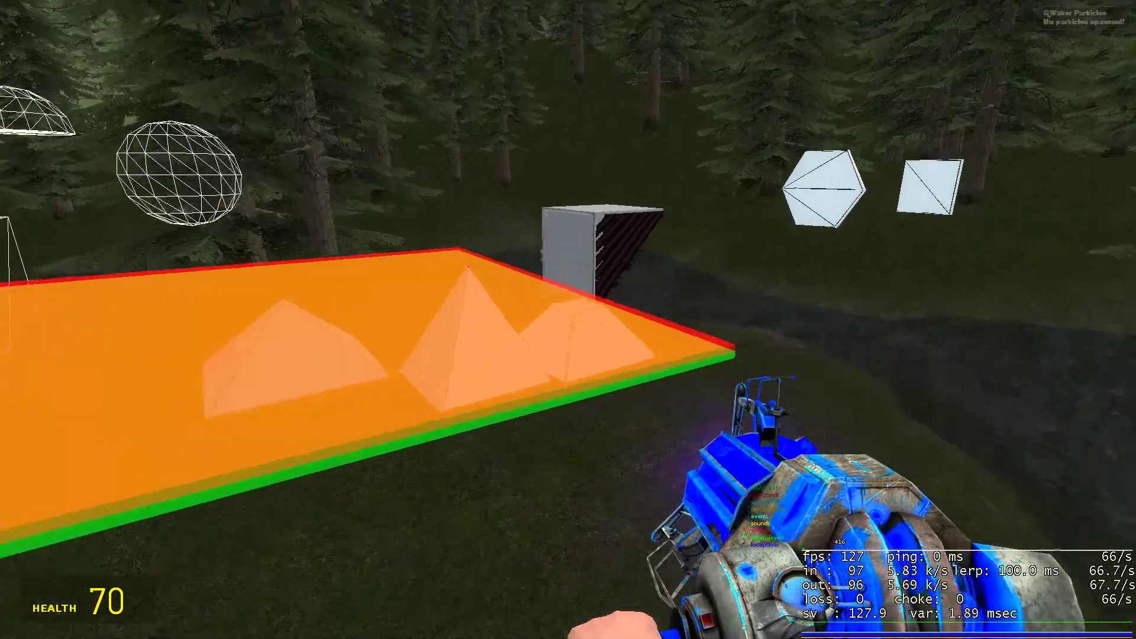
pyautogui.press('w')
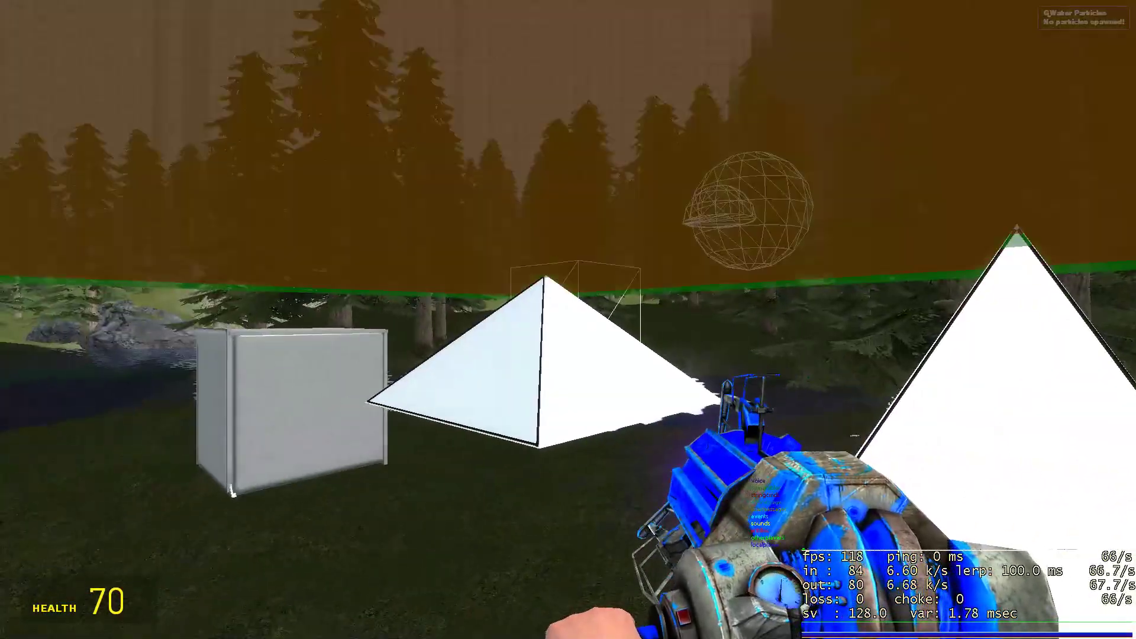
pyautogui.press('s')
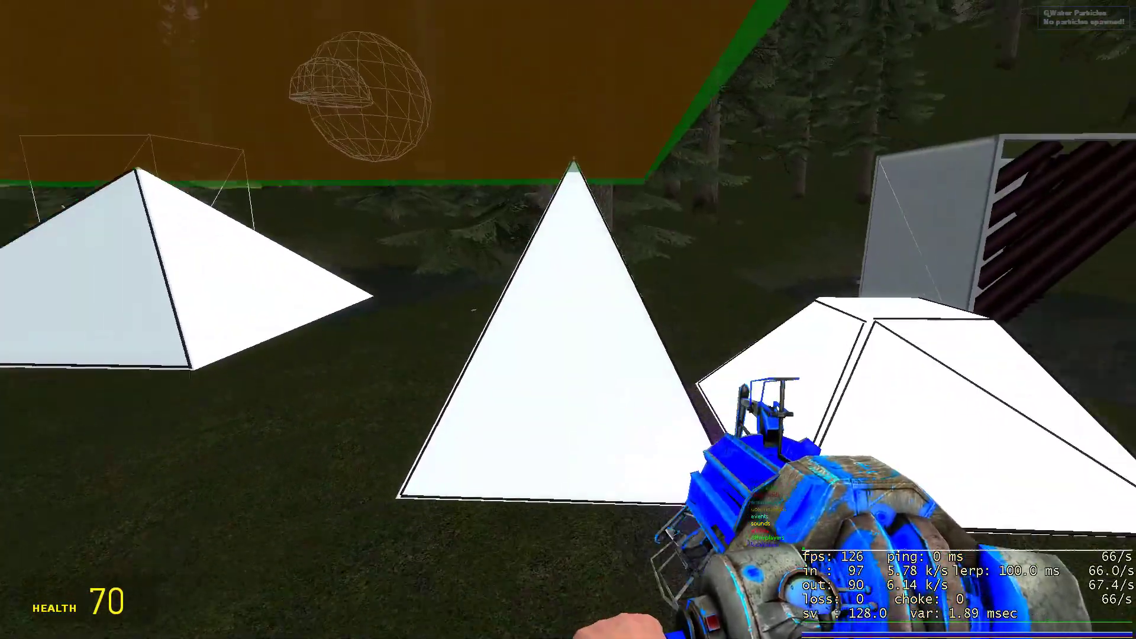
pyautogui.press('space')
pyautogui.moveTo(568, 319); pyautogui.dragTo(569, 320)
# Unfreeze the held plate, flip it green side up, and reposition it over the wireframe cube.
pyautogui.press('r')
pyautogui.press('s')
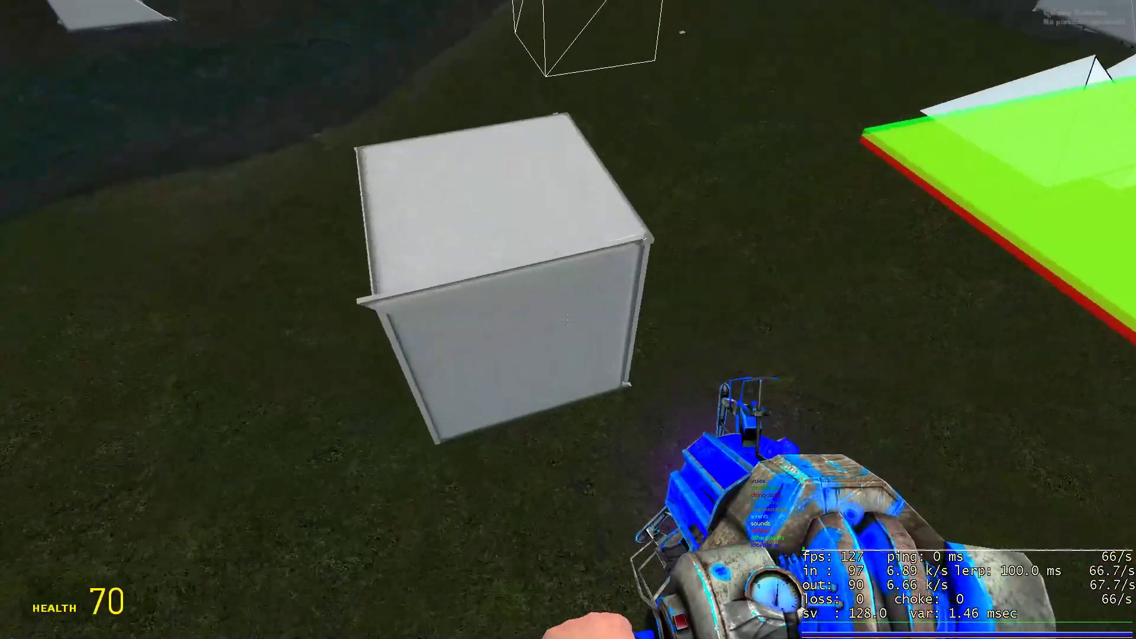
pyautogui.press('1')
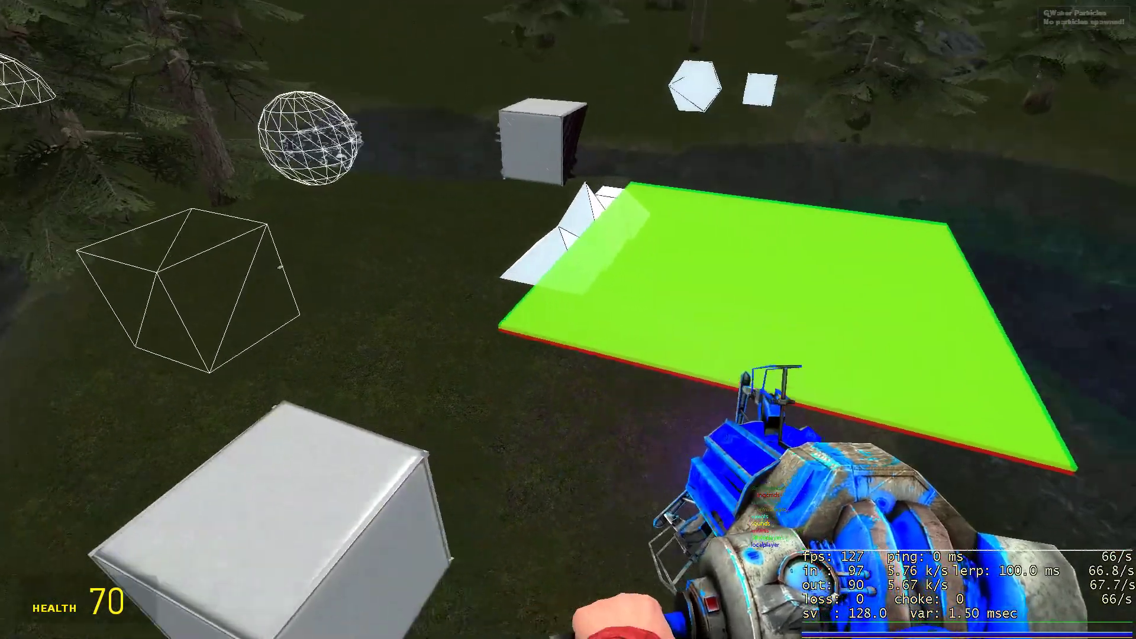
pyautogui.moveTo(568, 319); pyautogui.dragTo(569, 320)
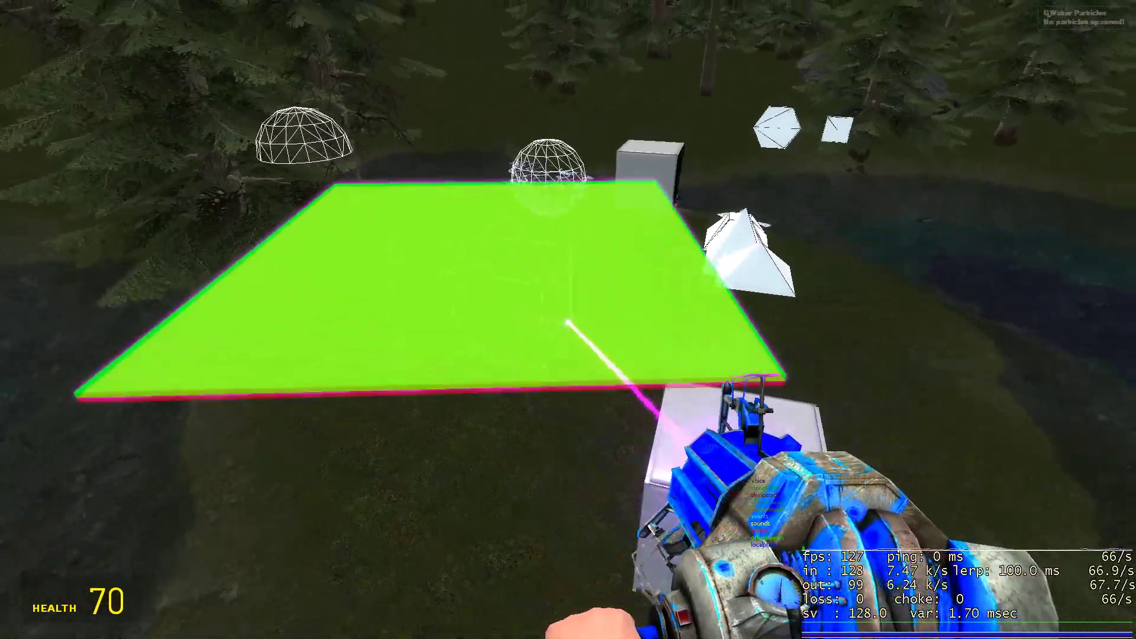
# Stand the plate upright, then zoom in on the wireframe box and ground while changing weapons.
pyautogui.moveTo(568, 320); pyautogui.dragTo(569, 319)
pyautogui.press('1')
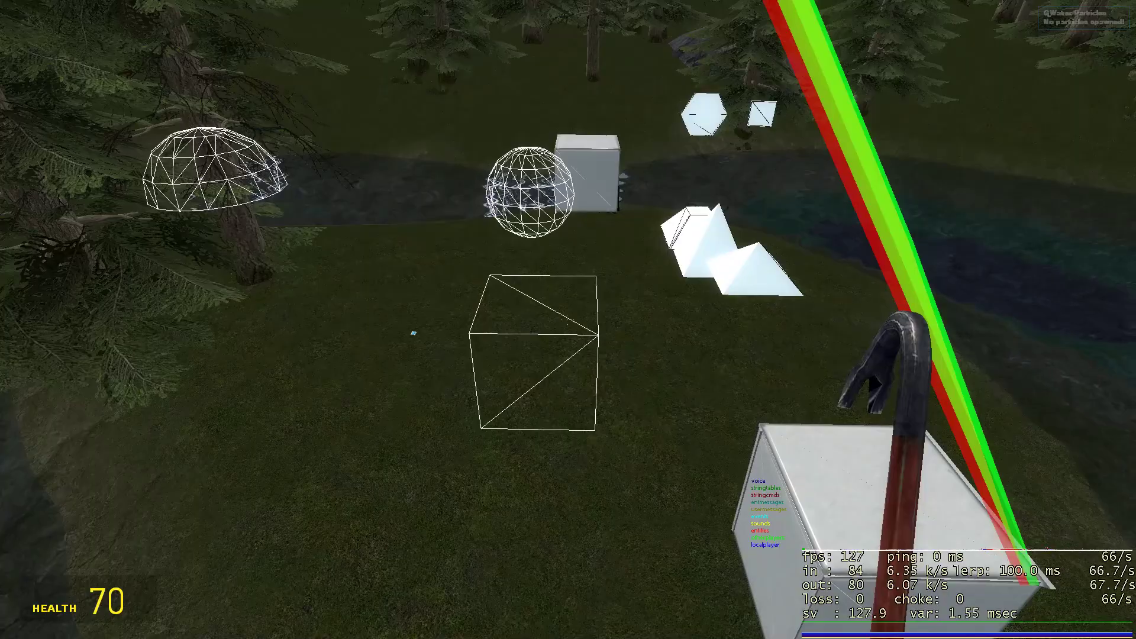
pyautogui.press('z')
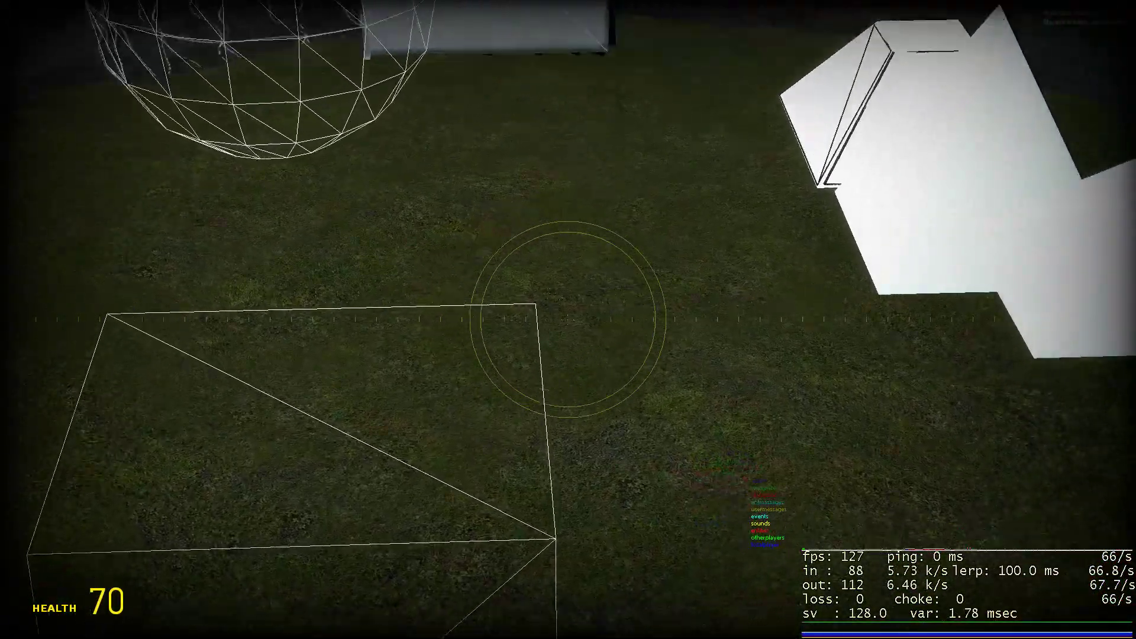
pyautogui.press('z')
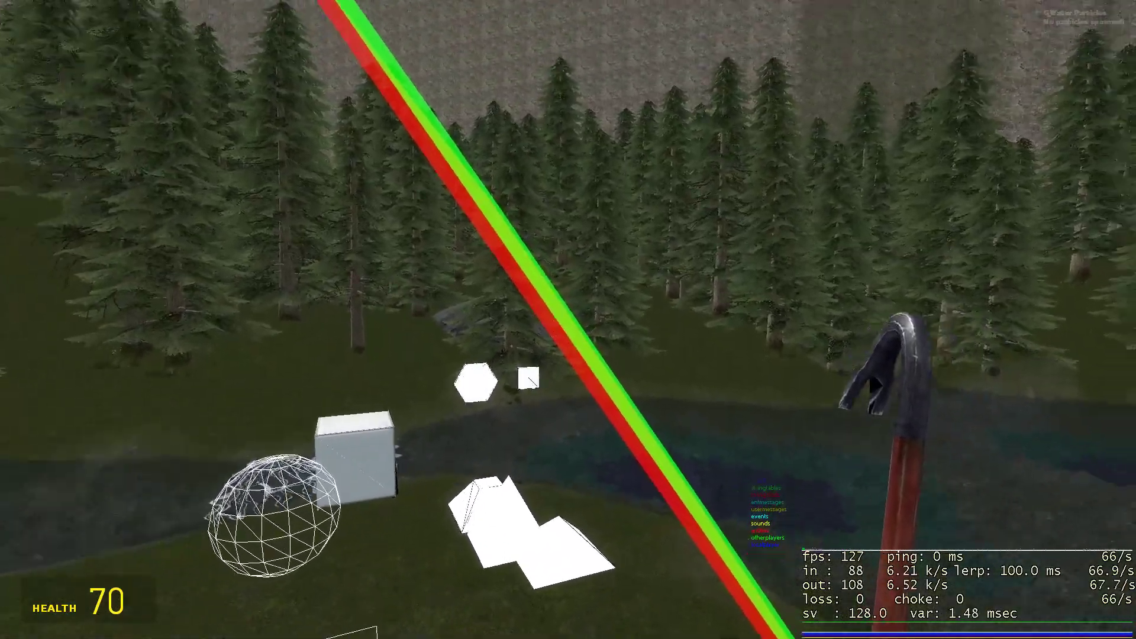
pyautogui.press('z')
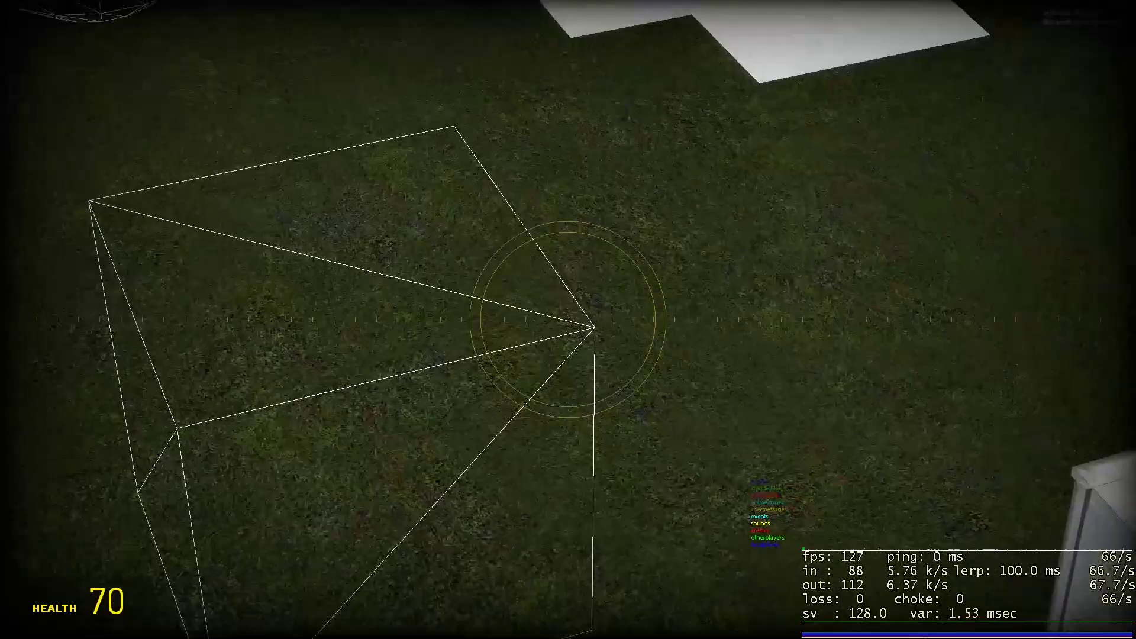
pyautogui.press('z')
pyautogui.scroll(-2, 569, 320)
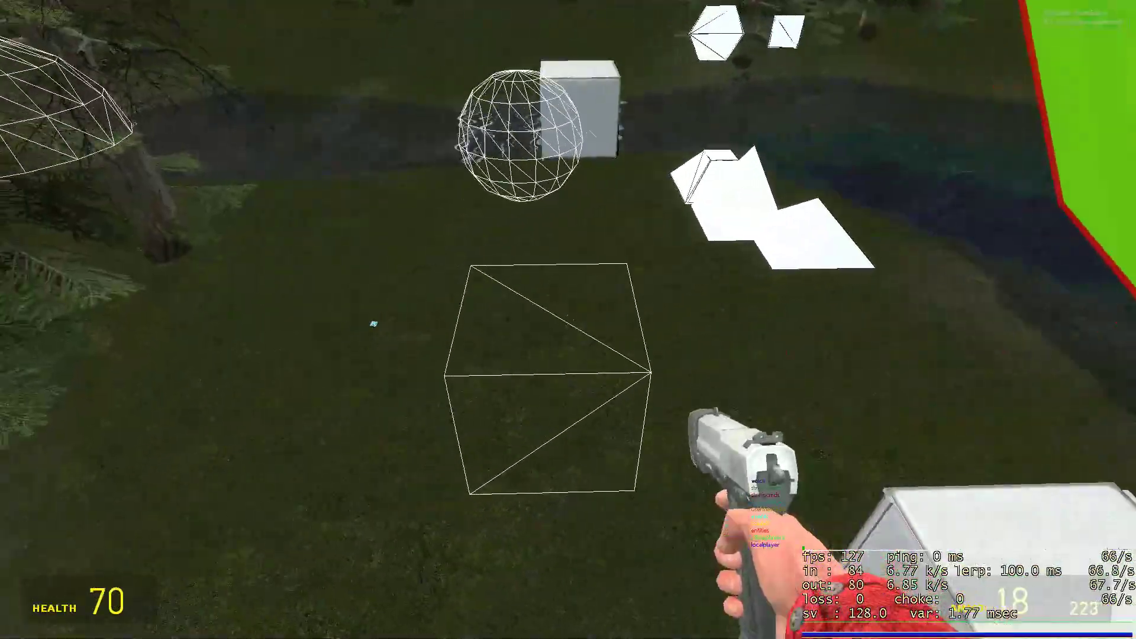
pyautogui.scroll(2, 568, 320)
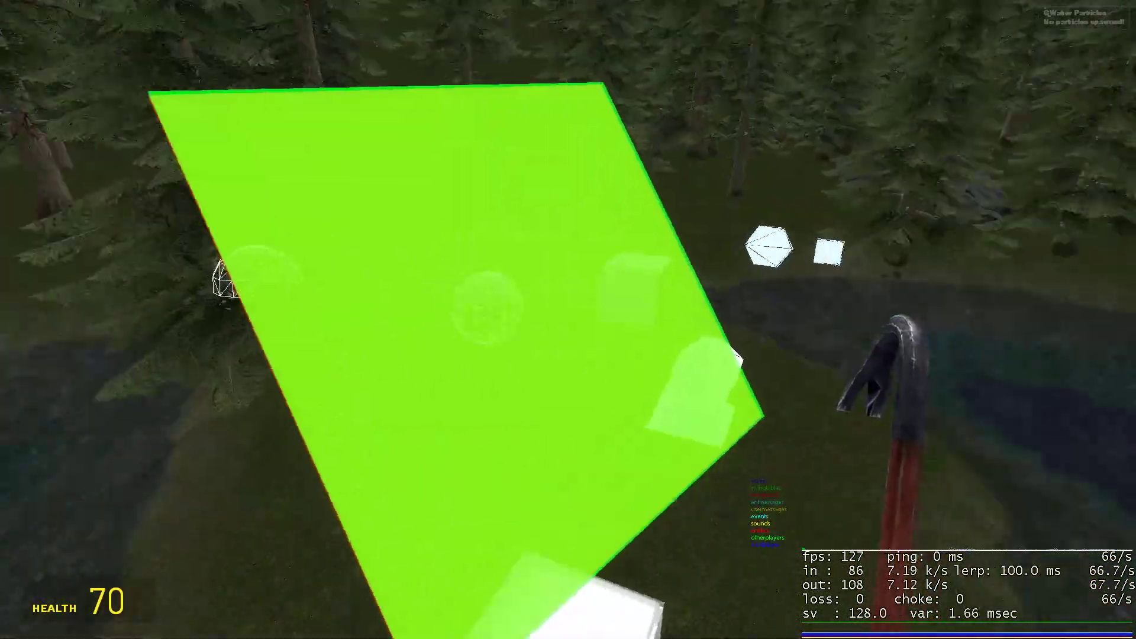
pyautogui.scroll(-1, 568, 320)
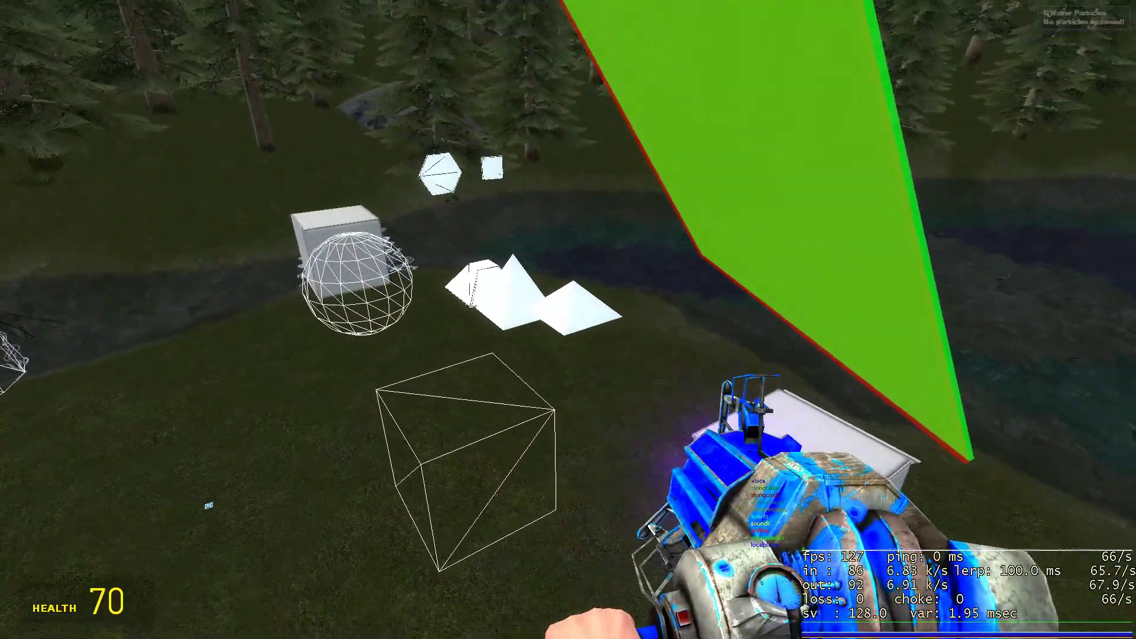
pyautogui.scroll(-1, 568, 320)
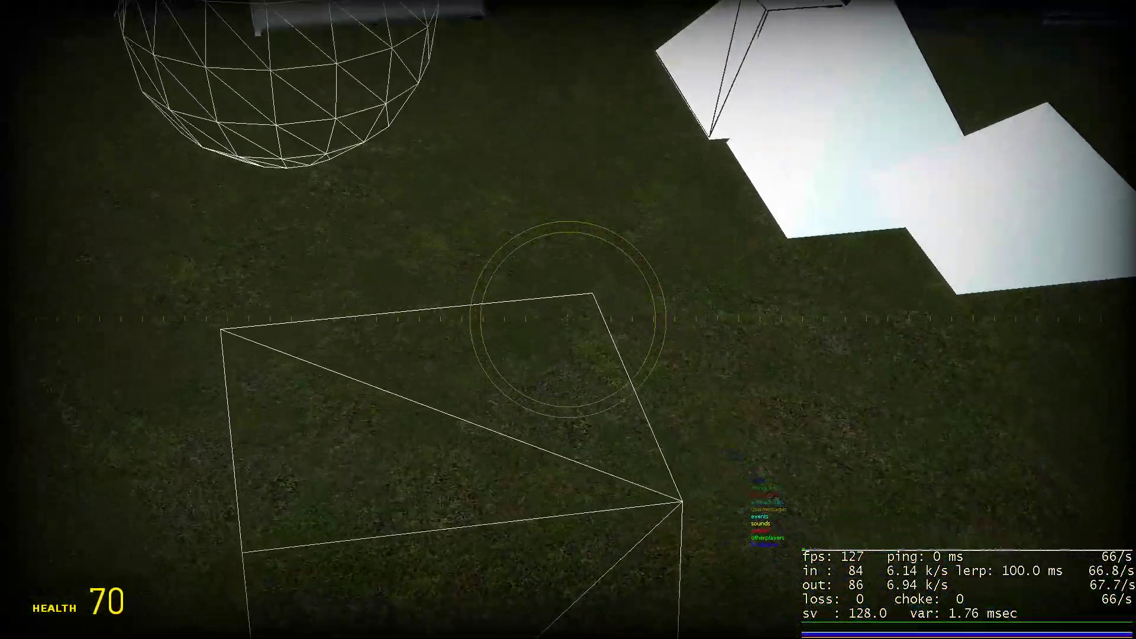
pyautogui.scroll(1, 568, 320)
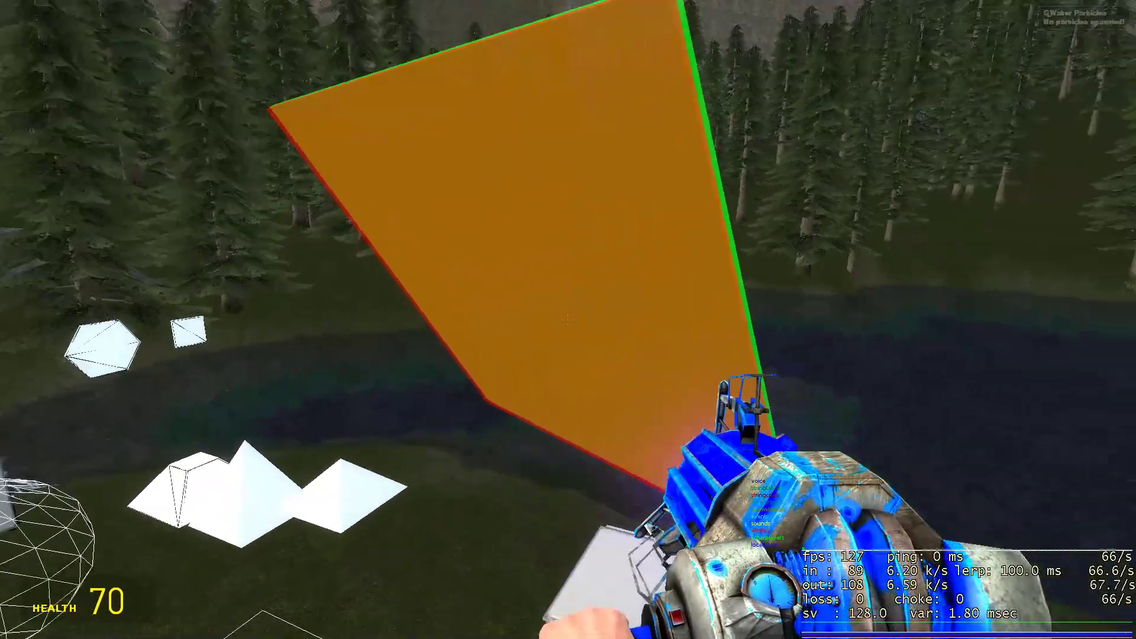
# Regrab the plate and rotate it until it lies flat, green side up, over the wireframe cube.
pyautogui.moveTo(568, 320); pyautogui.dragTo(569, 321)
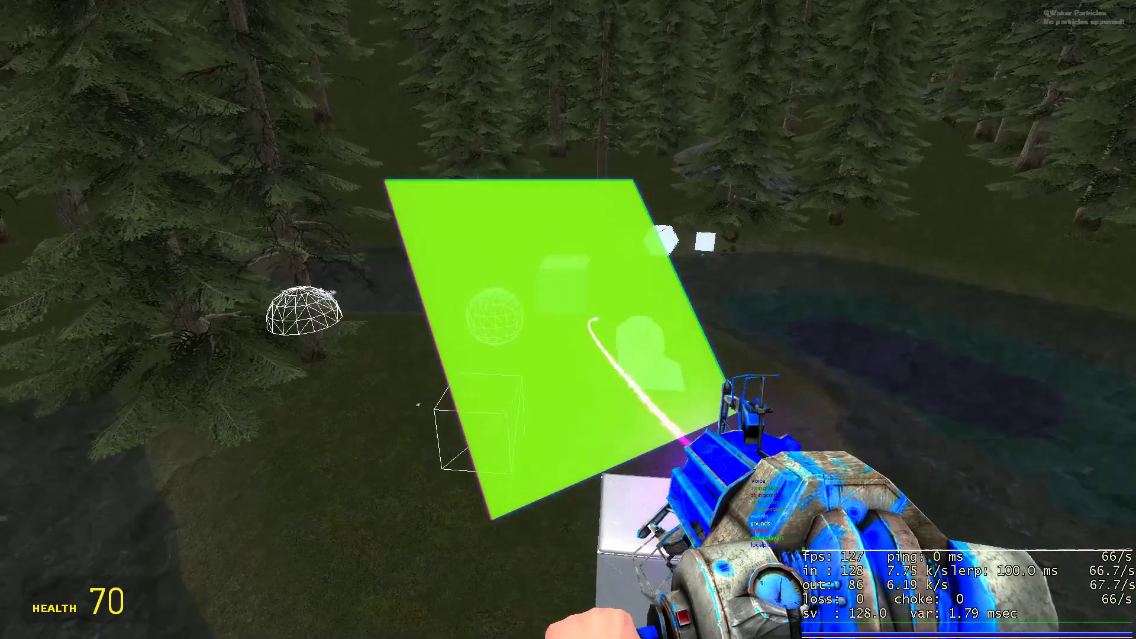
pyautogui.scroll(1, 568, 320)
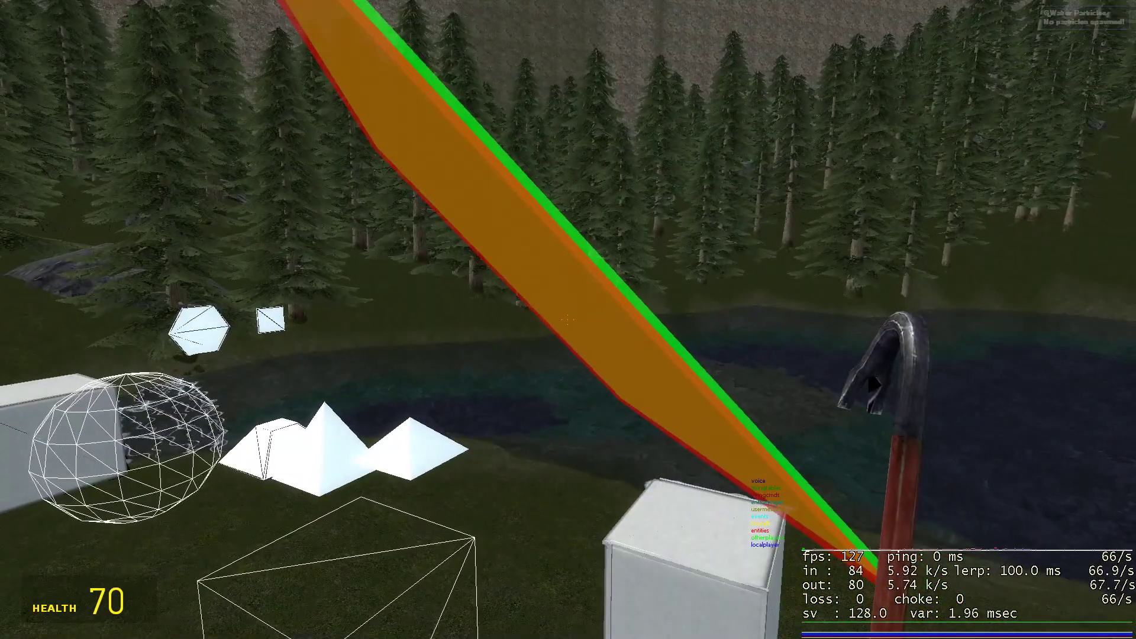
pyautogui.scroll(-1, 569, 319)
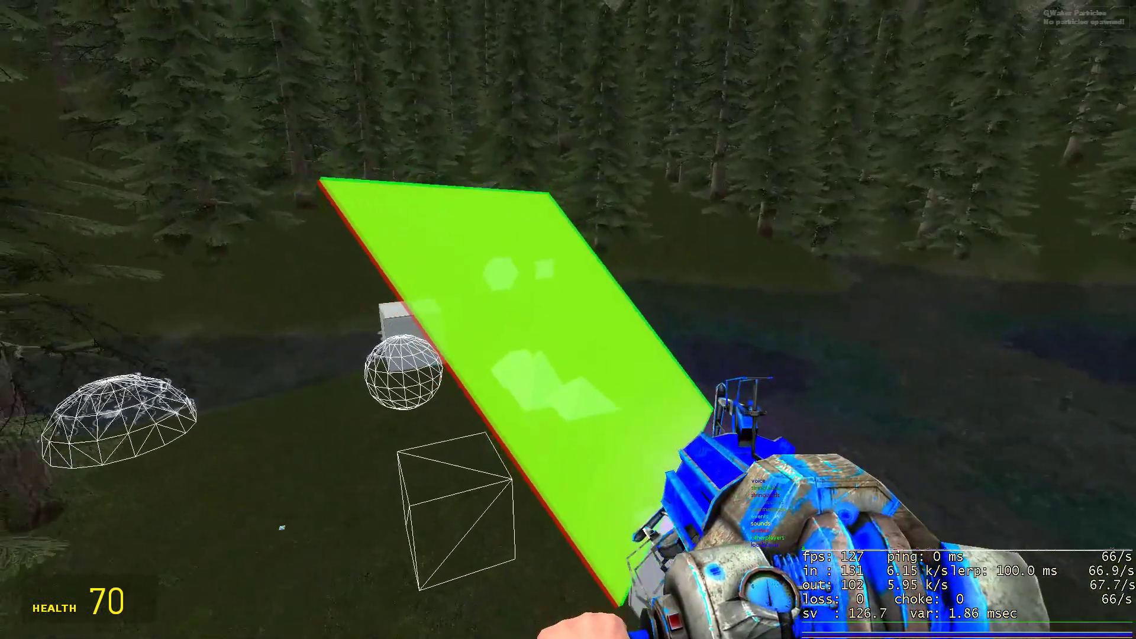
pyautogui.moveTo(569, 320); pyautogui.dragTo(568, 320)
pyautogui.scroll(1, 568, 320)
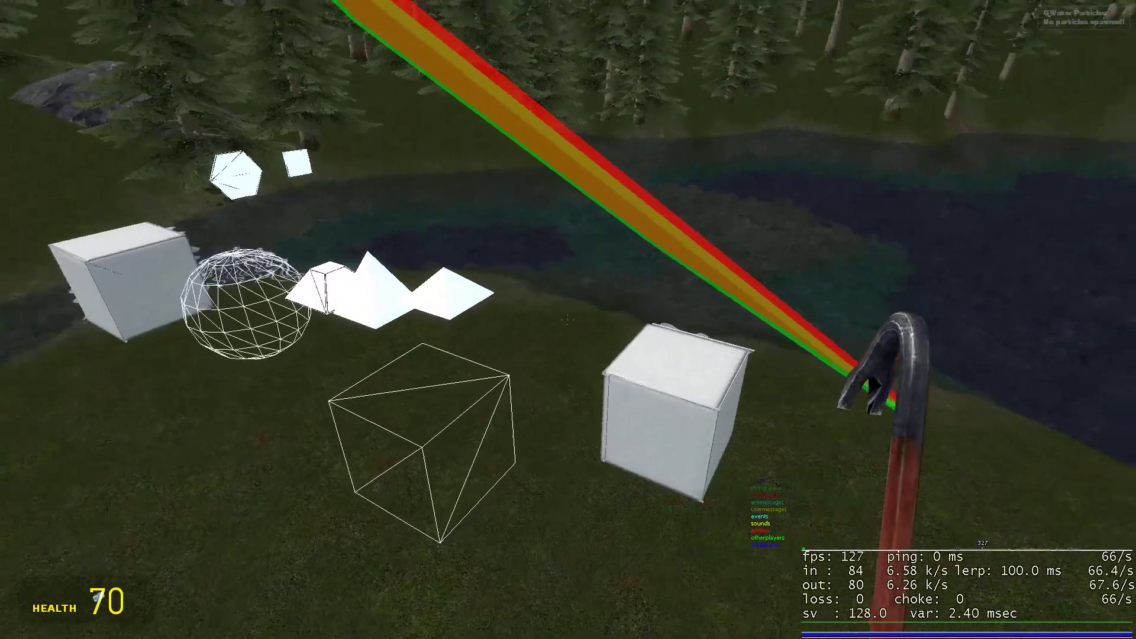
pyautogui.scroll(-1, 569, 320)
pyautogui.moveTo(569, 320); pyautogui.dragTo(569, 320)
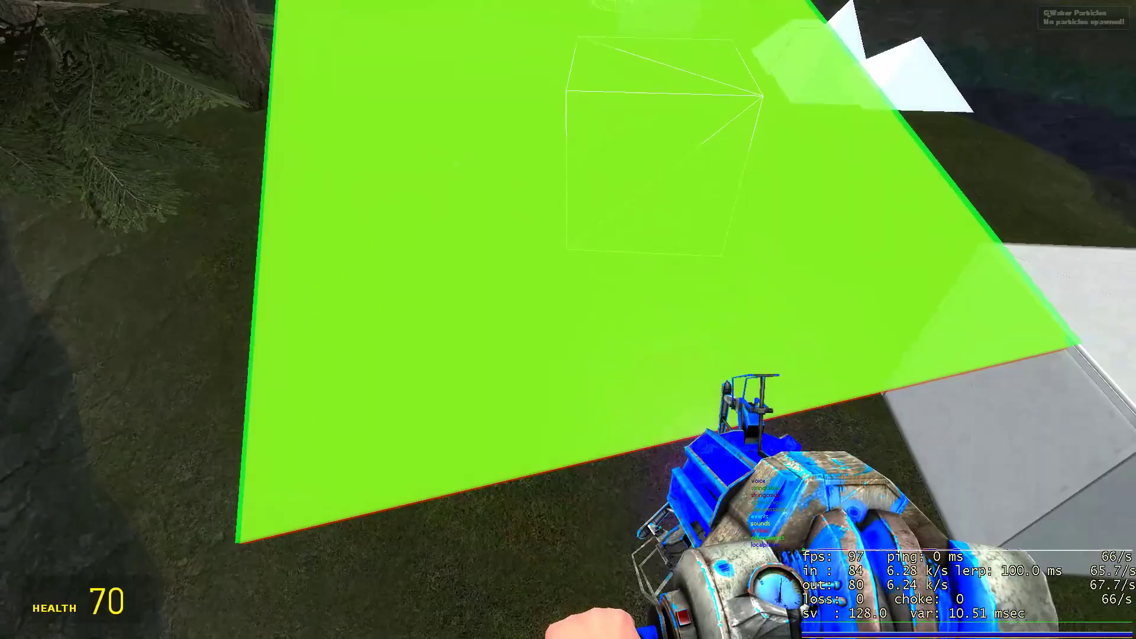
# Hold the green plate flat over the white cube so the pyramid tip pokes through its middle.
pyautogui.moveTo(569, 319); pyautogui.dragTo(569, 320)
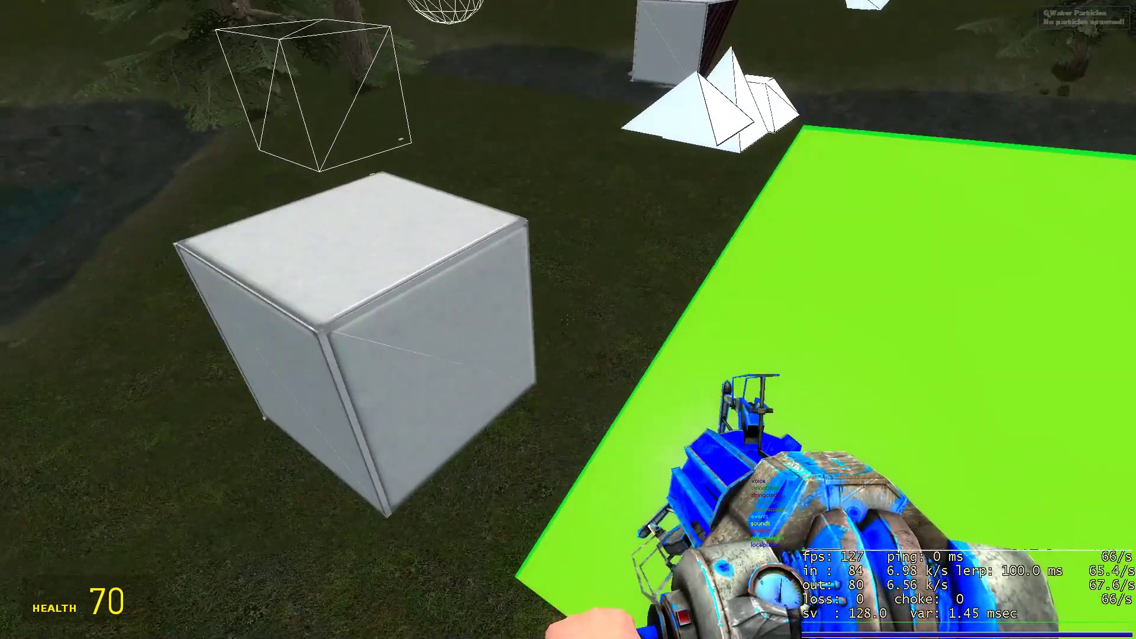
pyautogui.press('w')
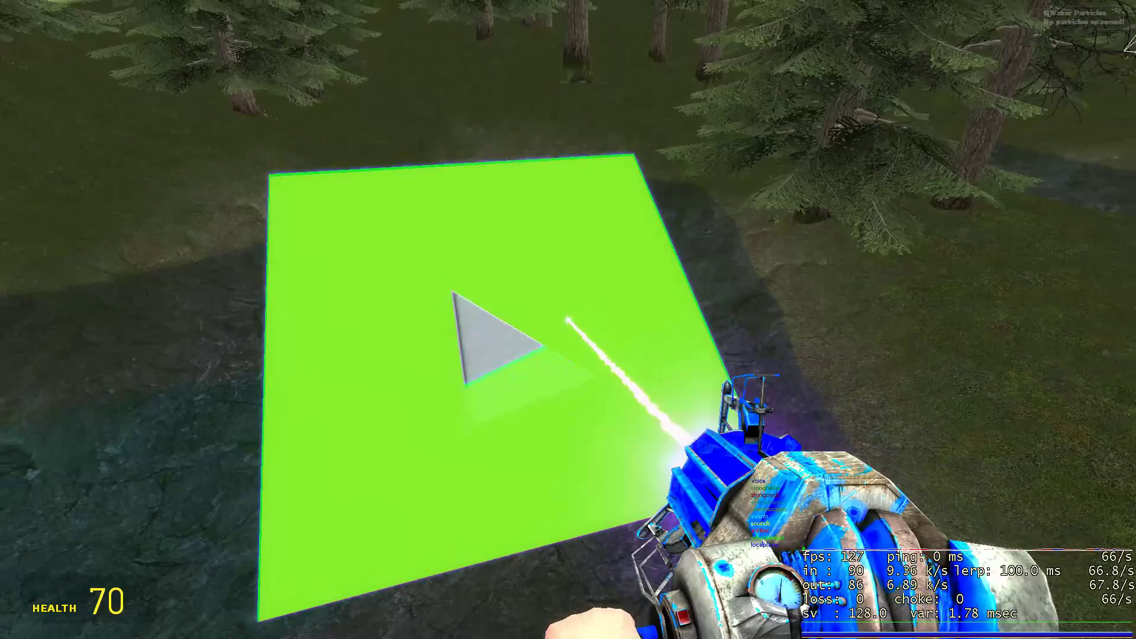
# Walk onto the green plane to face the triangle and strike its lower edge with the crowbar.
pyautogui.press('q')
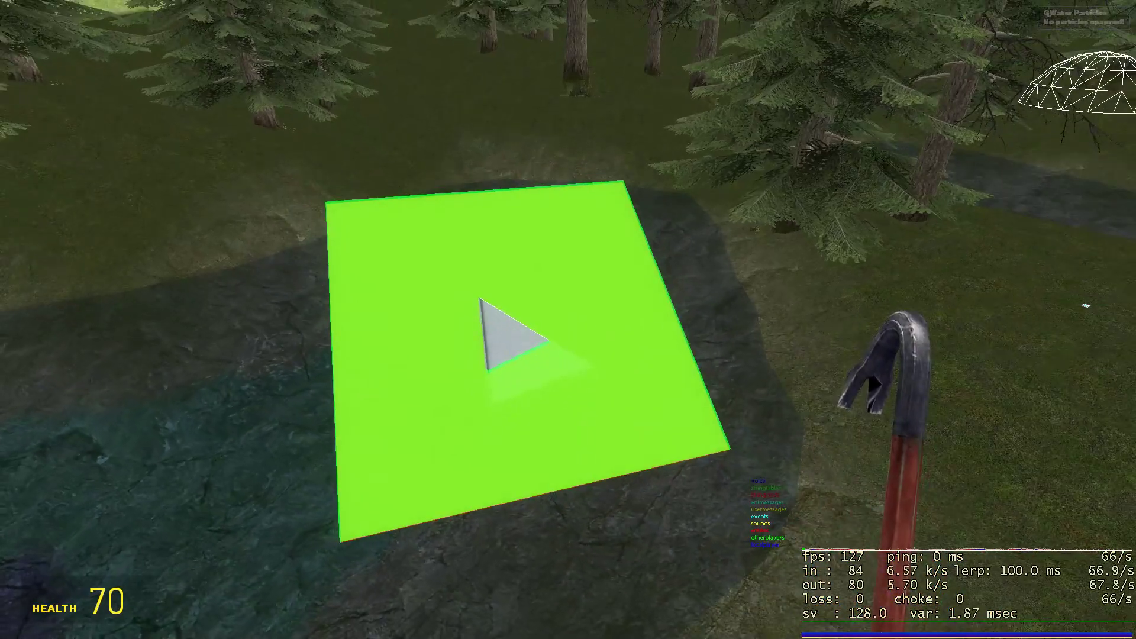
pyautogui.press('w')
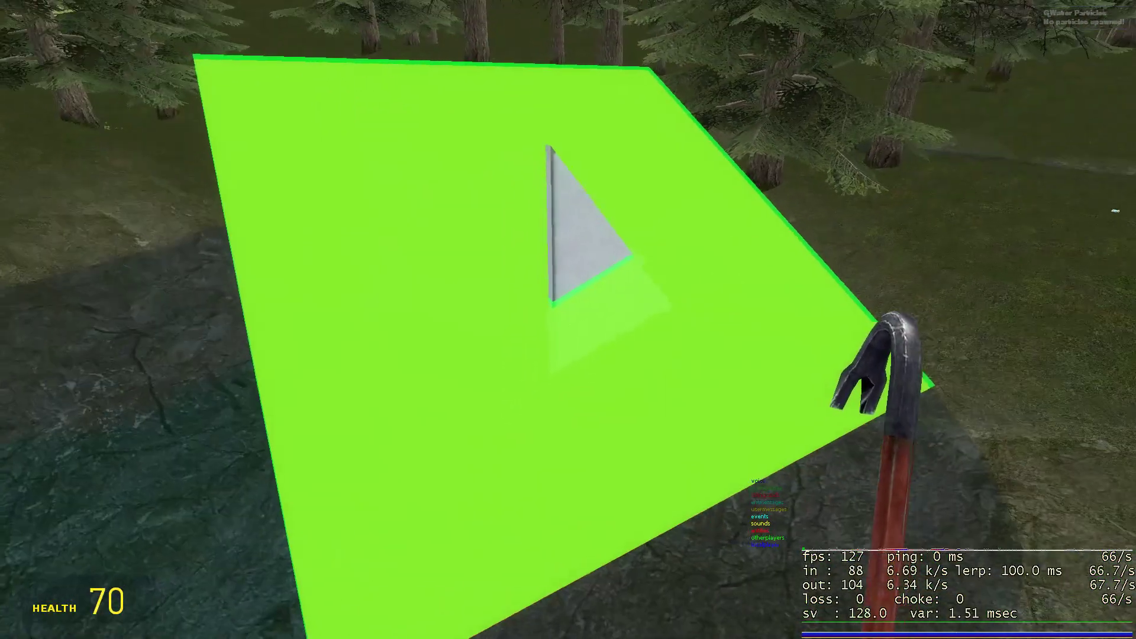
pyautogui.press('w')
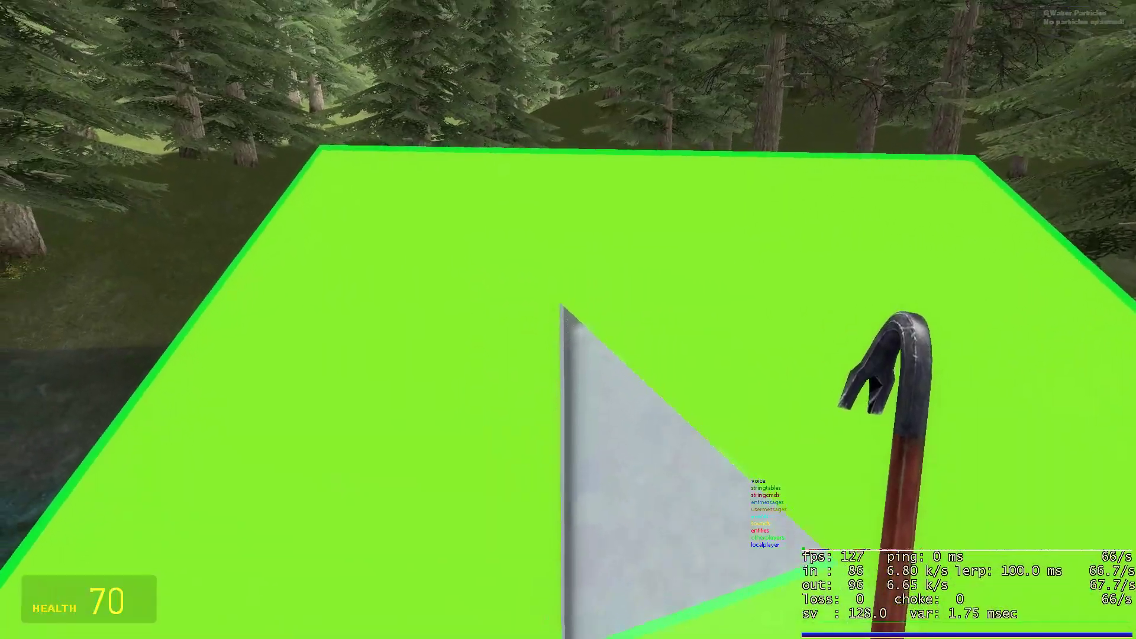
pyautogui.press('s')
pyautogui.press('q')
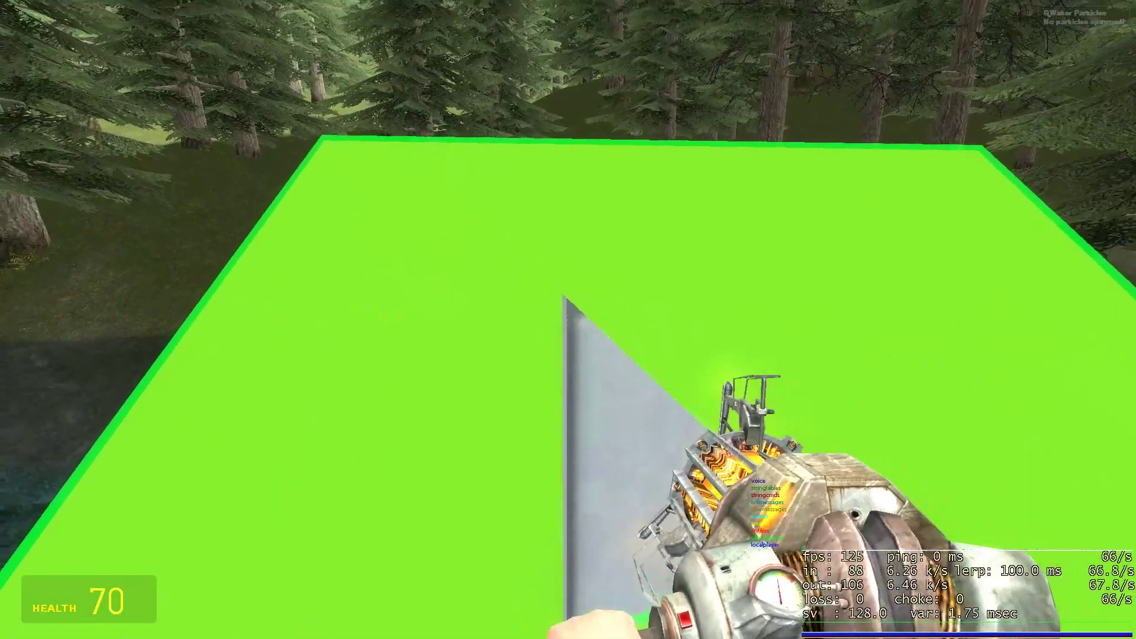
pyautogui.press('q')
pyautogui.press('s')
pyautogui.press('w')
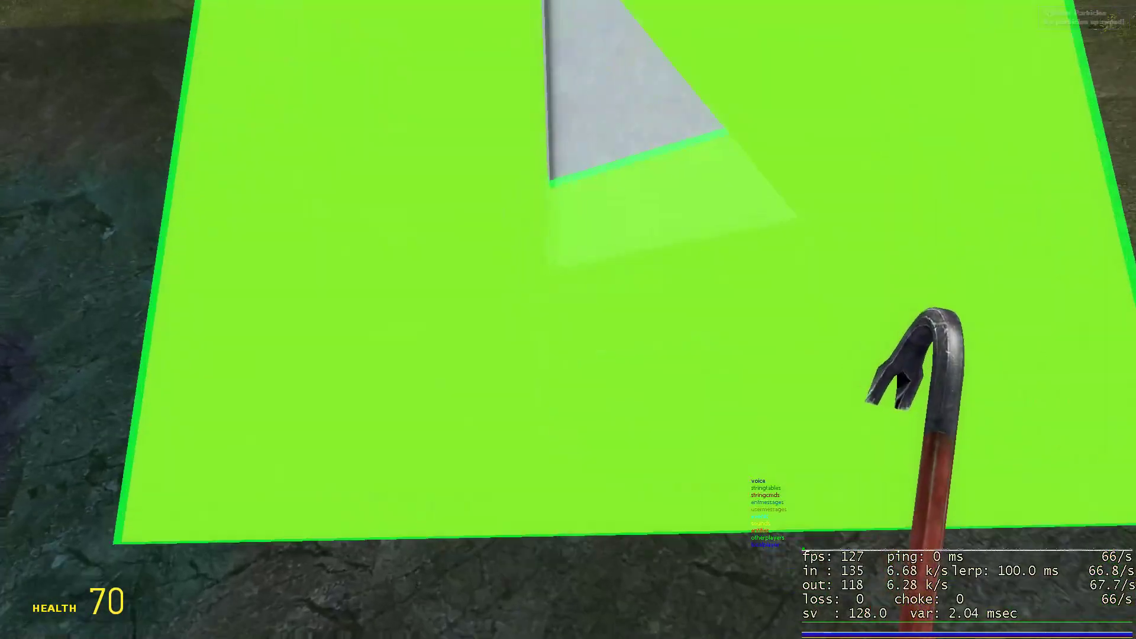
pyautogui.press('w')
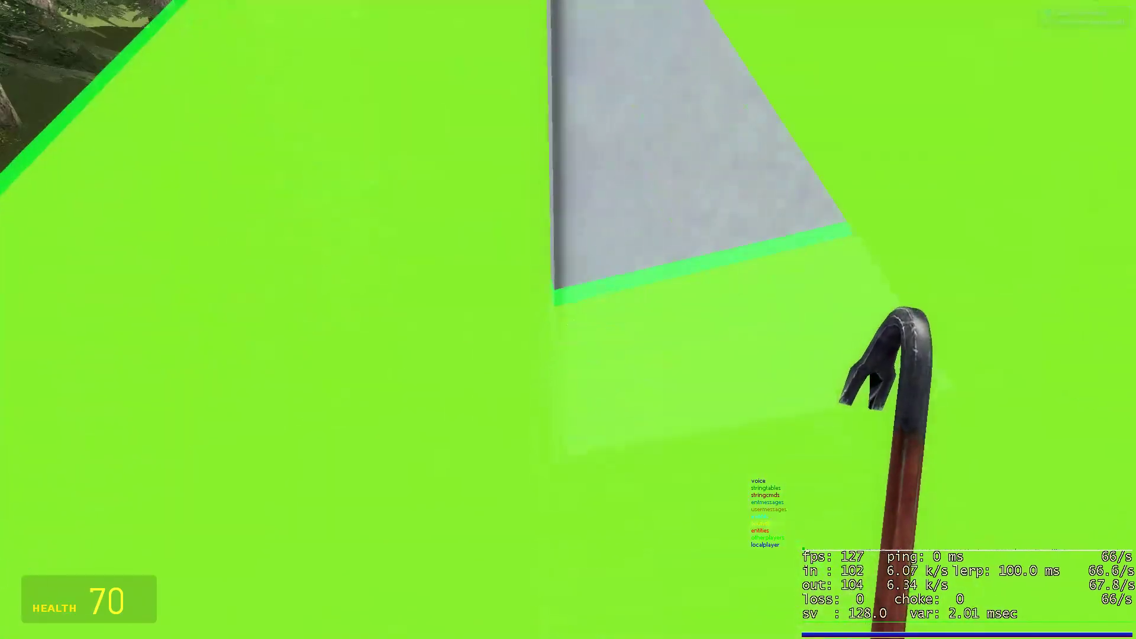
pyautogui.press('s')
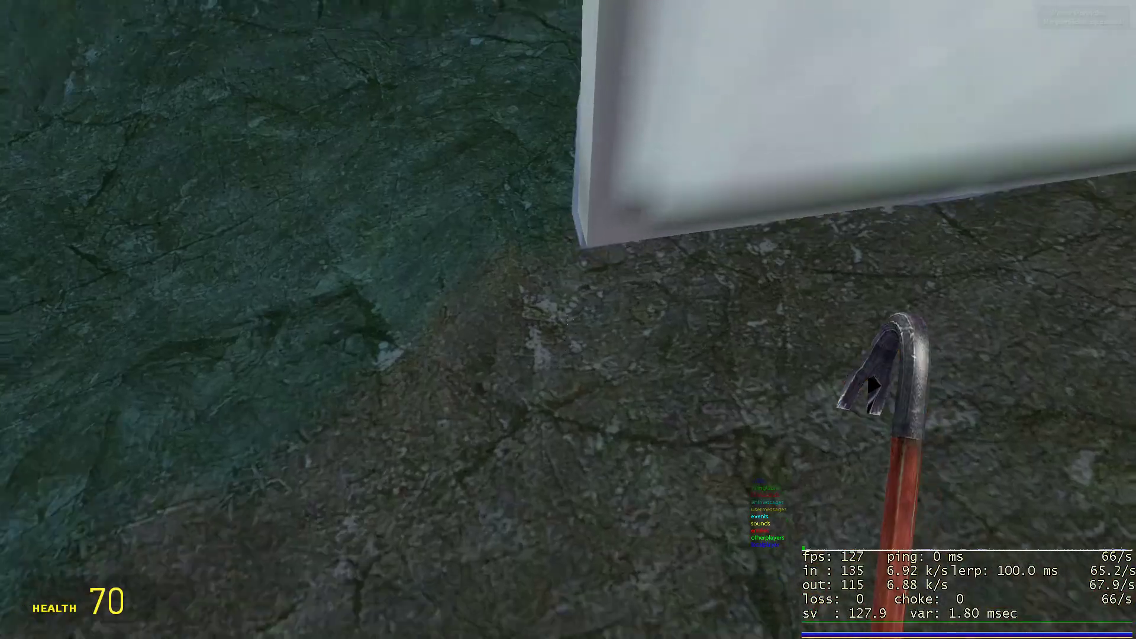
pyautogui.press('w')
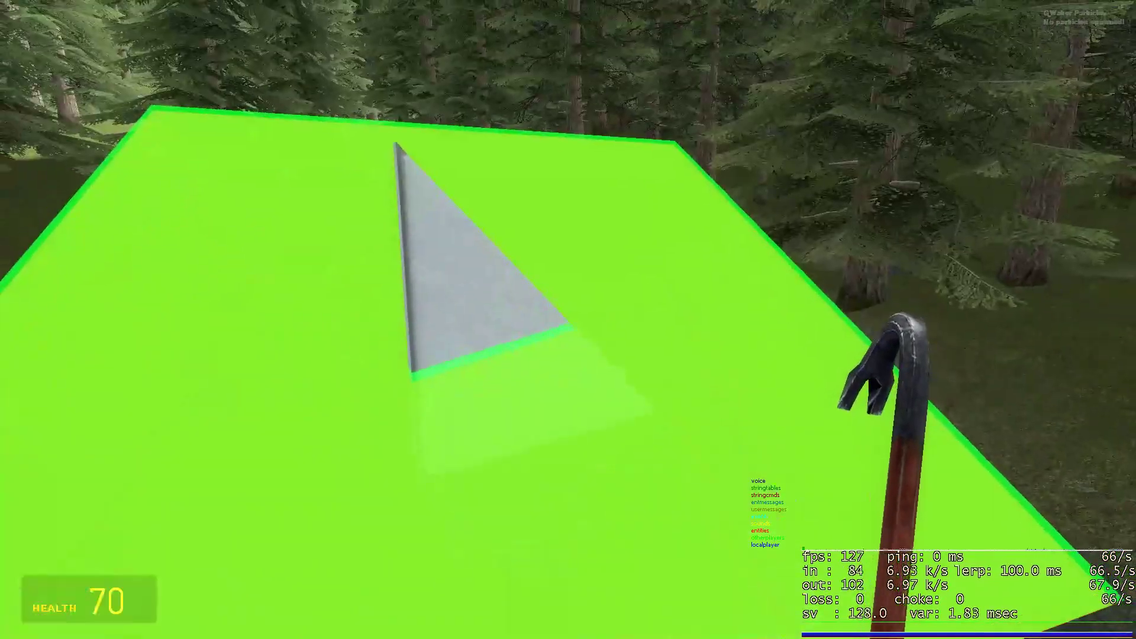
pyautogui.click(569, 320)
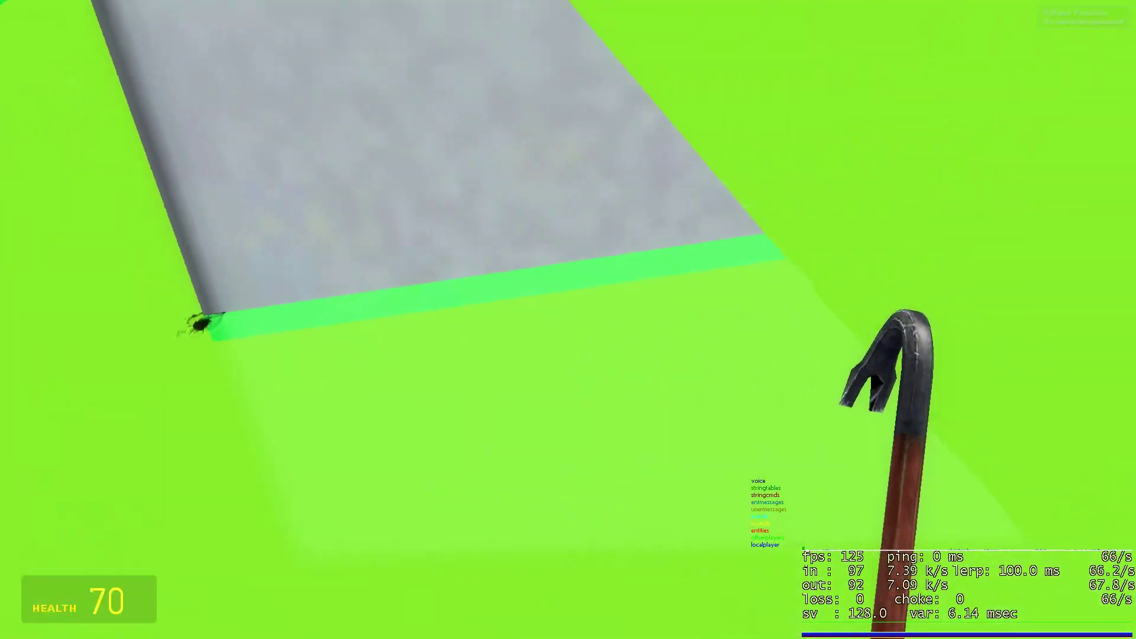
# Start a rope at the triangle's corner with the Rope tool, then step back to view the bare triangle.
pyautogui.press('6')
pyautogui.press('s')
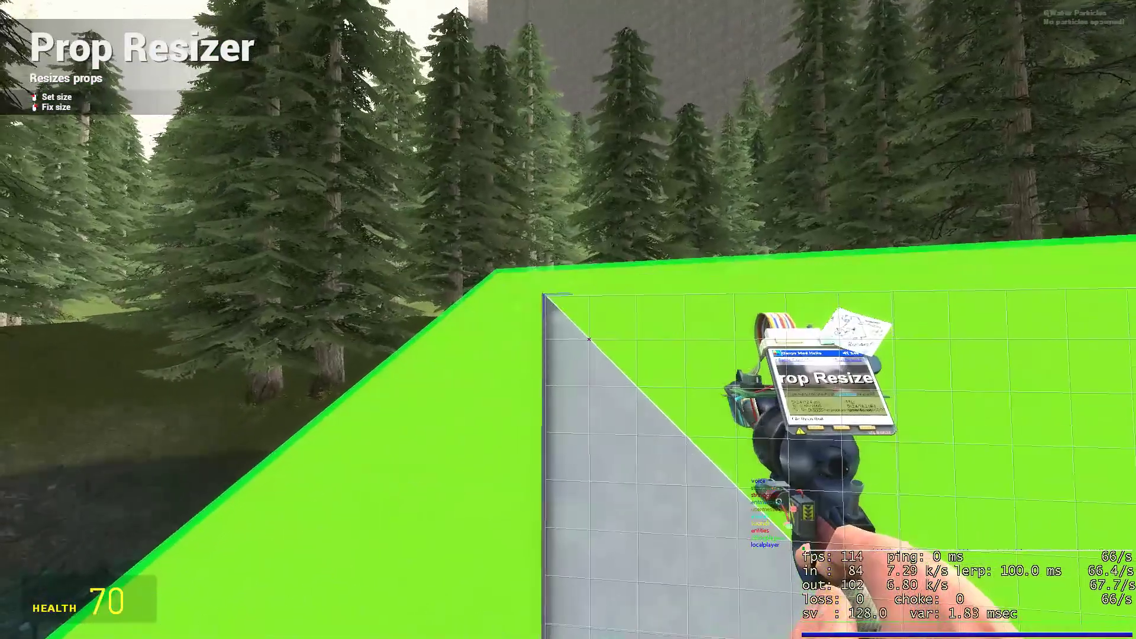
pyautogui.press('q')
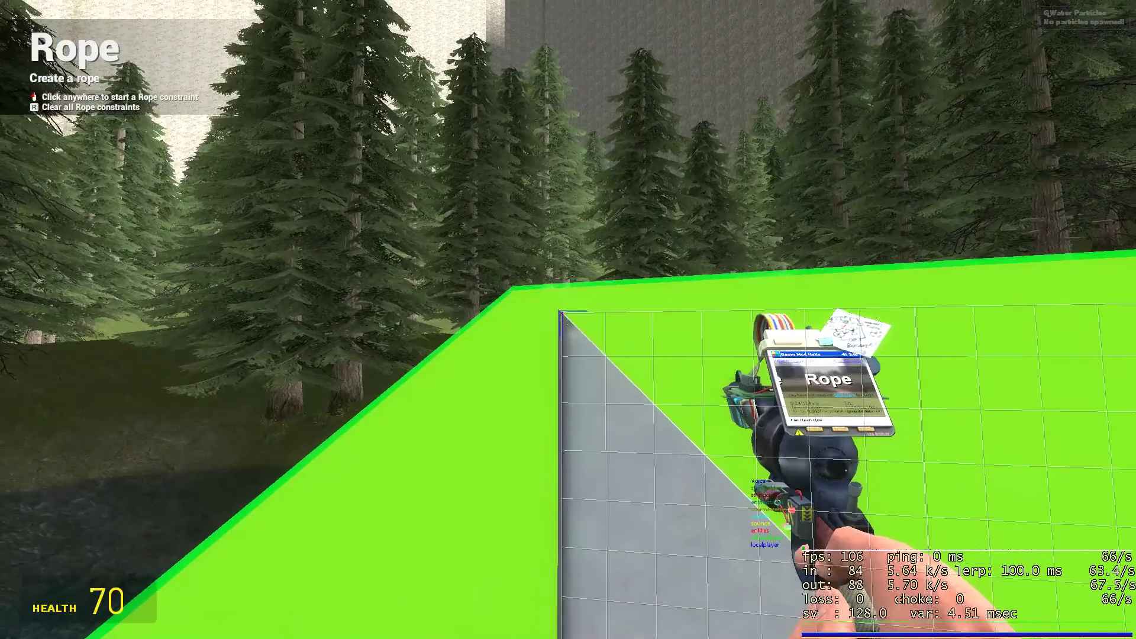
pyautogui.click(568, 320)
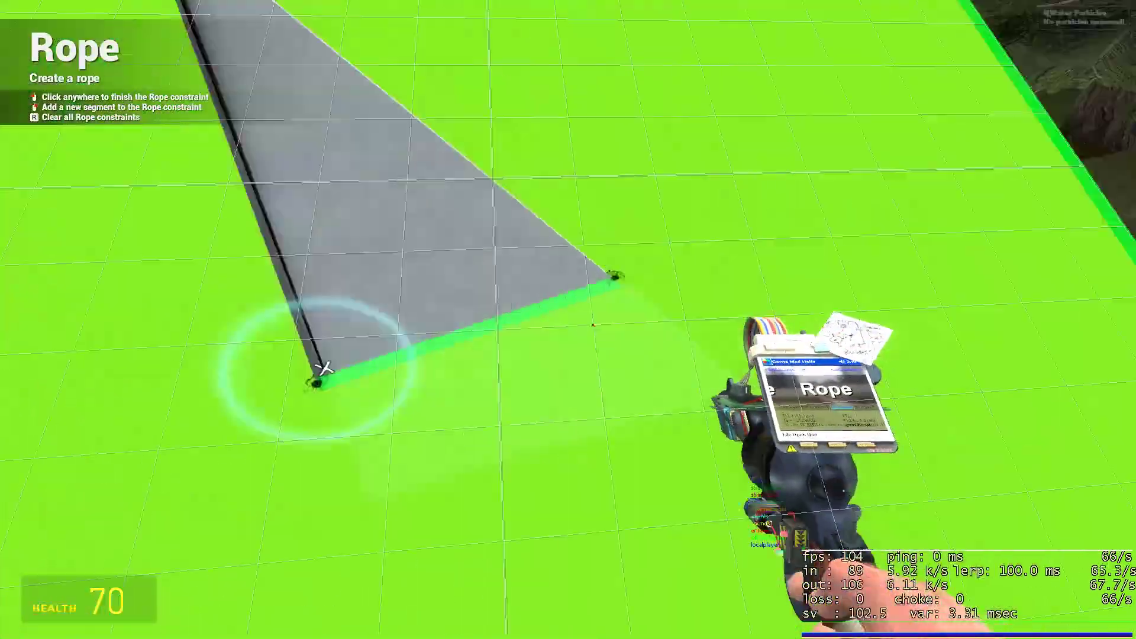
pyautogui.press('s')
pyautogui.press('1')
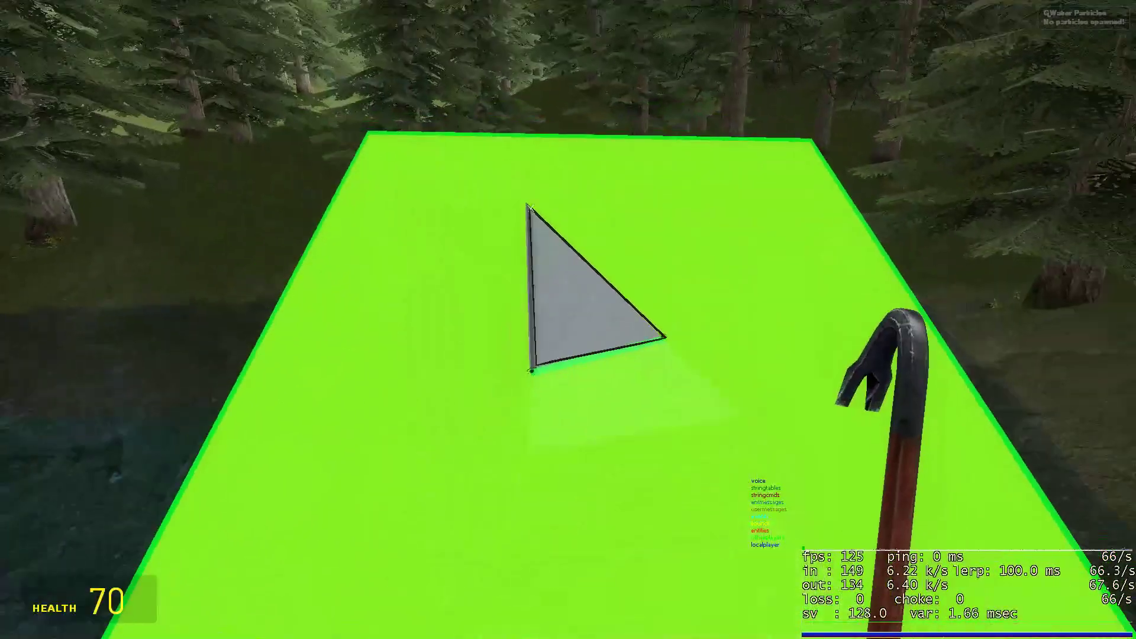
pyautogui.press('w')
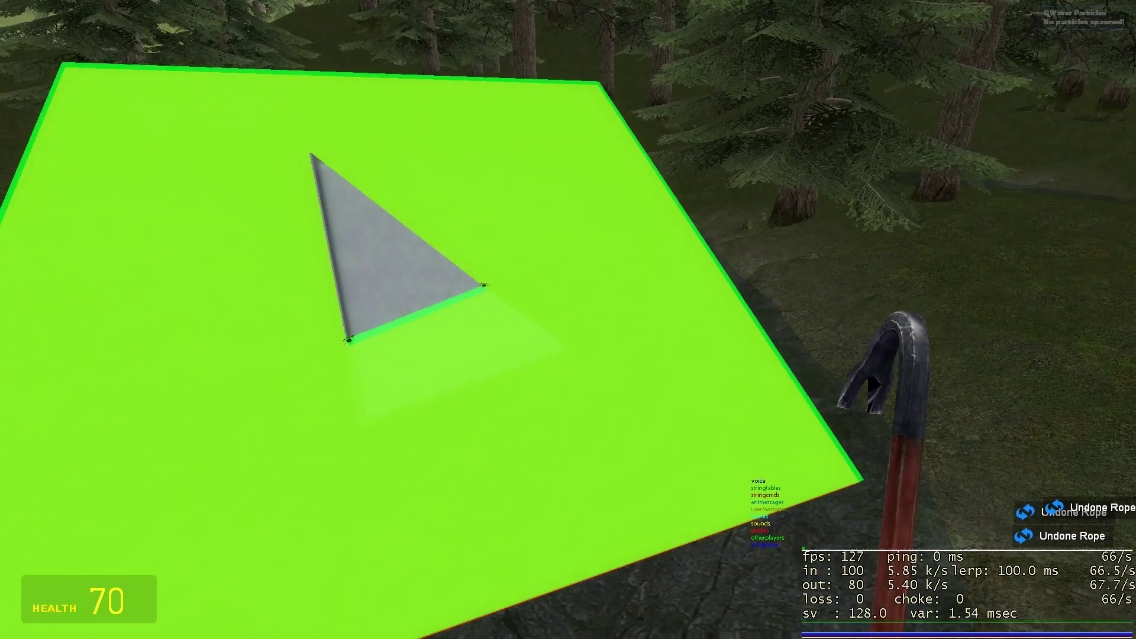
# Tilt the green plane to a steep angle above the water with the physgun, then release it.
pyautogui.press('1')
pyautogui.moveTo(568, 320); pyautogui.dragTo(569, 320)
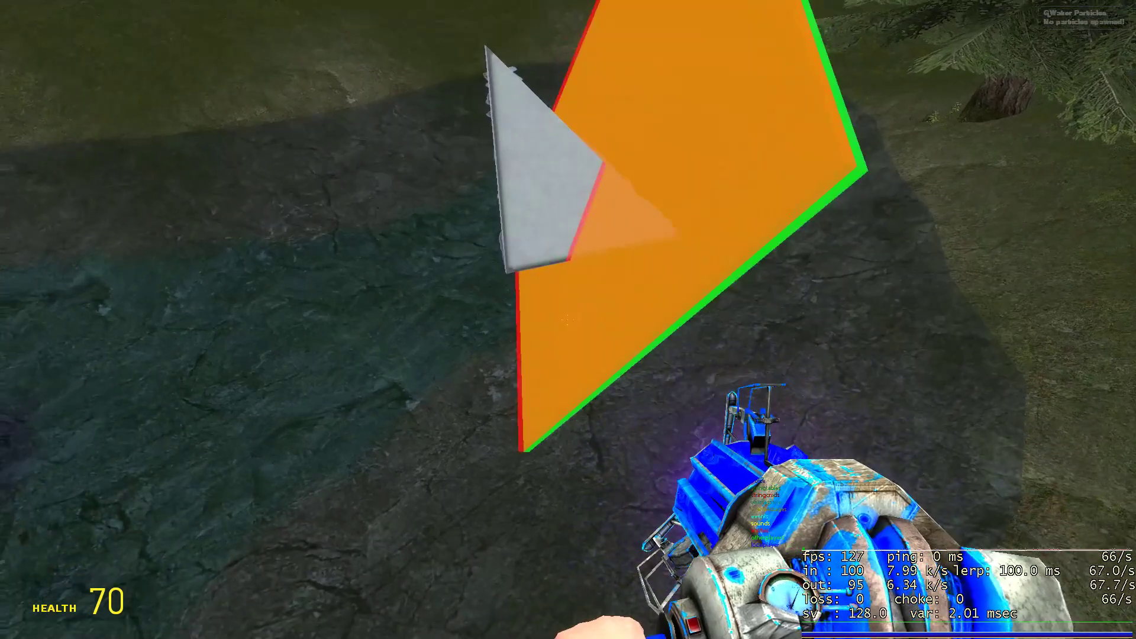
pyautogui.press('6')
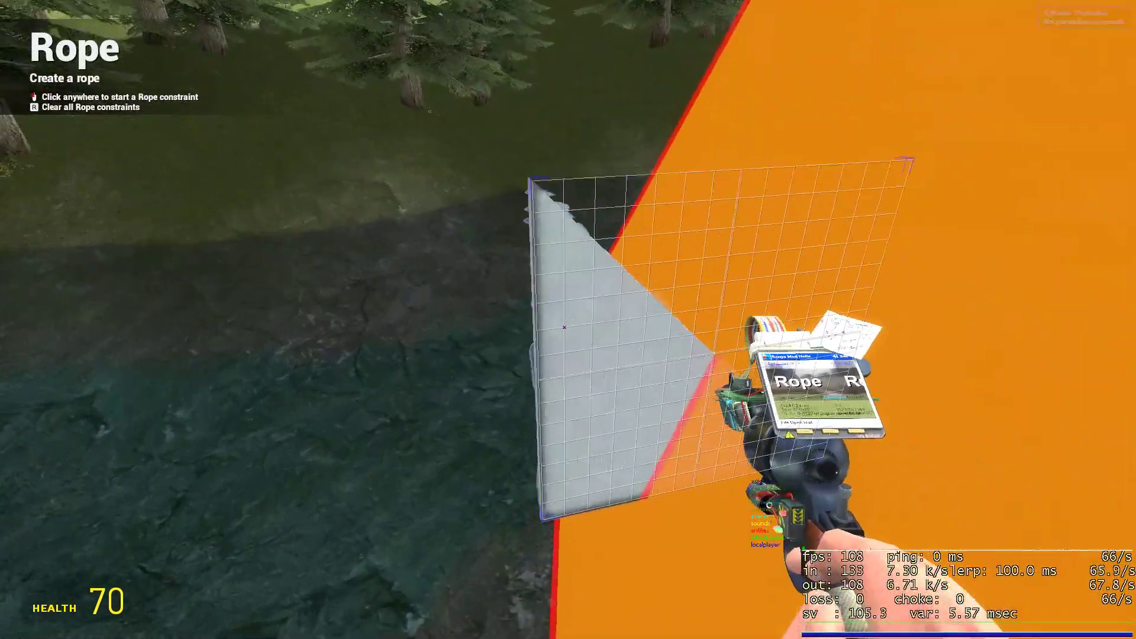
pyautogui.press('1')
pyautogui.click(568, 320)
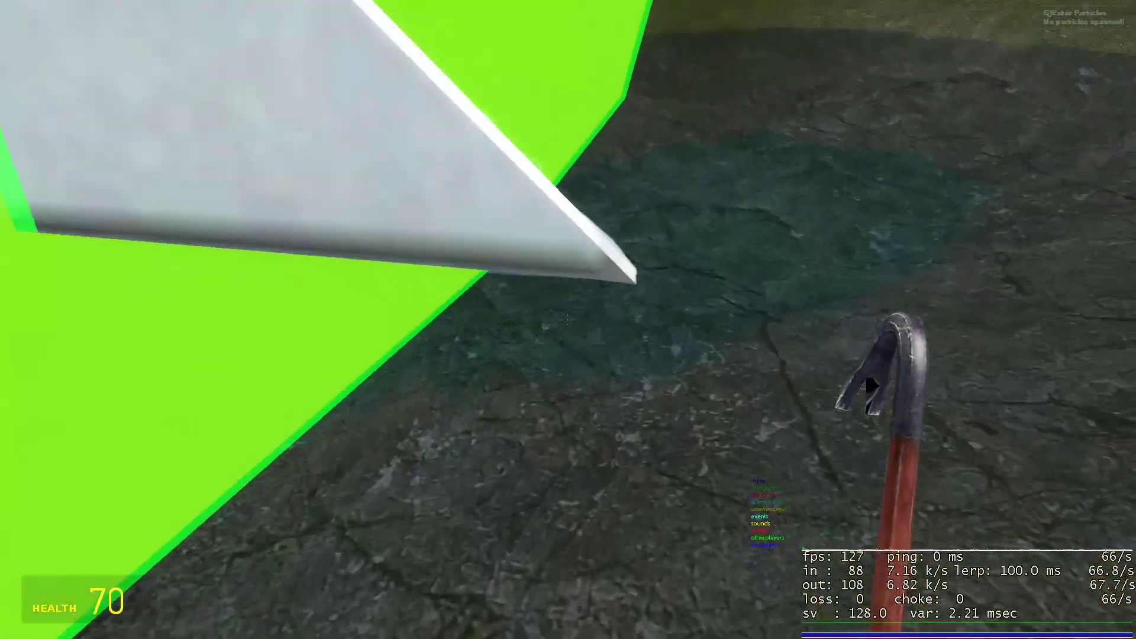
pyautogui.click(569, 320)
pyautogui.press('6')
pyautogui.press('1')
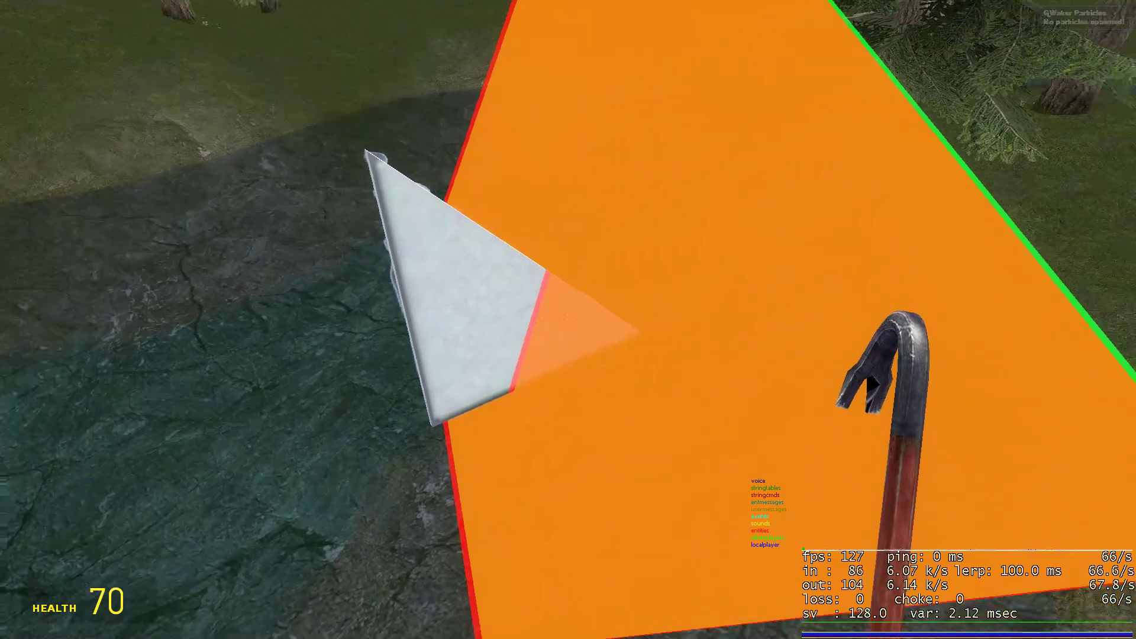
pyautogui.press('6')
pyautogui.press('1')
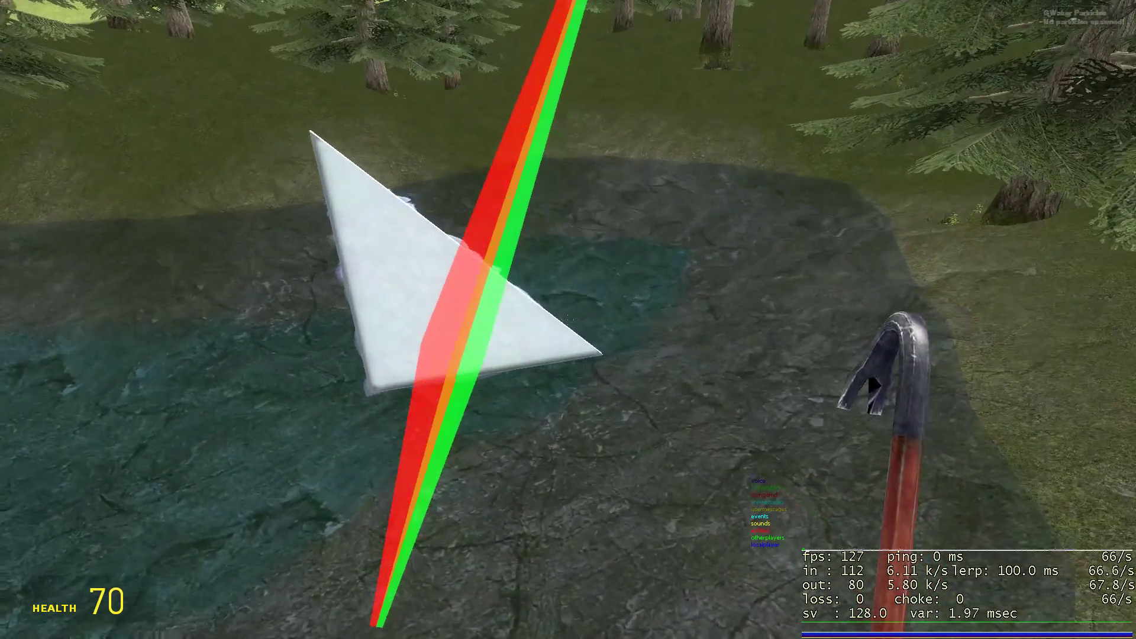
pyautogui.press('1')
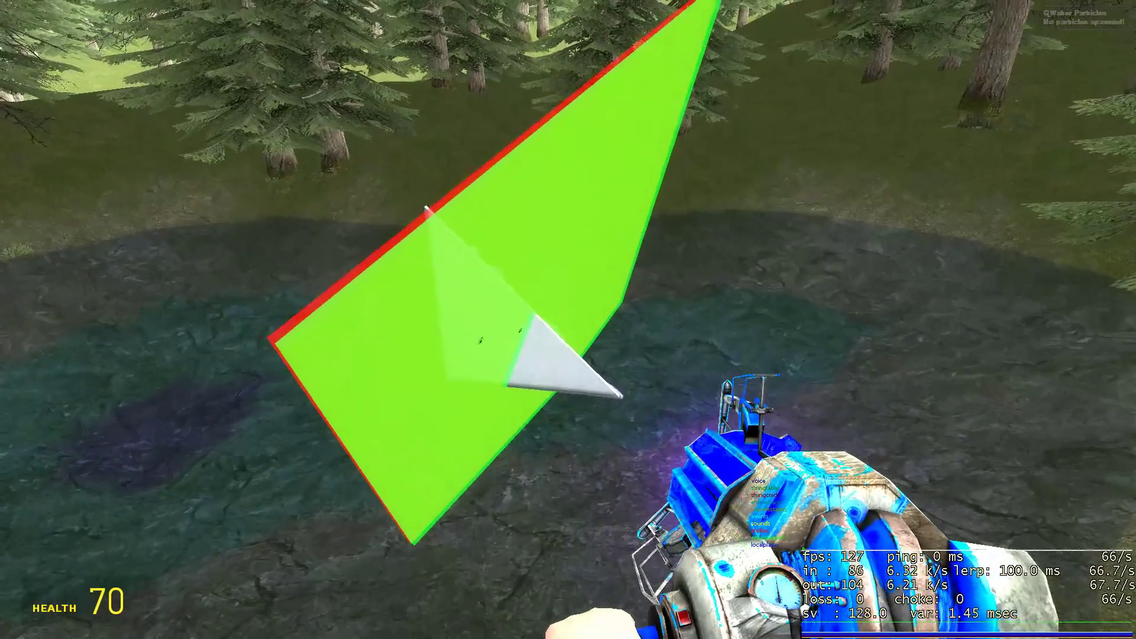
# Grab the tilted green plane and strike the triangle wedge, stepping back to check it.
pyautogui.click(568, 321)
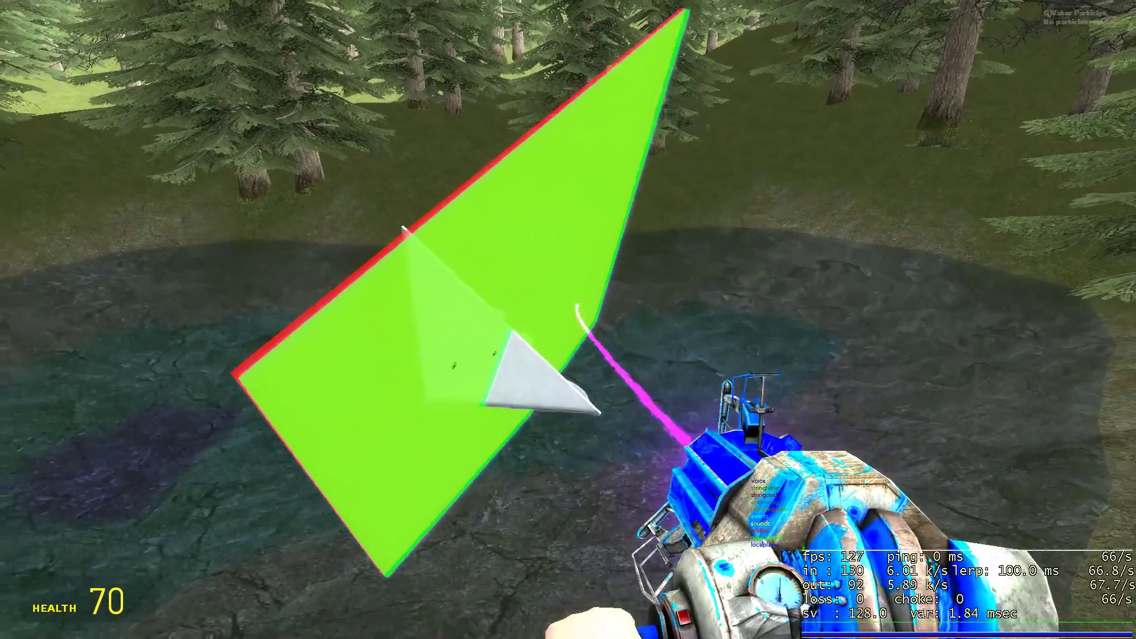
pyautogui.press('1')
pyautogui.press('w')
pyautogui.press('s')
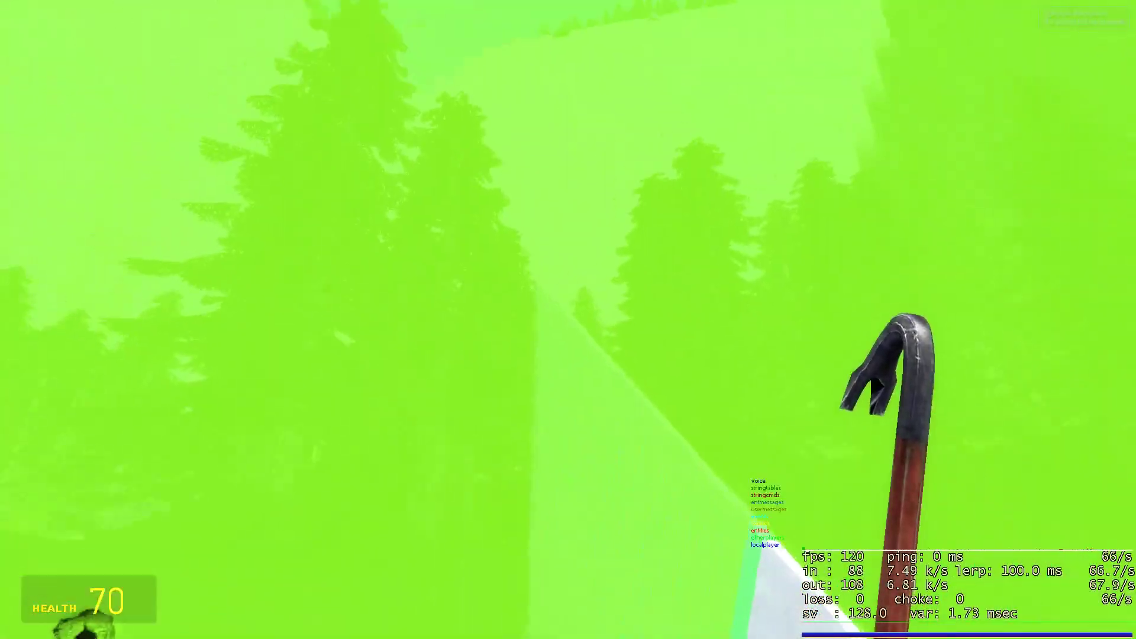
pyautogui.press('1')
pyautogui.press('1')
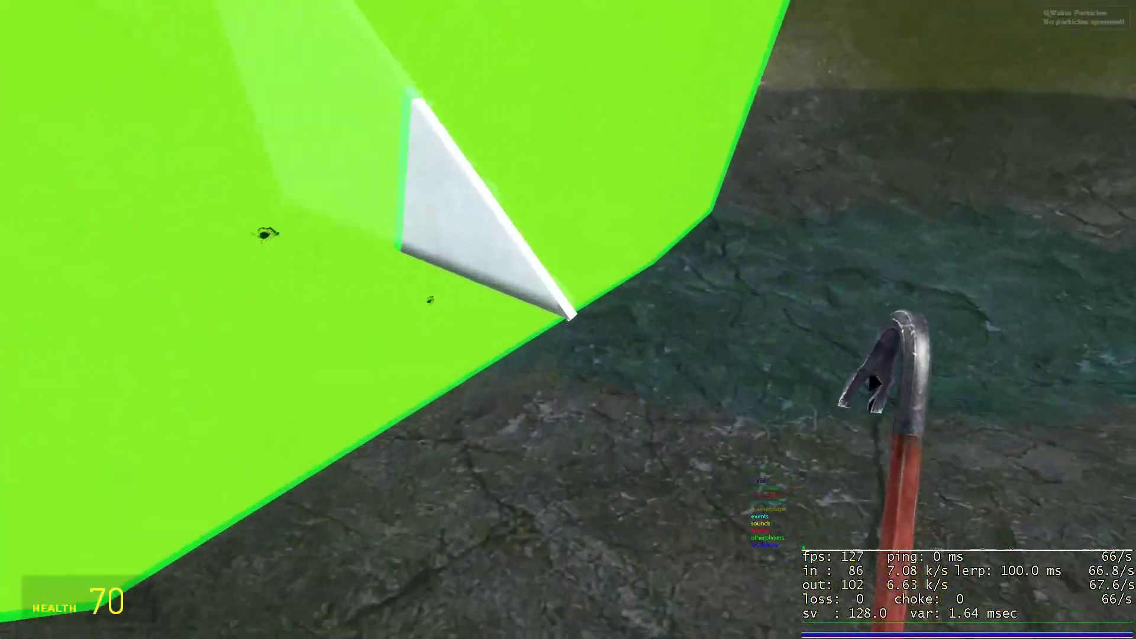
pyautogui.click(569, 320)
pyautogui.press('w')
# Regrab and turn the green plane until it hangs at a gentler angle over the grassy bank.
pyautogui.press('1')
pyautogui.press('s')
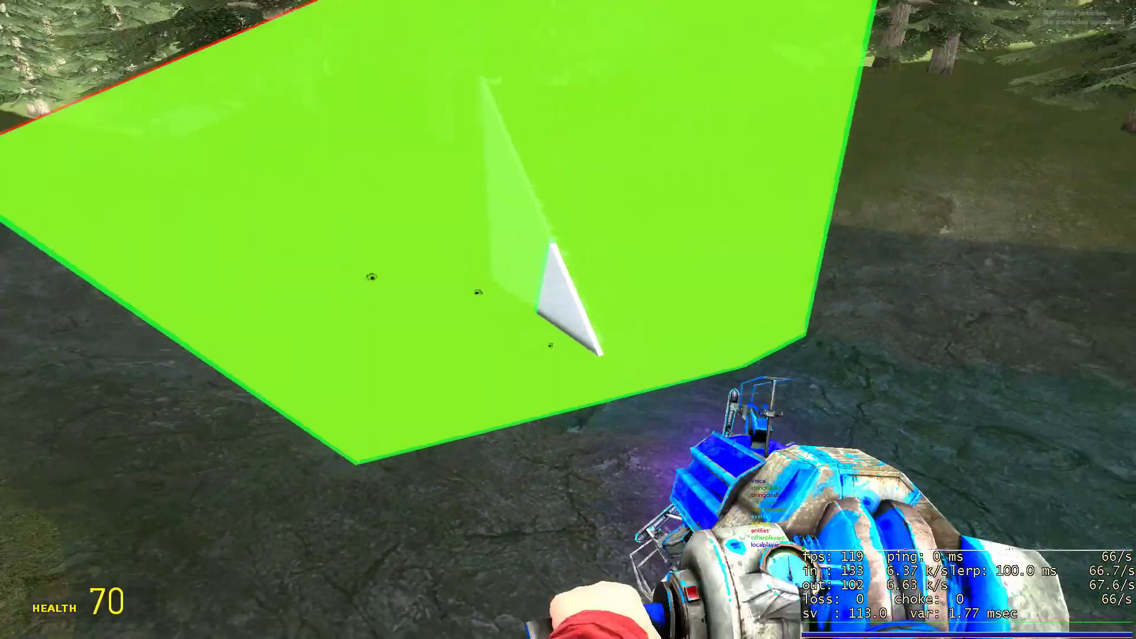
pyautogui.moveTo(569, 320); pyautogui.dragTo(568, 320)
pyautogui.press('1')
pyautogui.press('w')
pyautogui.press('1')
pyautogui.press('s')
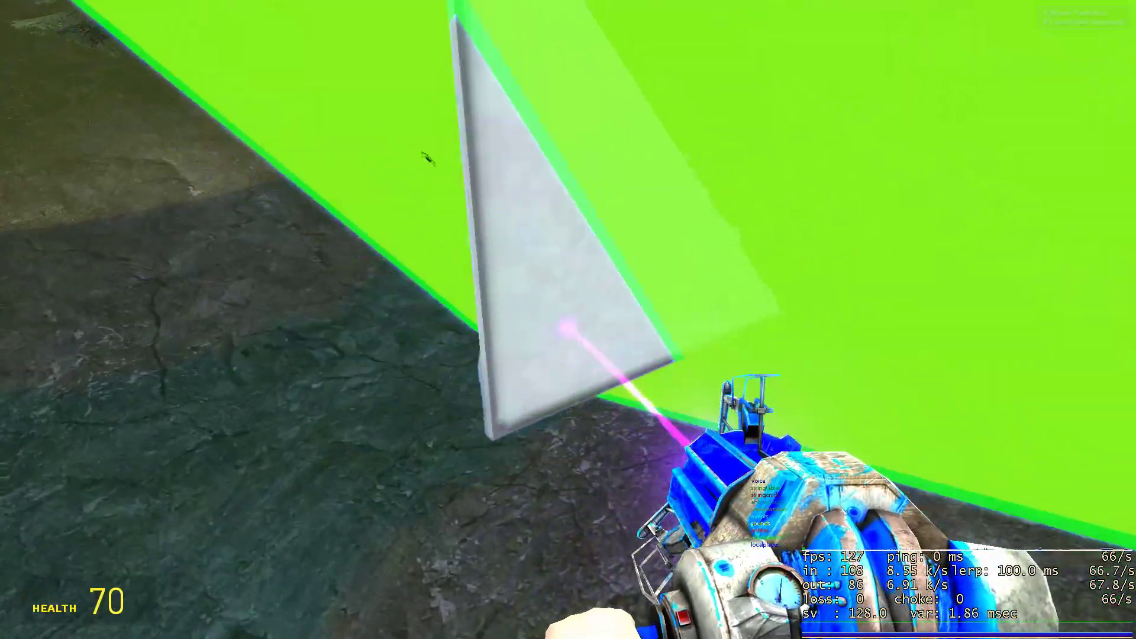
pyautogui.press('6')
pyautogui.press('1')
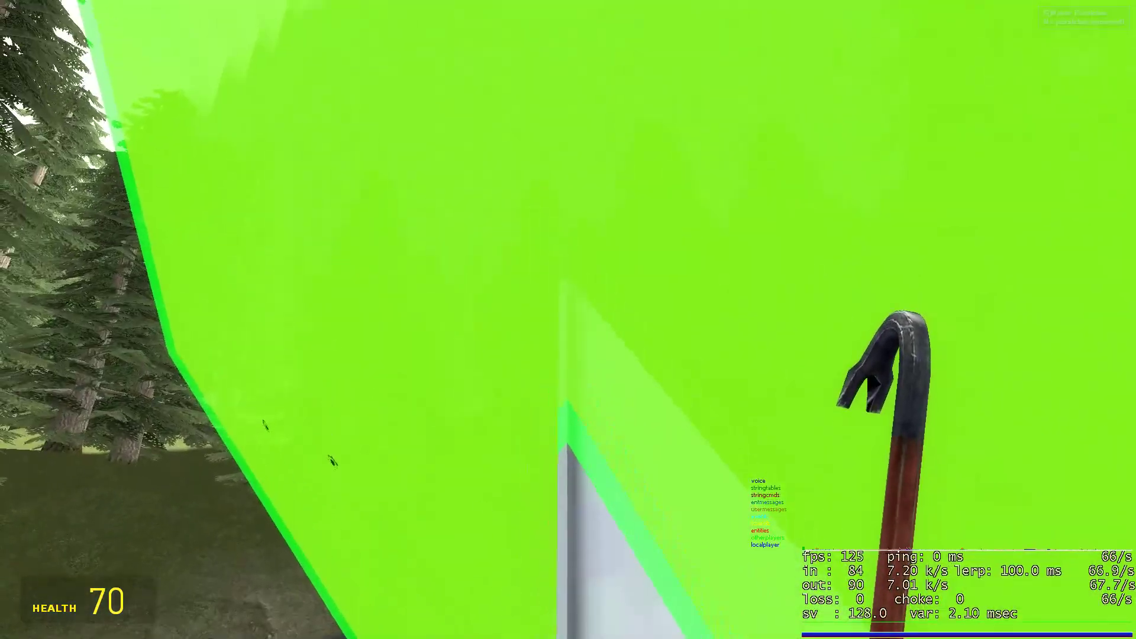
pyautogui.press('s')
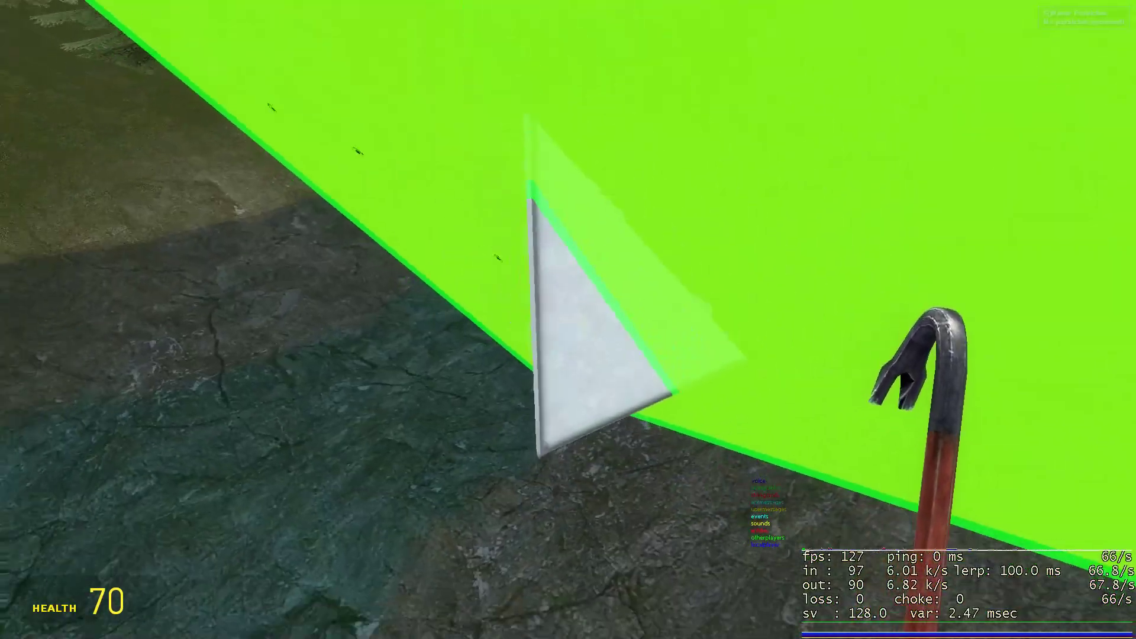
pyautogui.press('1')
pyautogui.moveTo(568, 320); pyautogui.dragTo(568, 320)
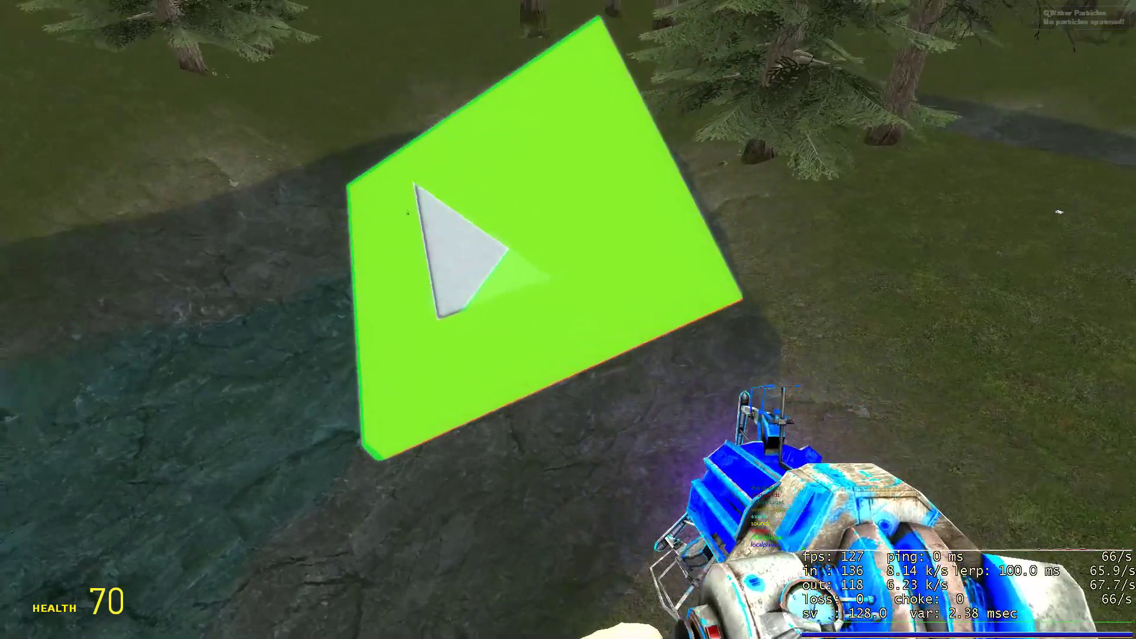
# Equip the Rope tool on the Tool Gun and move right up to the triangle's corner on the green plane.
pyautogui.press('1')
pyautogui.press('w')
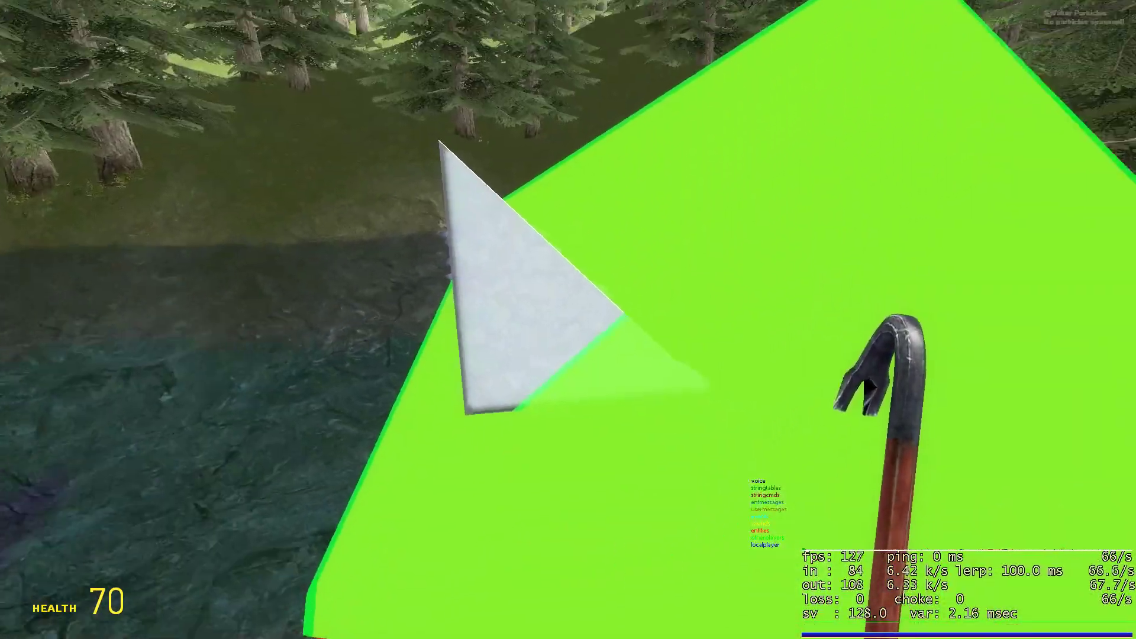
pyautogui.press('6')
pyautogui.press('1')
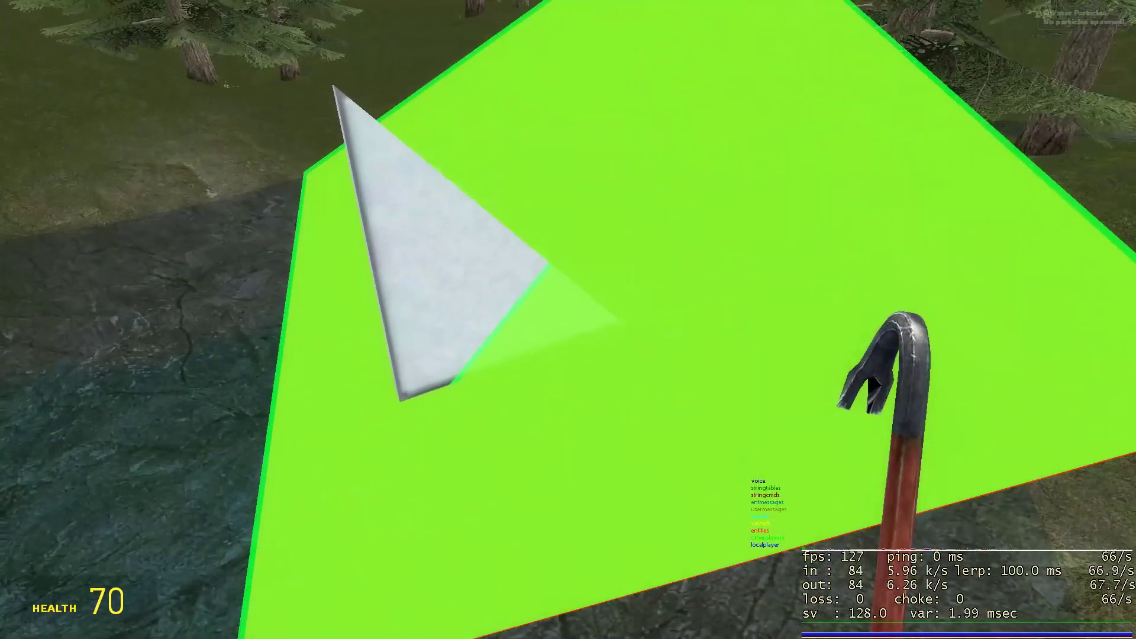
pyautogui.press('6')
pyautogui.press('1')
pyautogui.press('w')
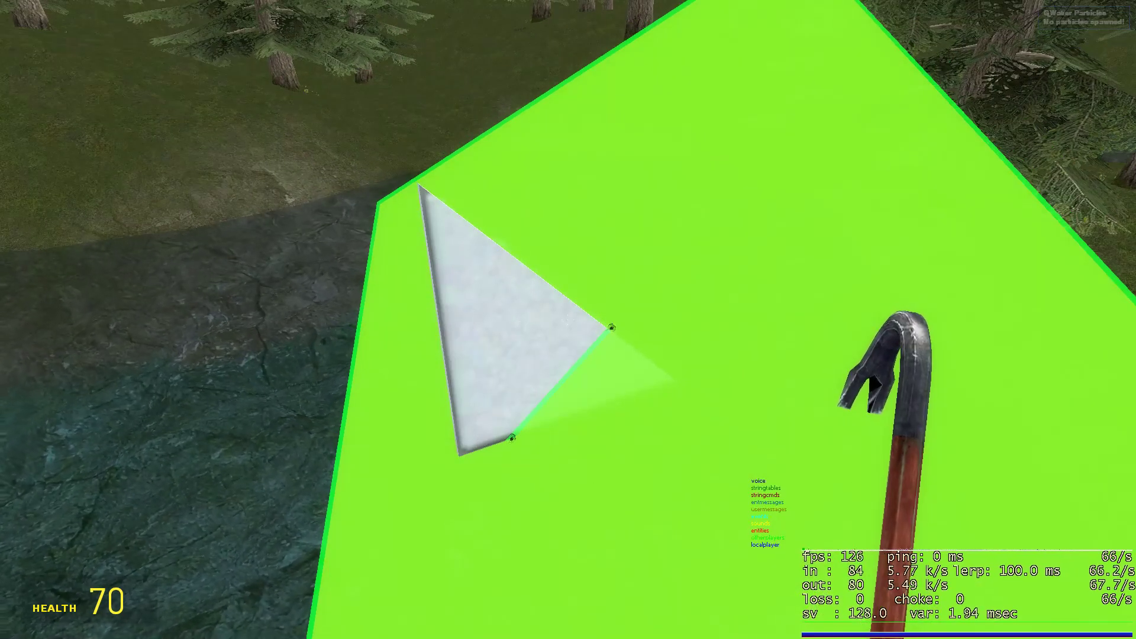
pyautogui.press('space')
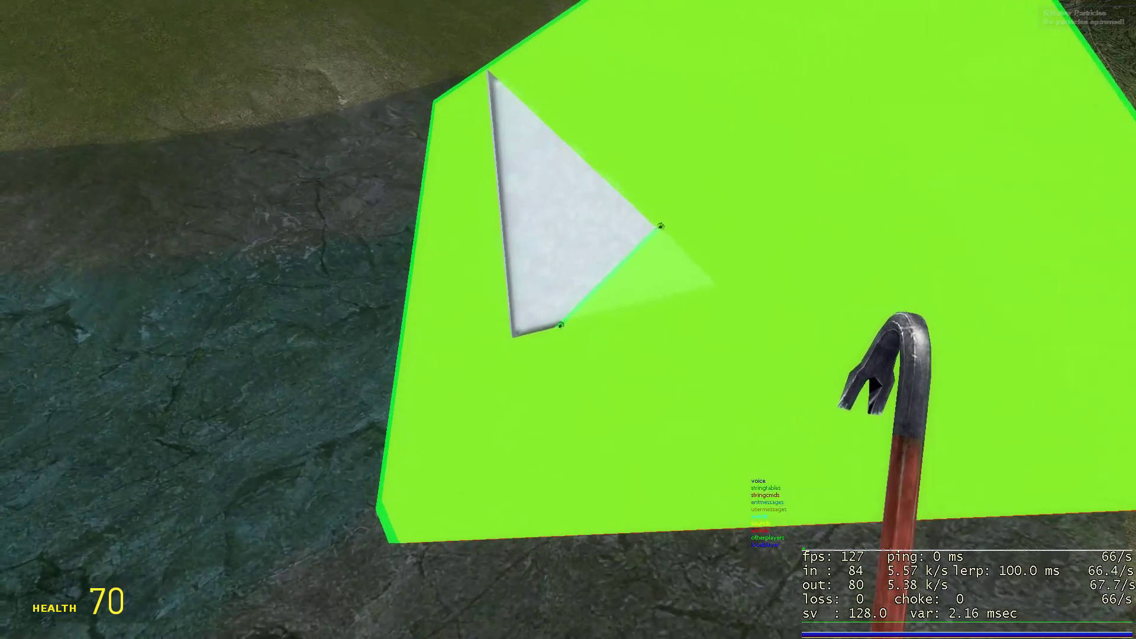
# Draw ropes from the triangle's corners along its bottom and side edges.
pyautogui.press('6')
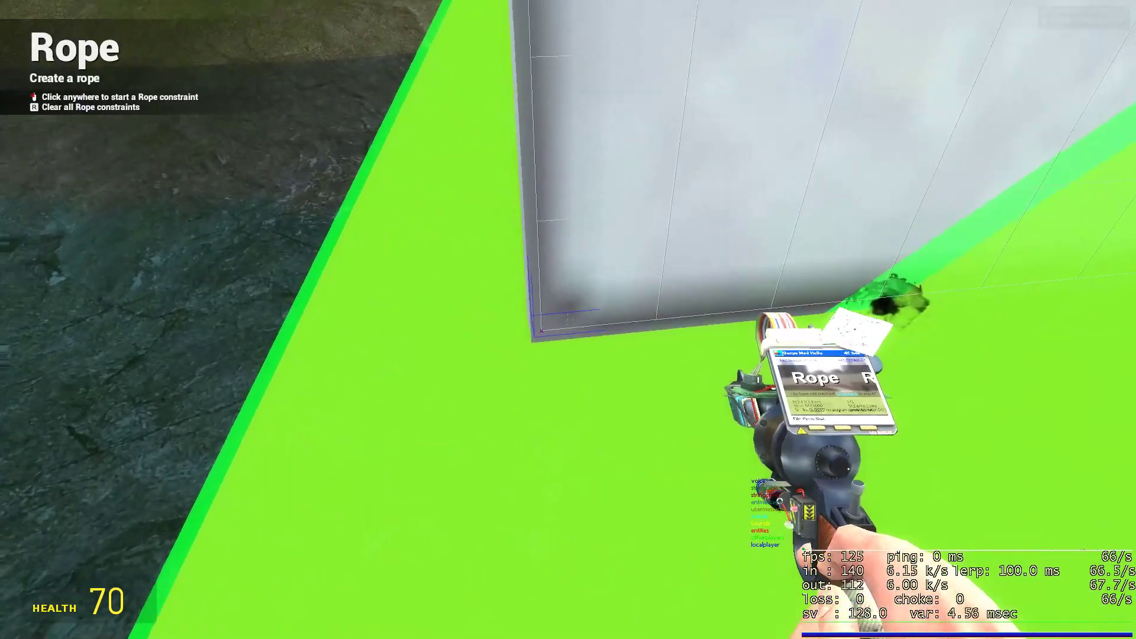
pyautogui.click(569, 320)
pyautogui.click(568, 321)
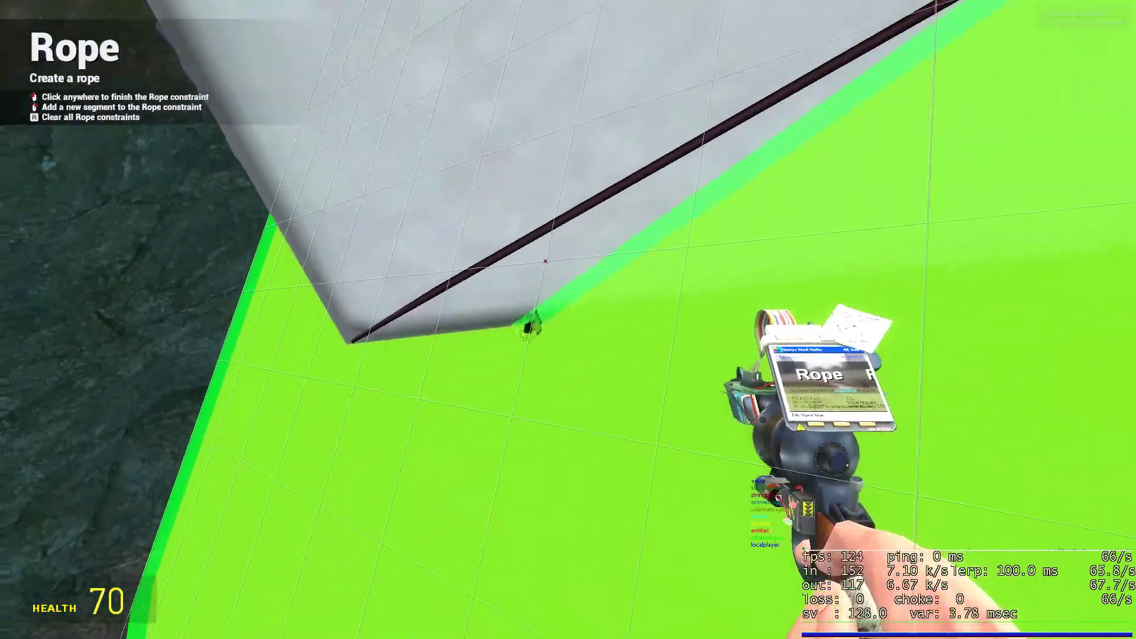
pyautogui.click(569, 320)
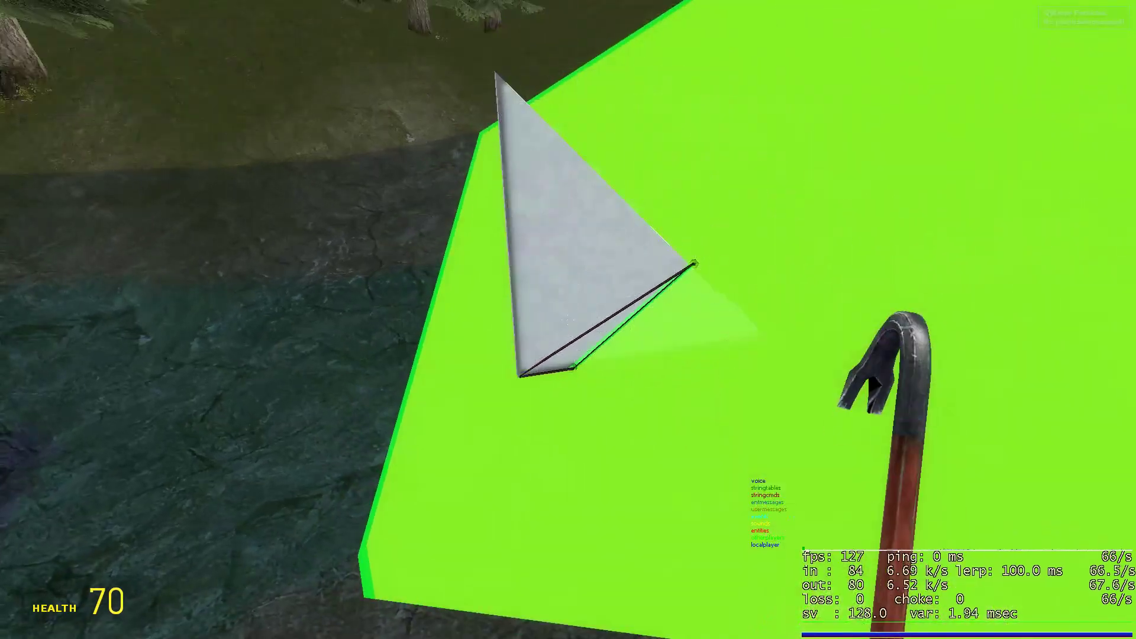
pyautogui.press('6')
pyautogui.click(568, 320)
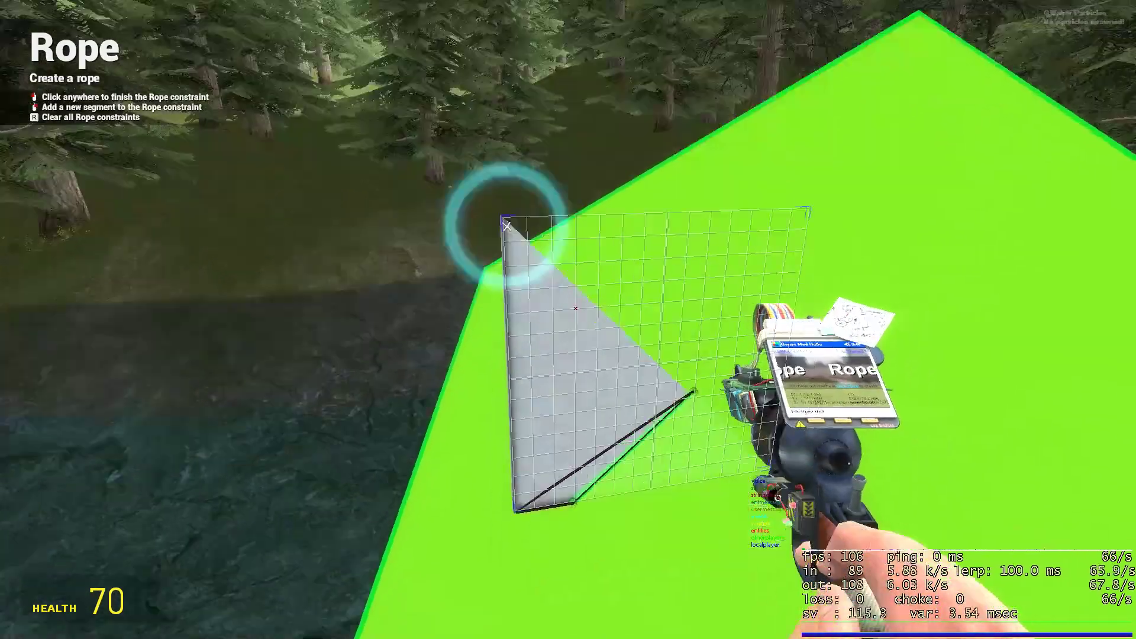
pyautogui.press('w')
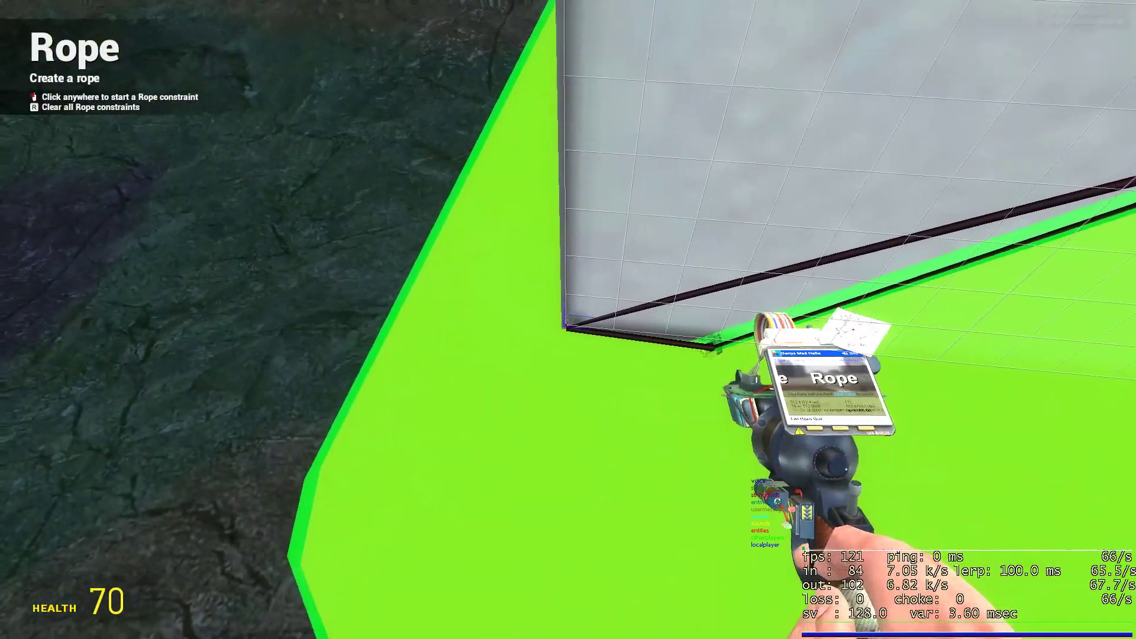
pyautogui.click(568, 320)
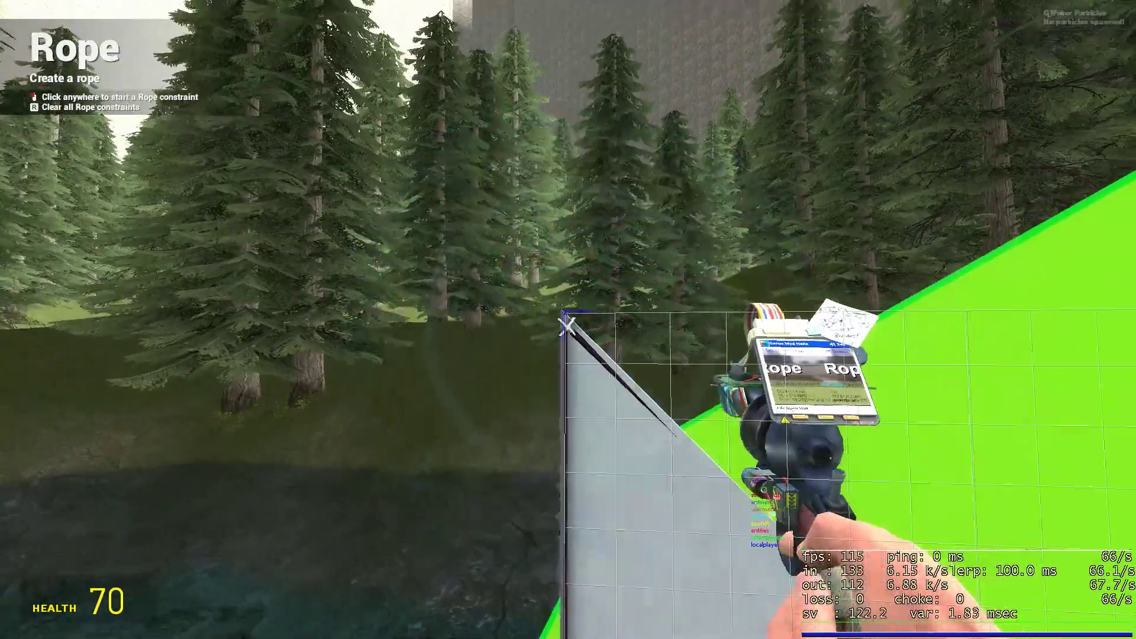
# Swing the crowbar at the triangle and the green plate, then cycle to the pistol and back.
pyautogui.press('1')
pyautogui.click(568, 319)
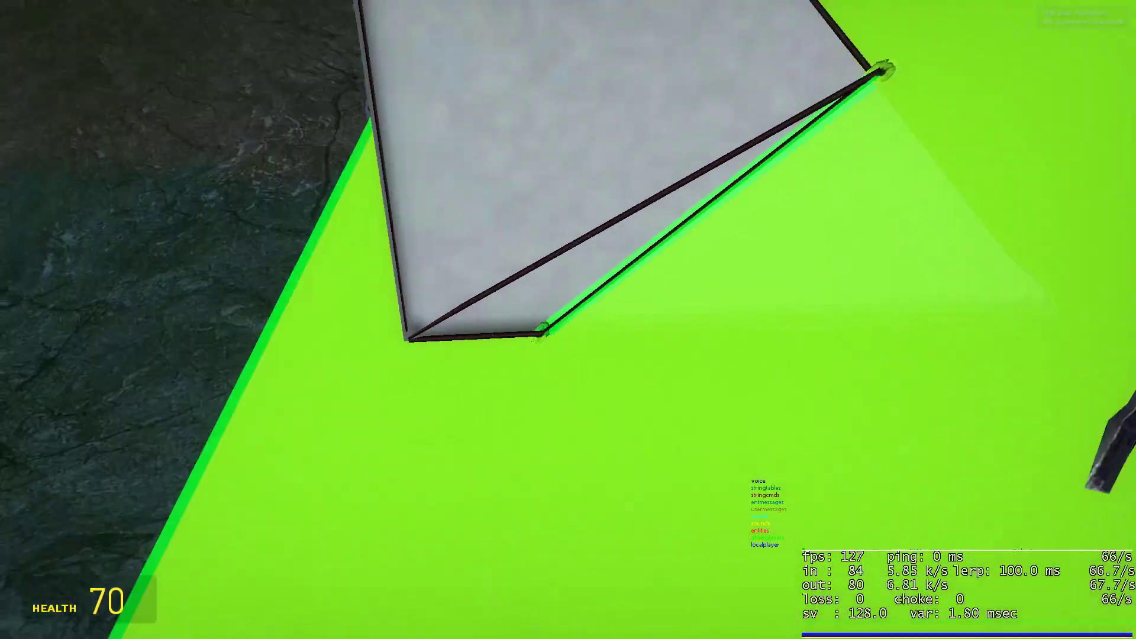
pyautogui.click(569, 320)
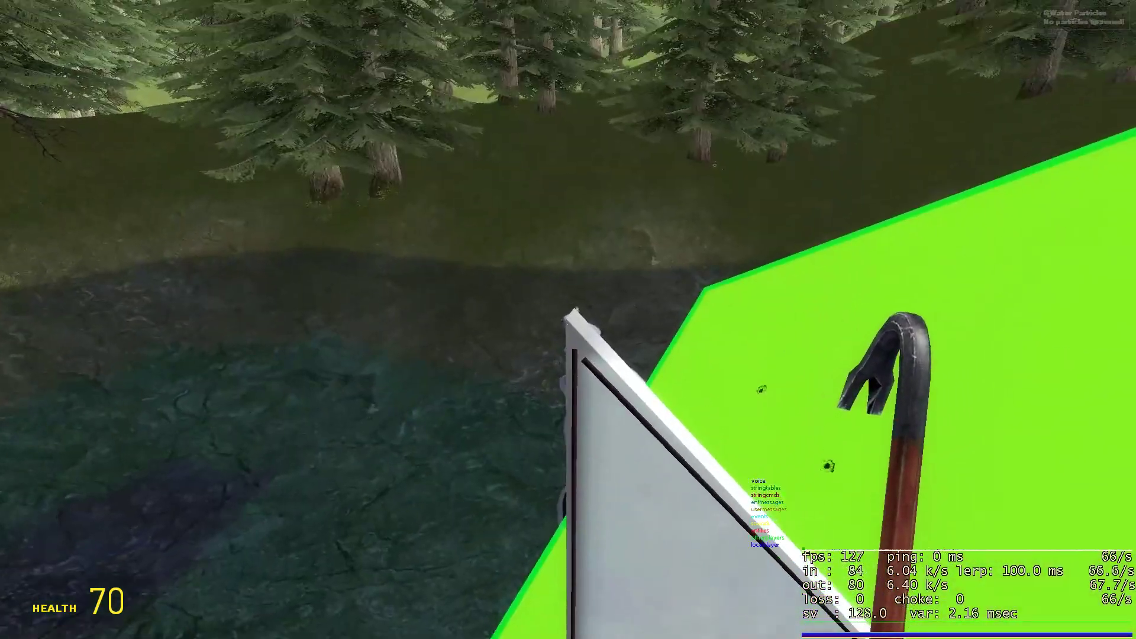
pyautogui.click(569, 320)
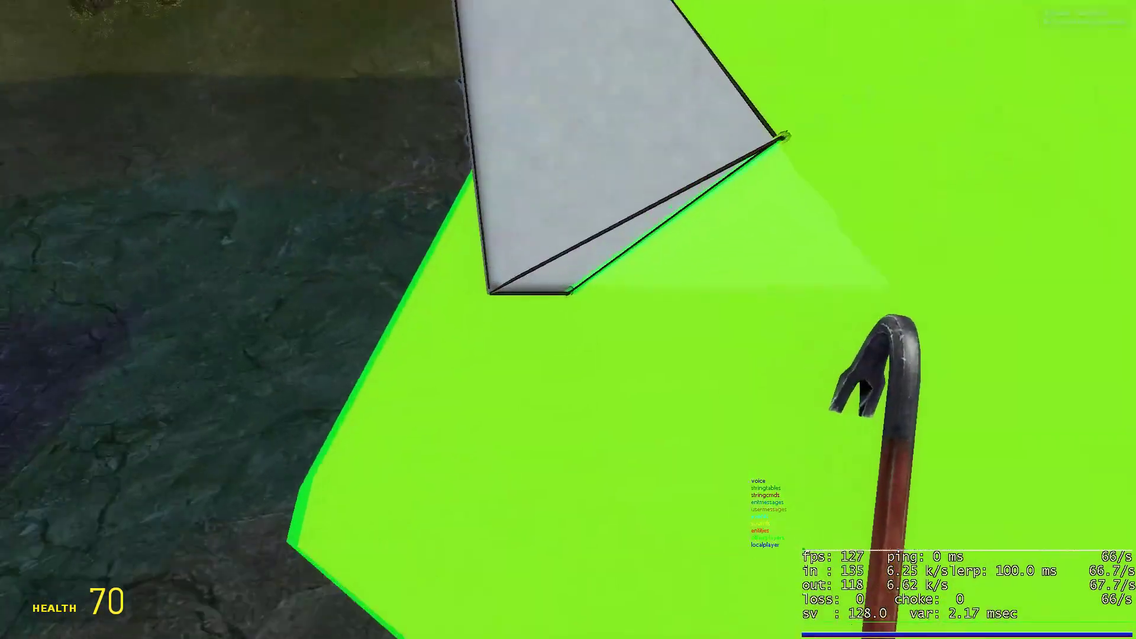
pyautogui.press('2')
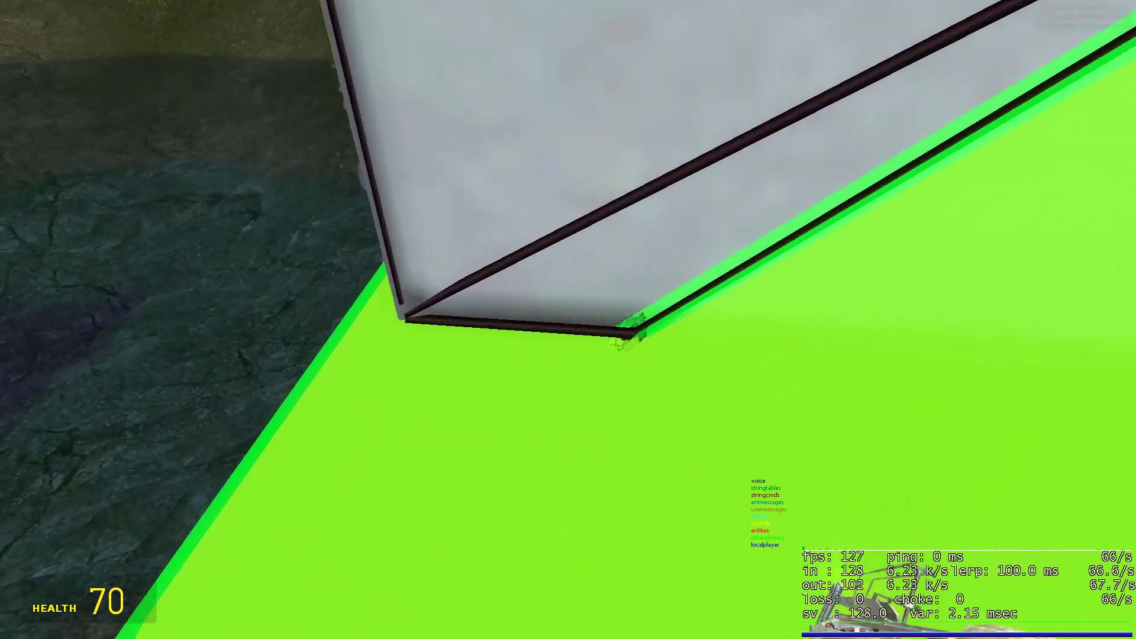
pyautogui.press('1')
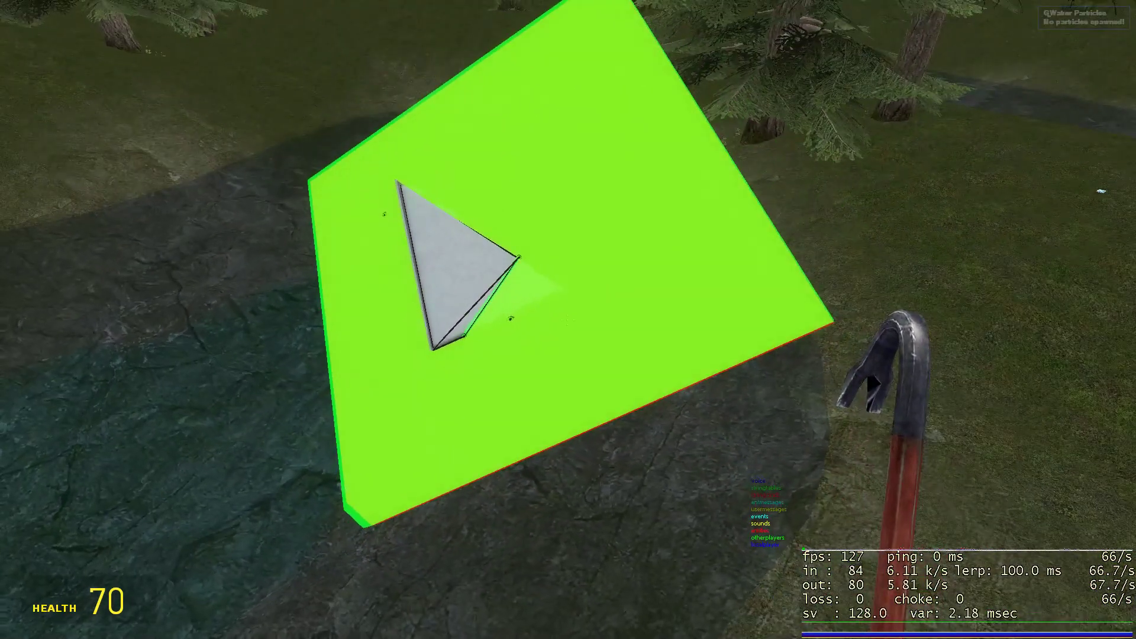
# Undo the triangle's ropes, then carry and rotate the green plate to lie flat beside the white cube.
pyautogui.press('z')
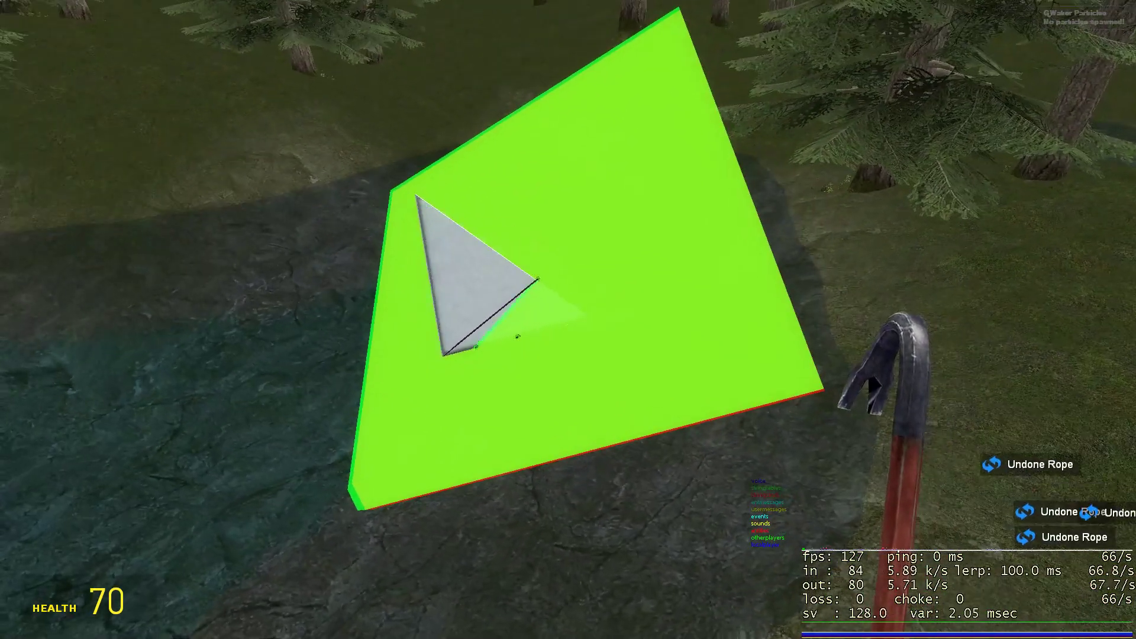
pyautogui.press('1')
pyautogui.moveTo(568, 319); pyautogui.dragTo(568, 320)
pyautogui.press('1')
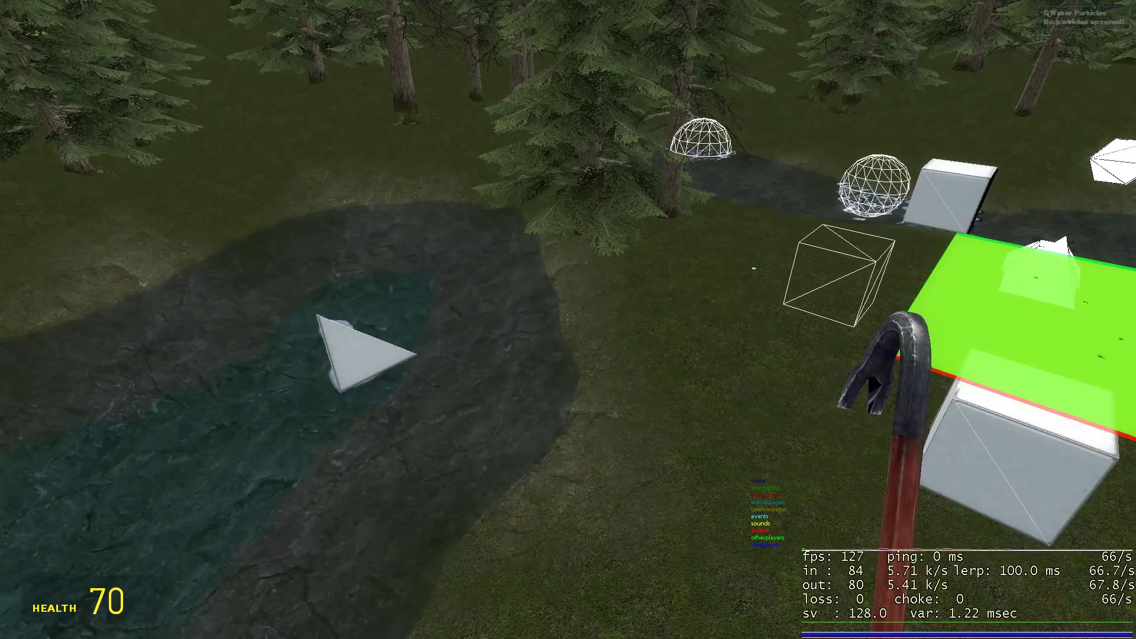
pyautogui.press('1')
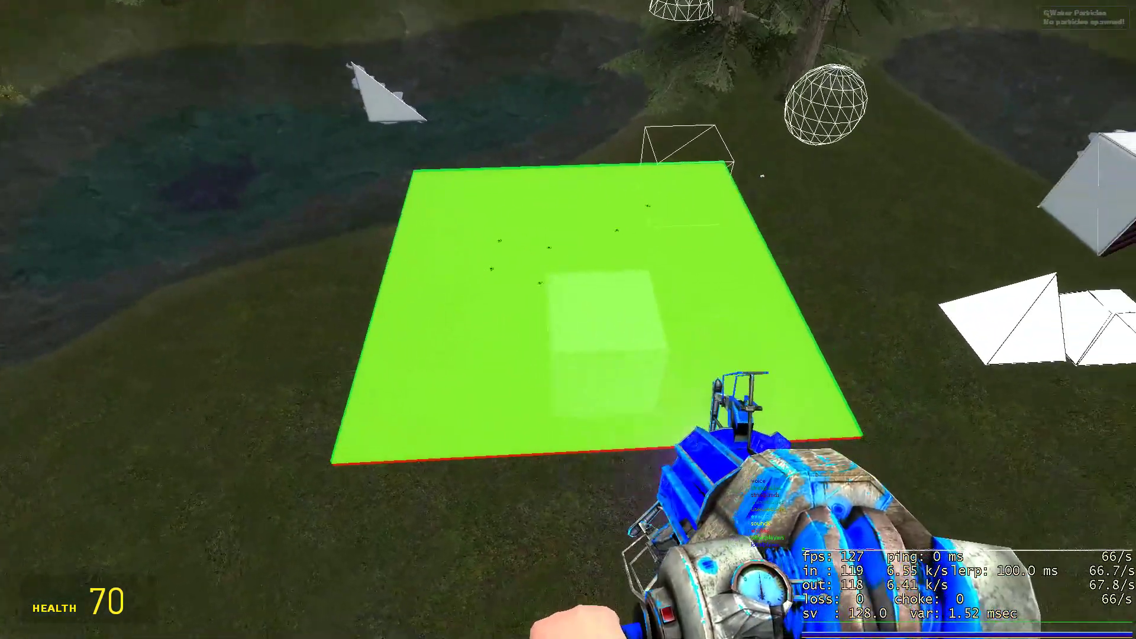
pyautogui.moveTo(569, 319); pyautogui.dragTo(569, 320)
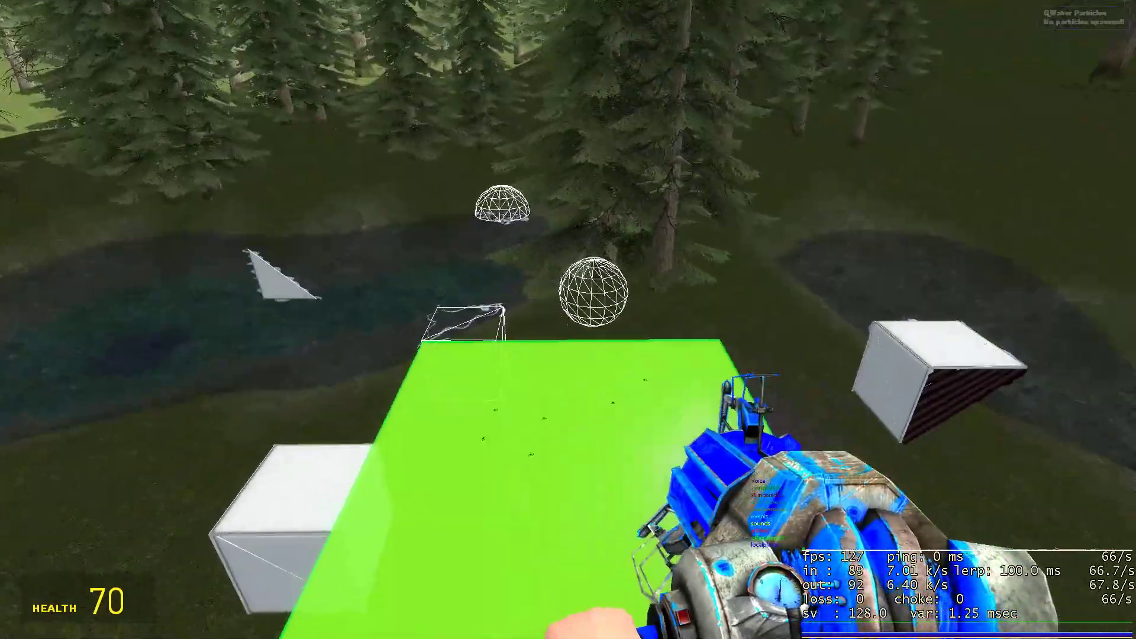
pyautogui.press('1')
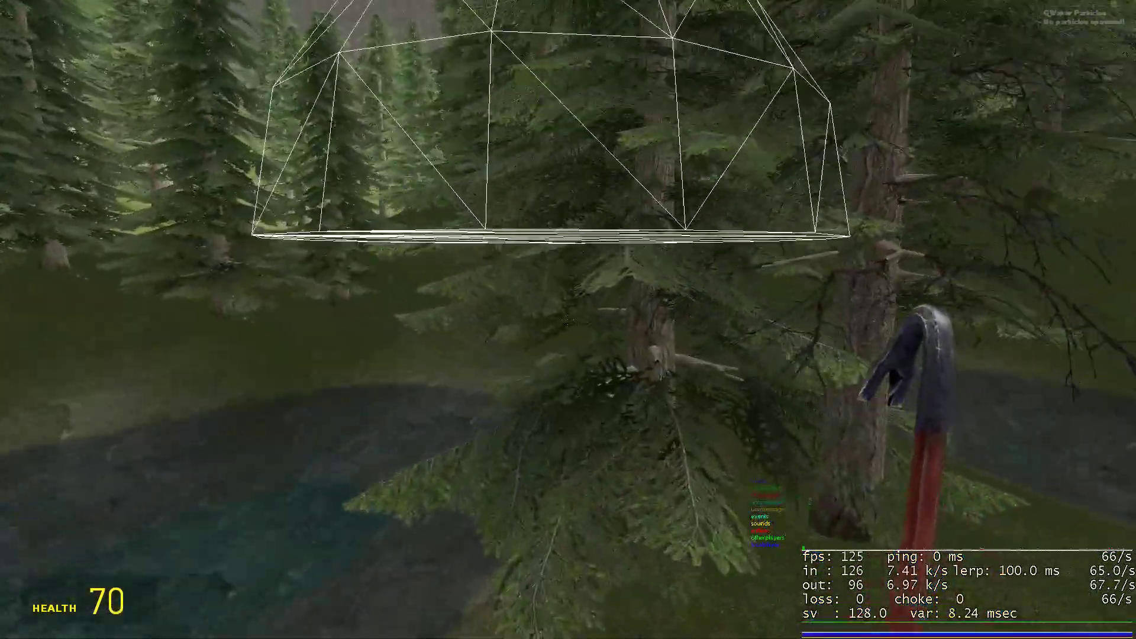
# Lift the green plate off the two white pyramid props with the Physics Gun.
pyautogui.press('1')
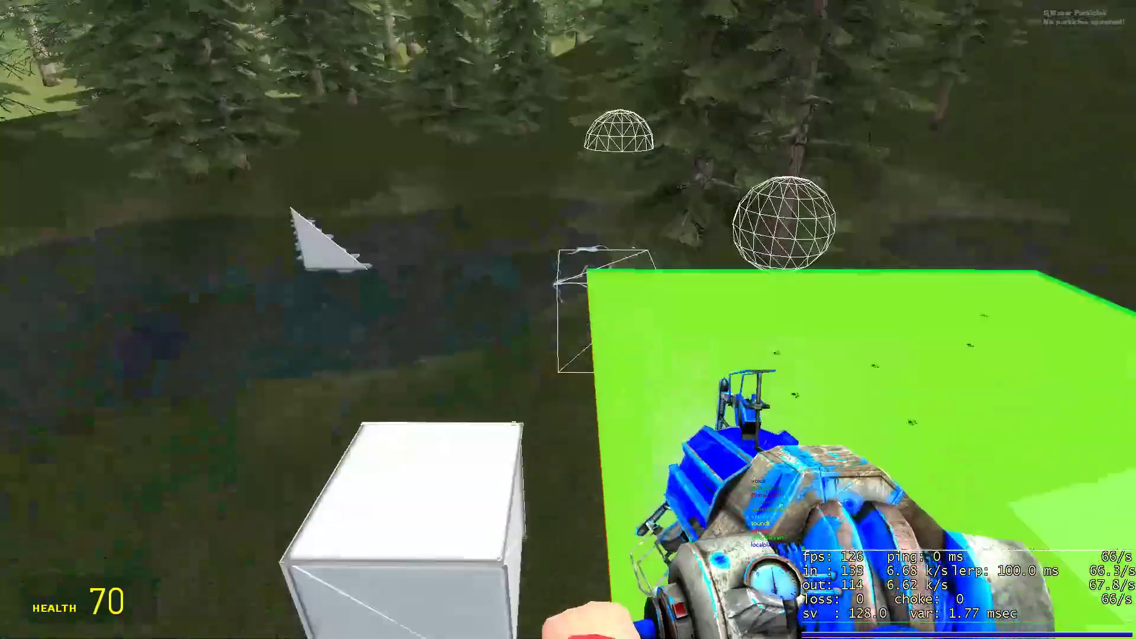
pyautogui.moveTo(568, 321); pyautogui.dragTo(569, 320)
pyautogui.press('1')
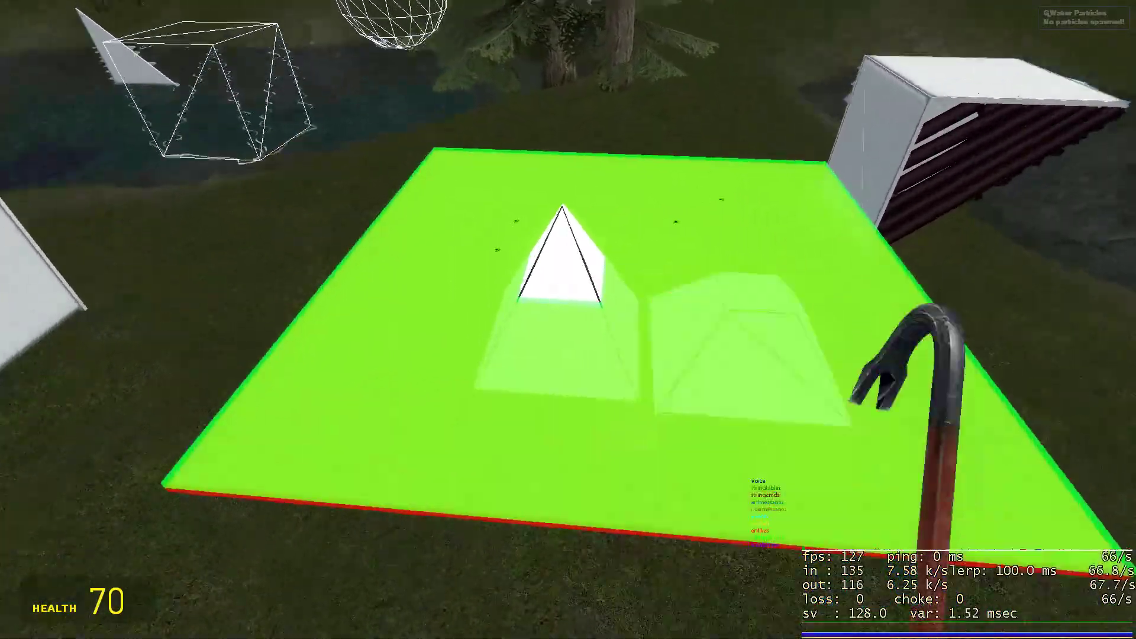
pyautogui.press('1')
pyautogui.moveTo(568, 320); pyautogui.dragTo(569, 319)
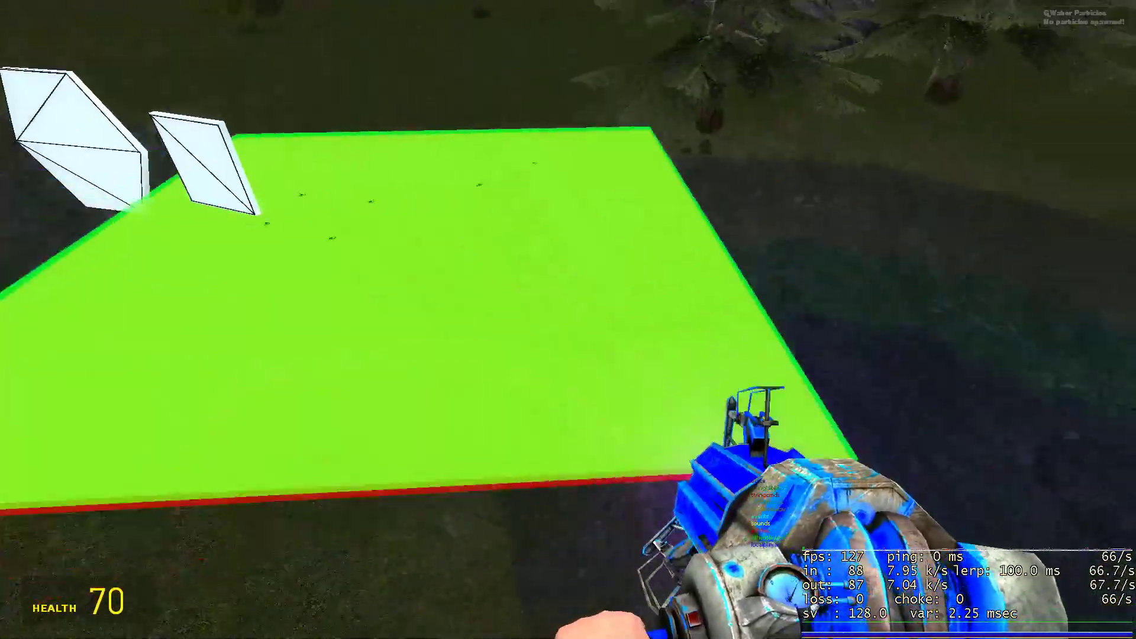
pyautogui.press('1')
# Walk and fly around the white pyramid and the truncated pyramid to inspect them up close.
pyautogui.press('w')
pyautogui.press('s')
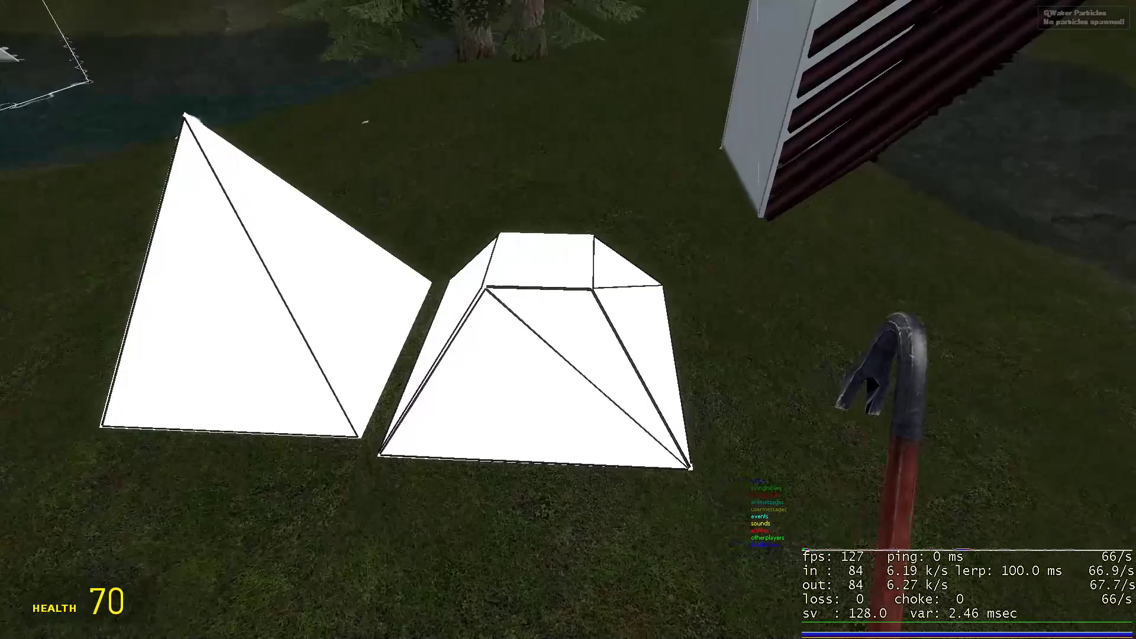
pyautogui.press('w')
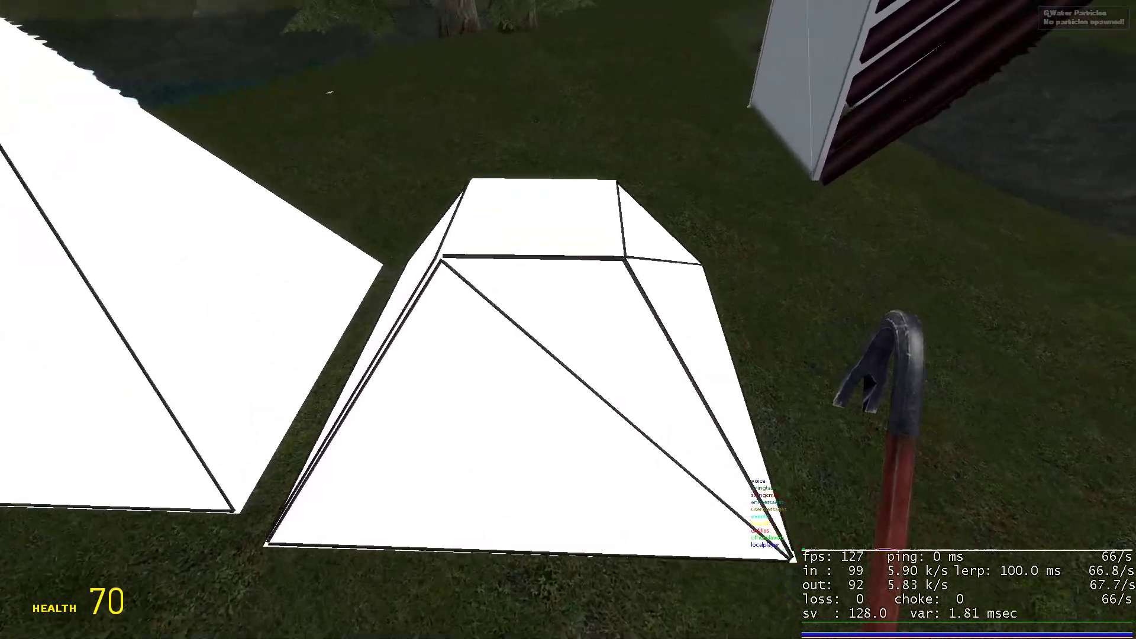
pyautogui.press('w')
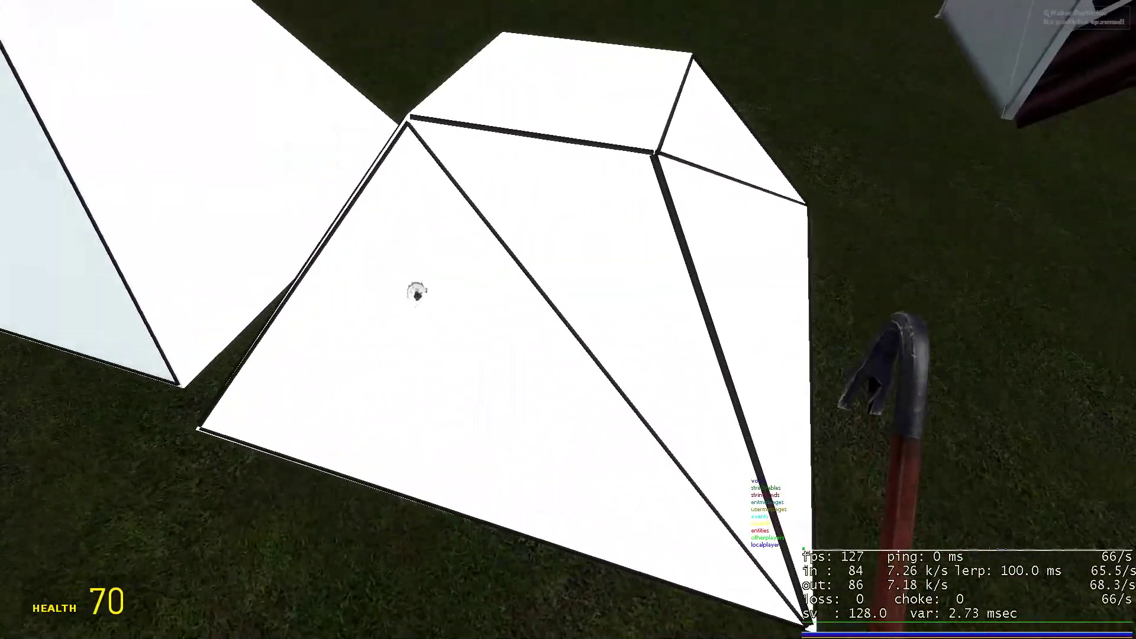
pyautogui.press('6')
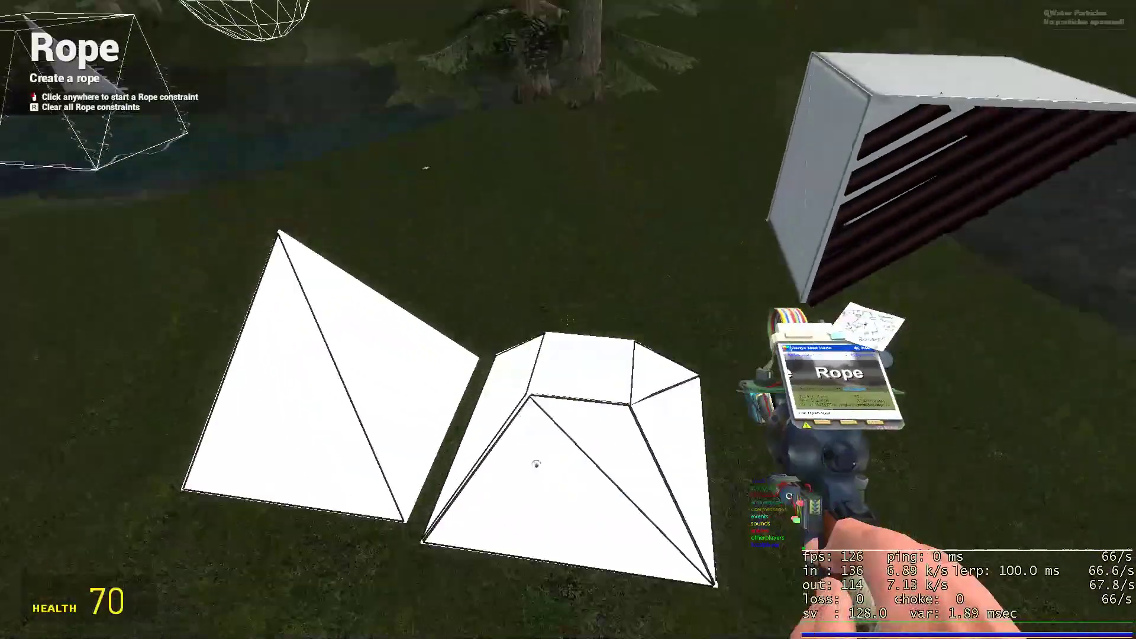
pyautogui.press('1')
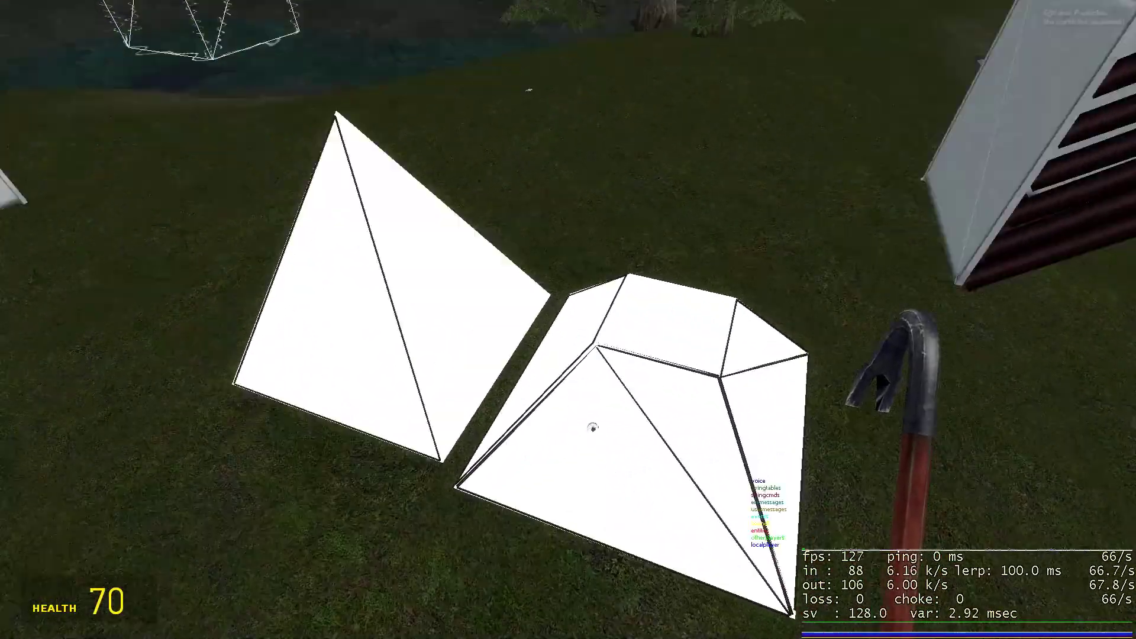
pyautogui.press('w')
pyautogui.press('s')
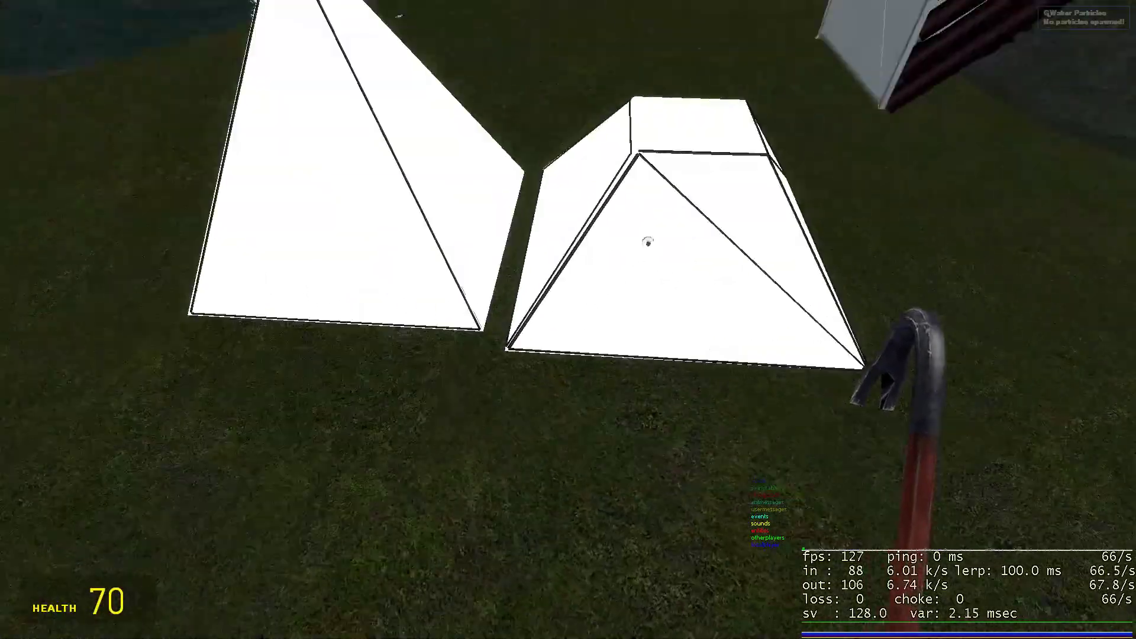
pyautogui.press('w')
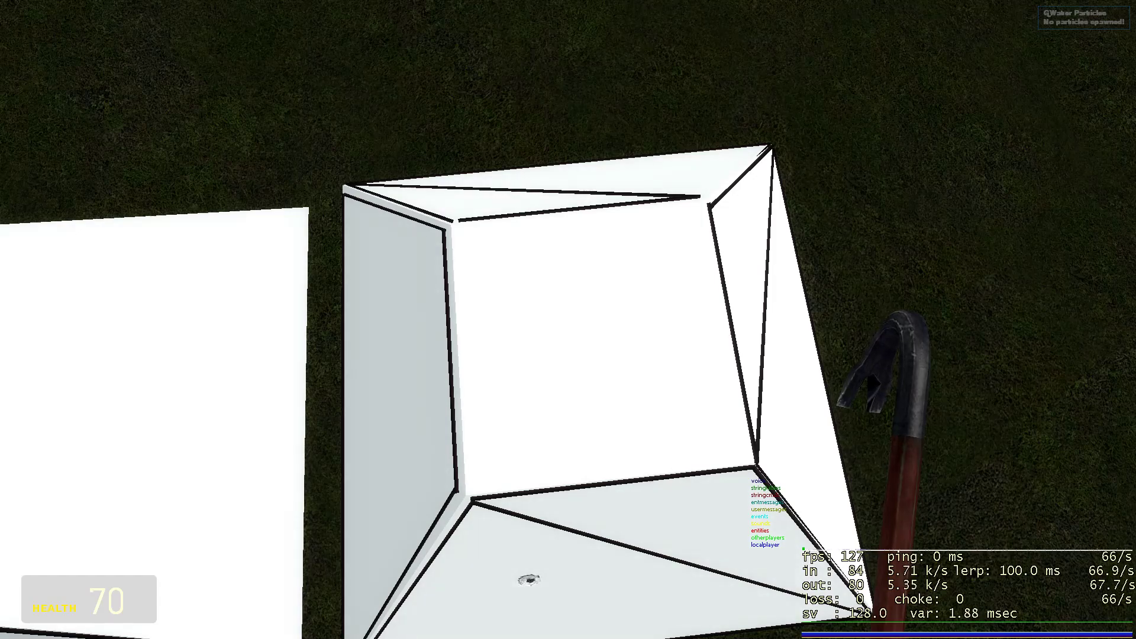
pyautogui.press('s')
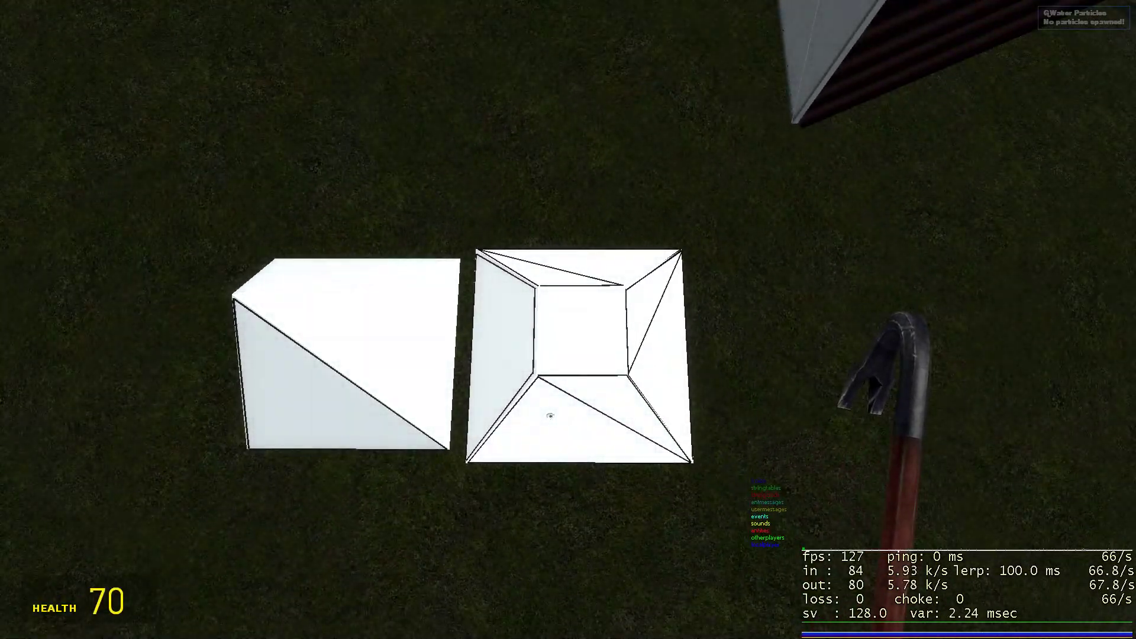
pyautogui.press('w')
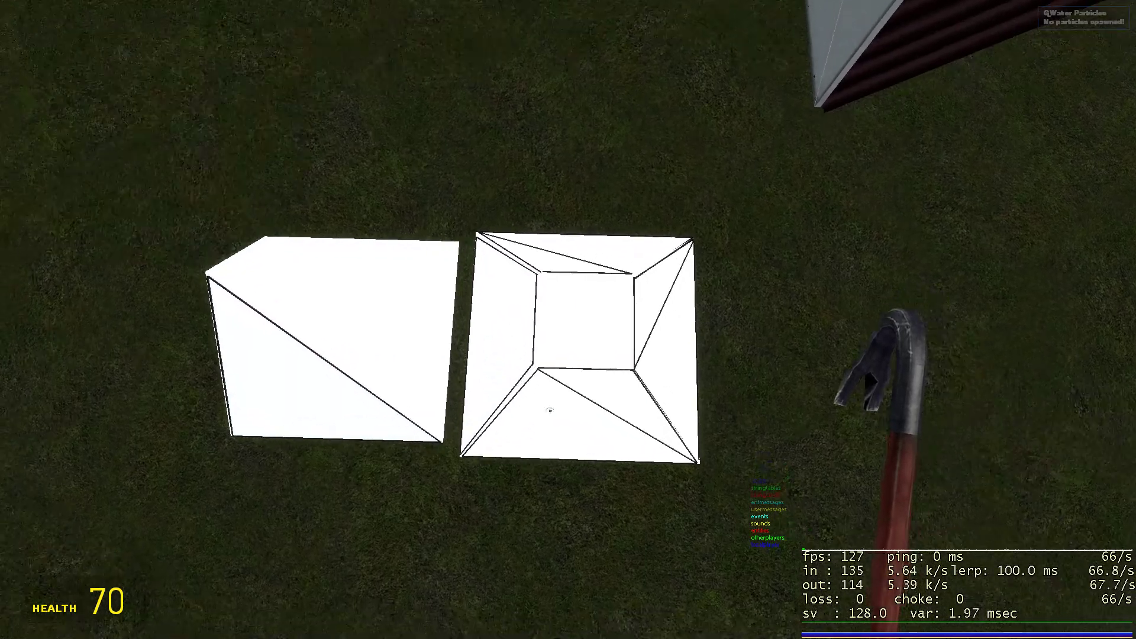
pyautogui.press('s')
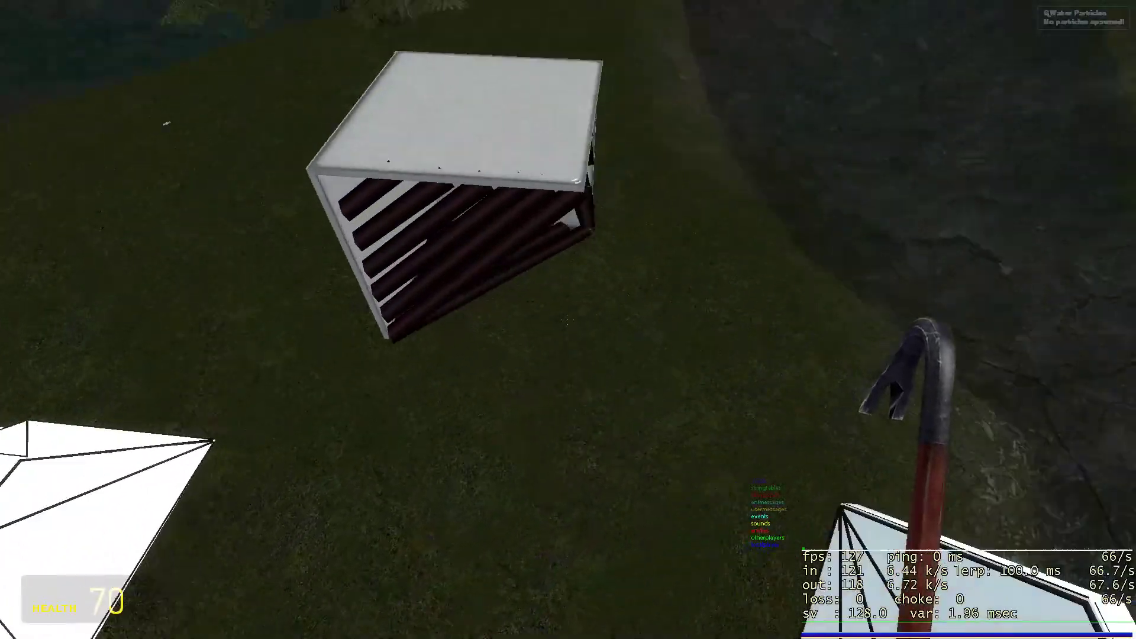
pyautogui.press('w')
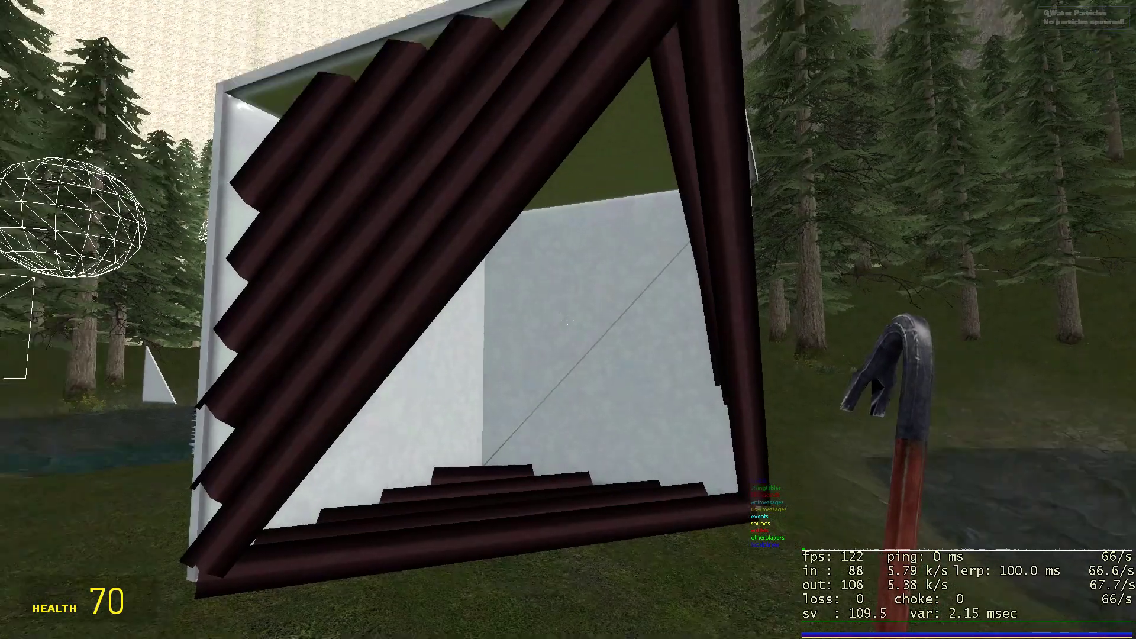
pyautogui.press('w')
pyautogui.press('s')
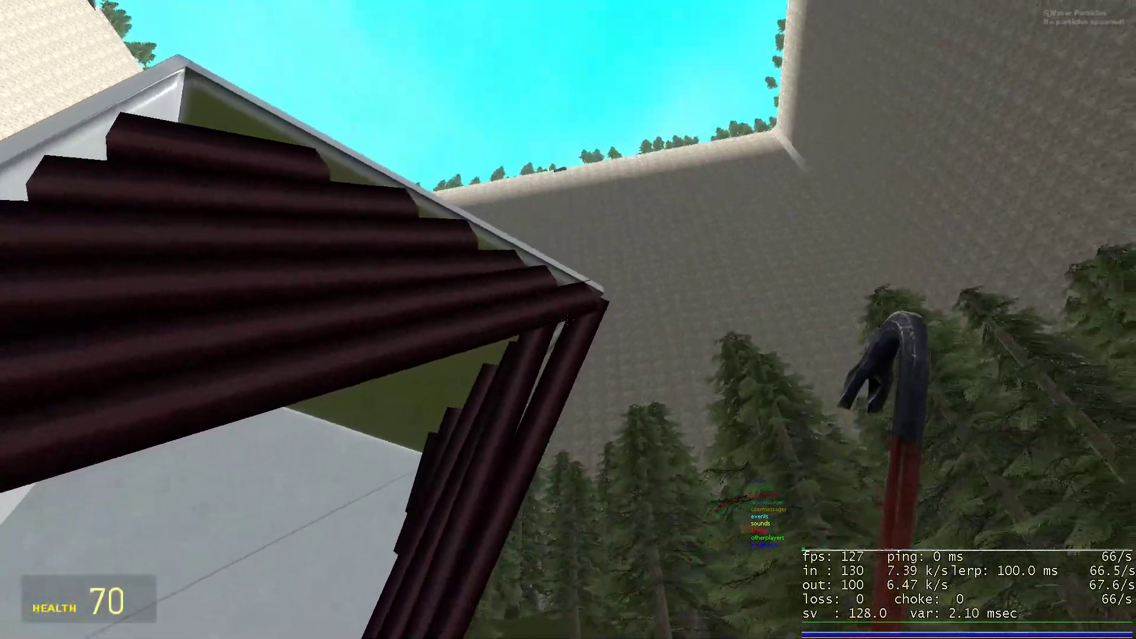
pyautogui.press('w')
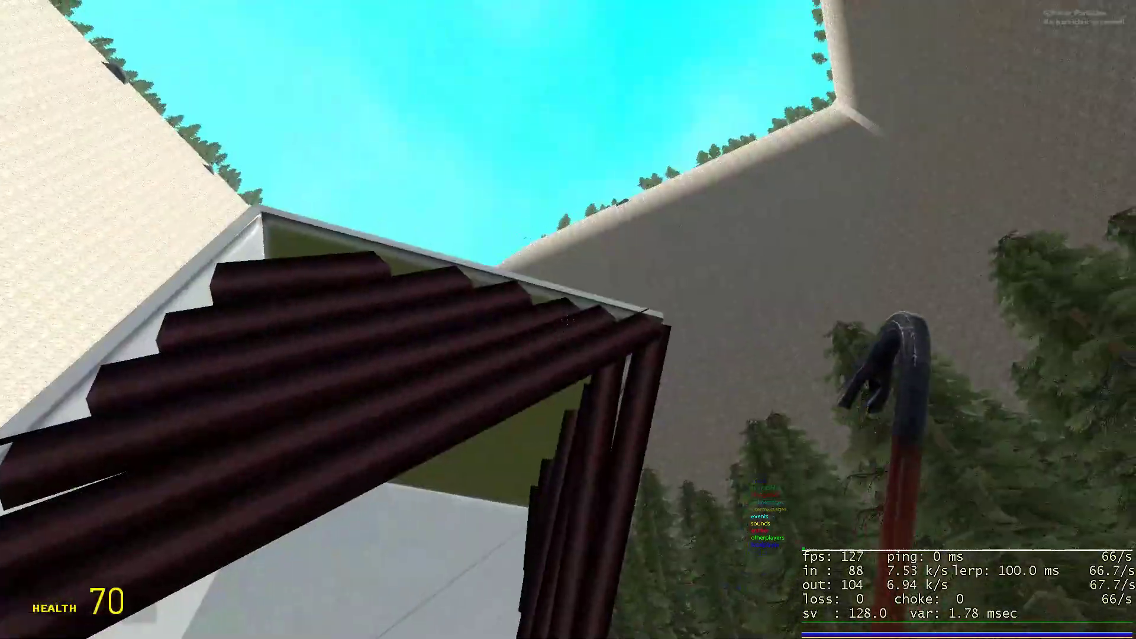
pyautogui.press('w')
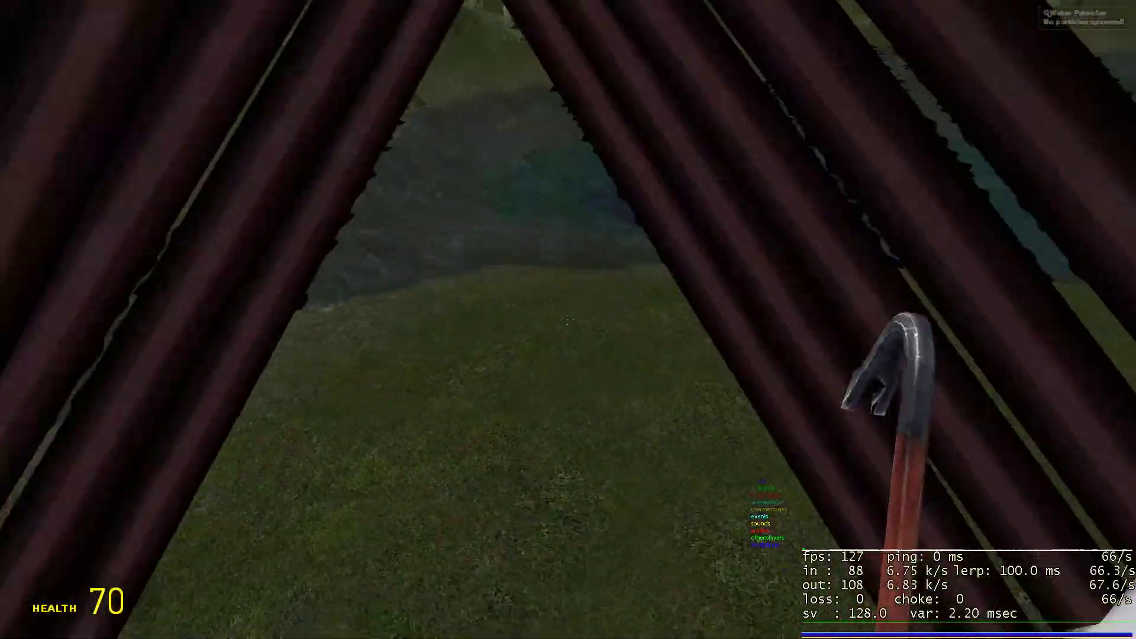
pyautogui.press('w')
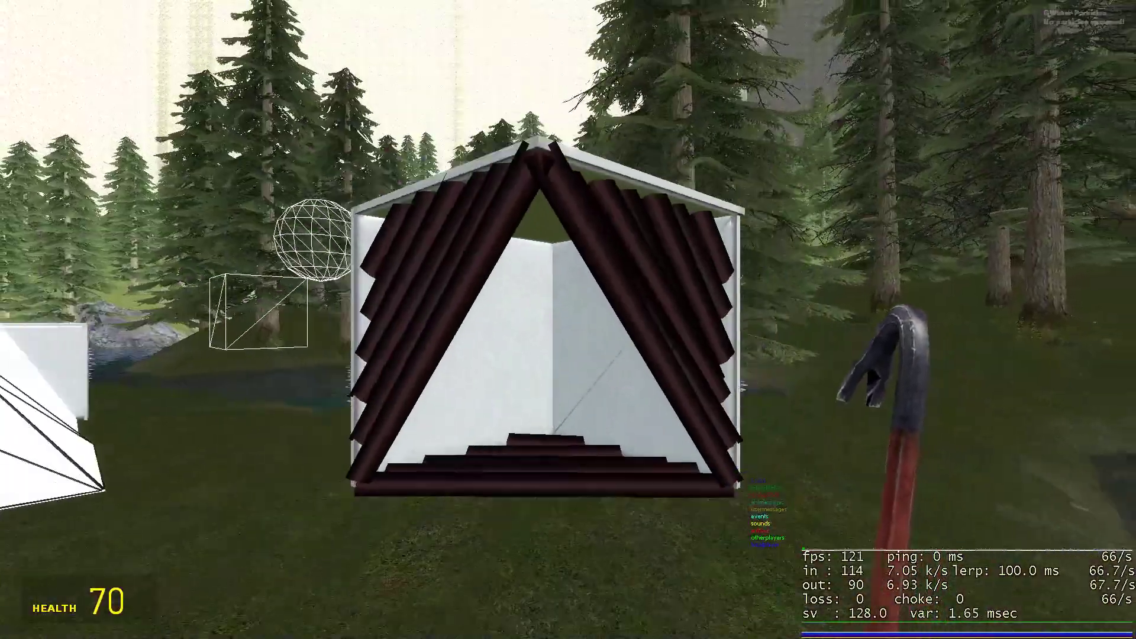
pyautogui.press('2')
pyautogui.press('1')
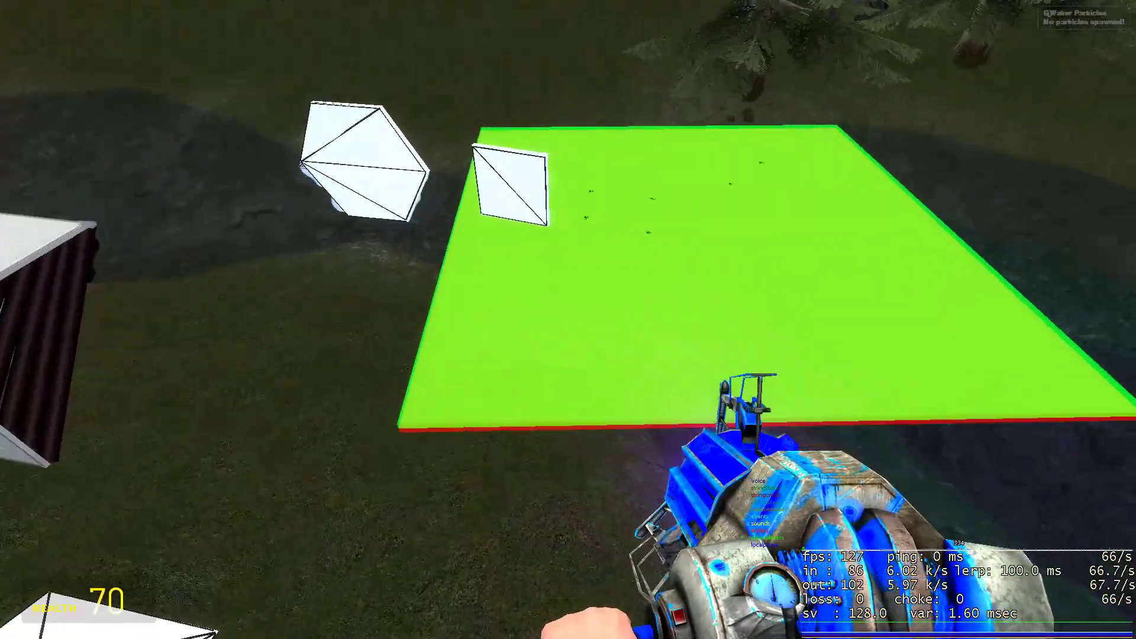
# Grab the green plate, inspect the wedge on it, then swing the plate toward the other props.
pyautogui.moveTo(568, 320); pyautogui.dragTo(568, 319)
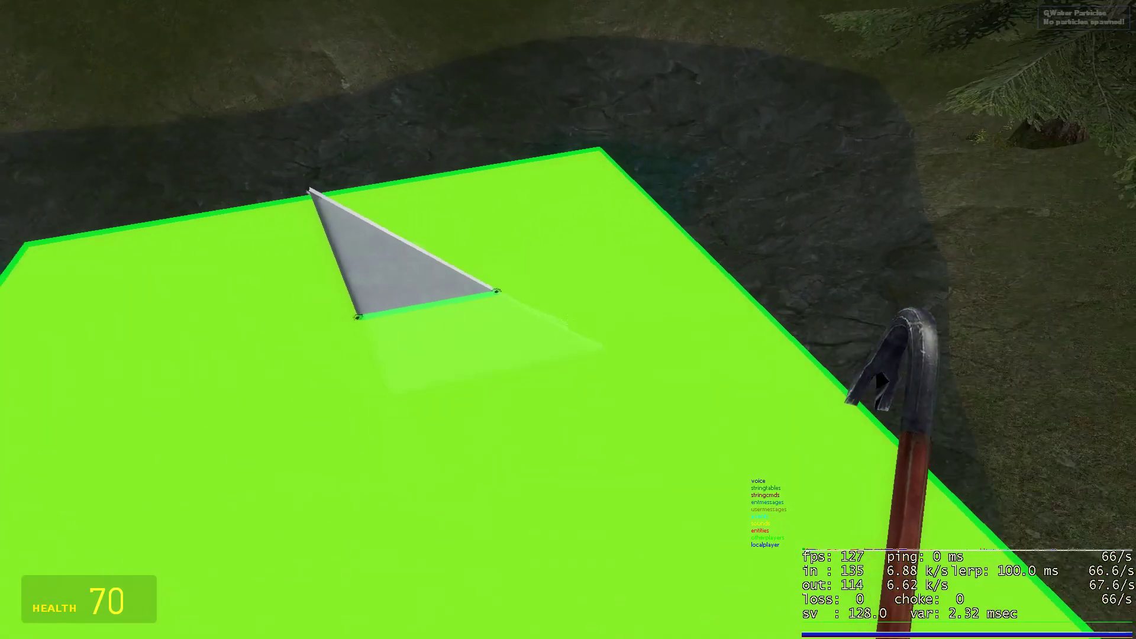
pyautogui.press('w')
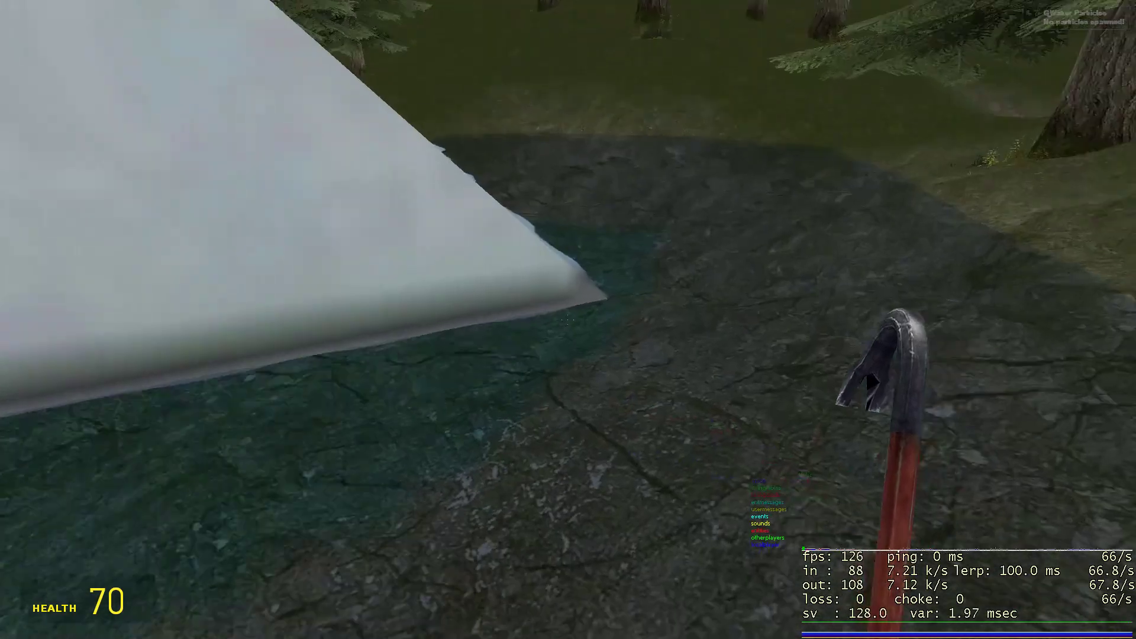
pyautogui.press('s')
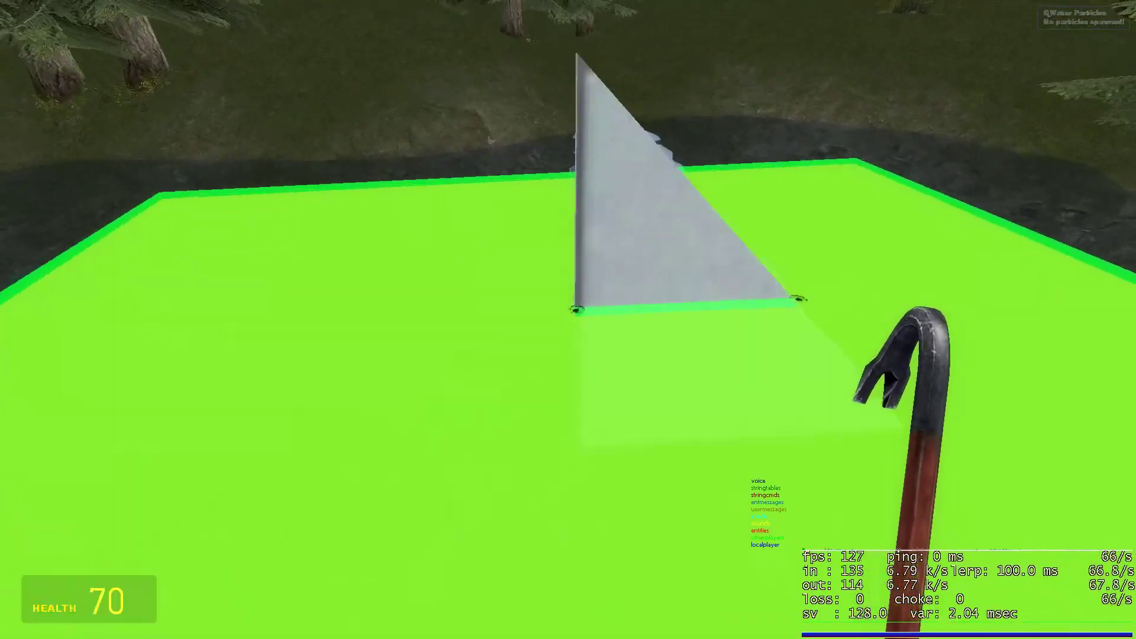
pyautogui.press('w')
pyautogui.press('s')
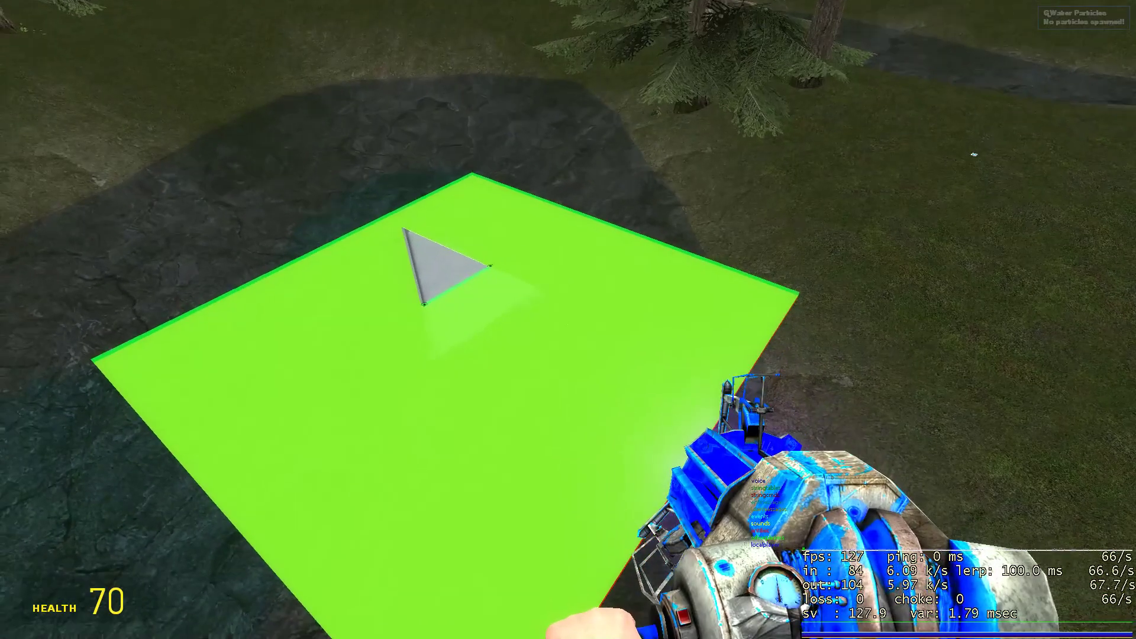
pyautogui.press('s')
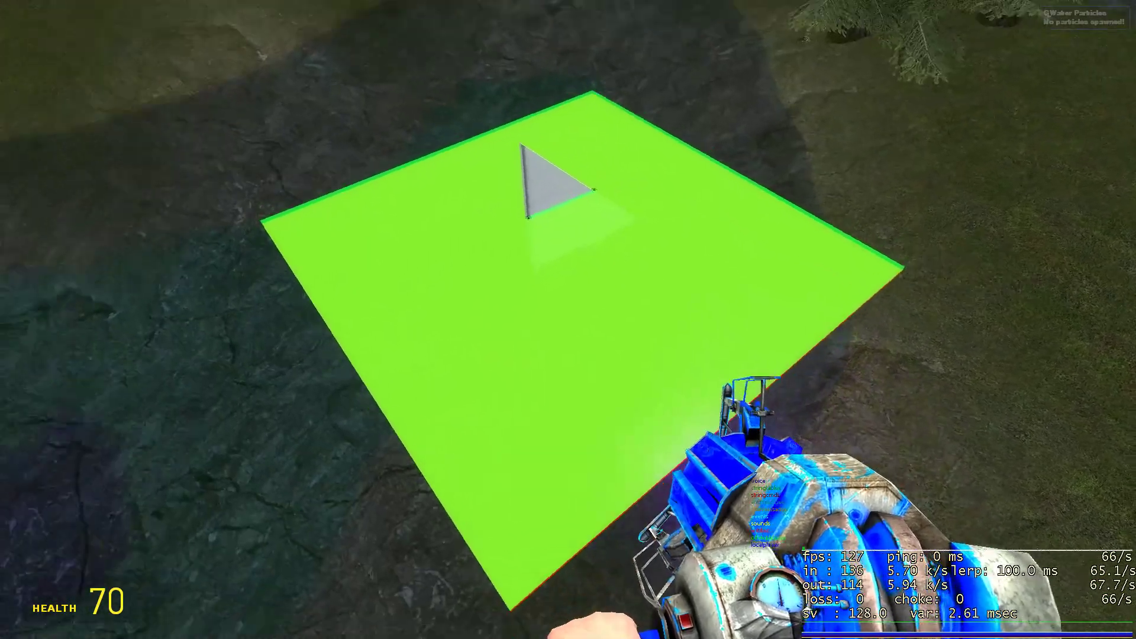
pyautogui.moveTo(569, 320); pyautogui.dragTo(569, 320)
# Strike the white pyramid piece with the crowbar and back away to view both pieces.
pyautogui.scroll(1, 568, 320)
pyautogui.press('w')
pyautogui.press('6')
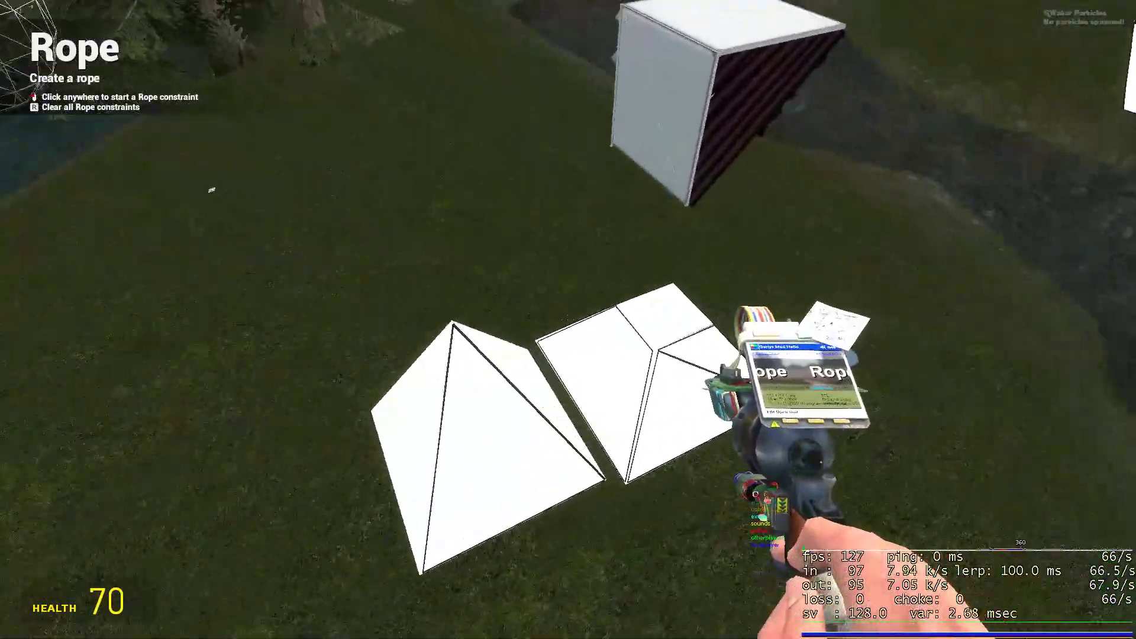
pyautogui.press('1')
pyautogui.click(568, 319)
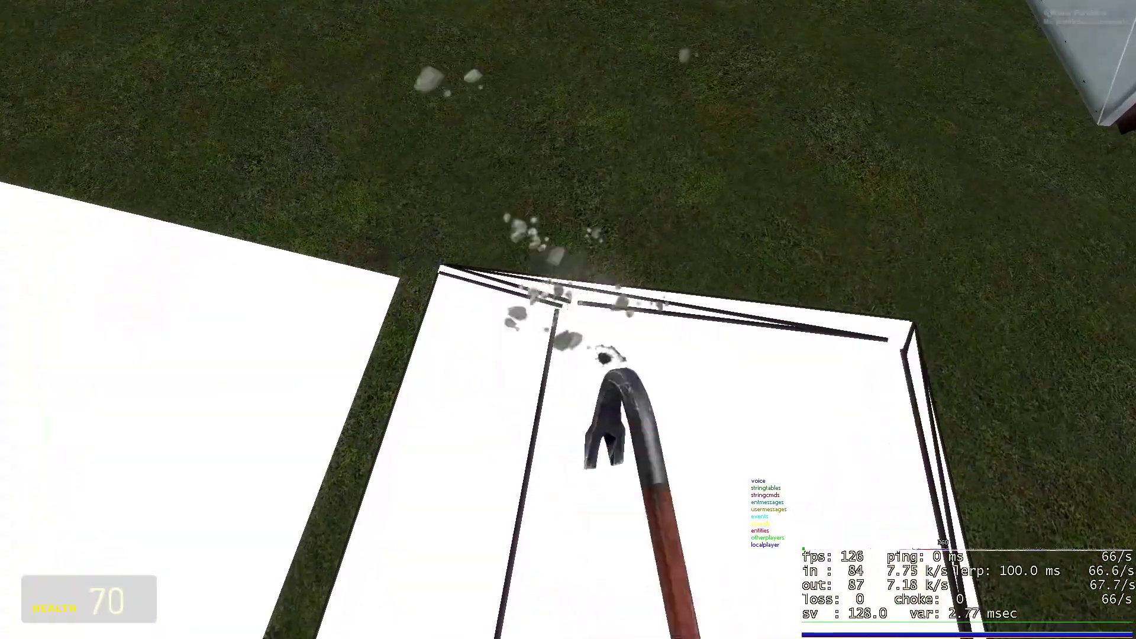
pyautogui.press('s')
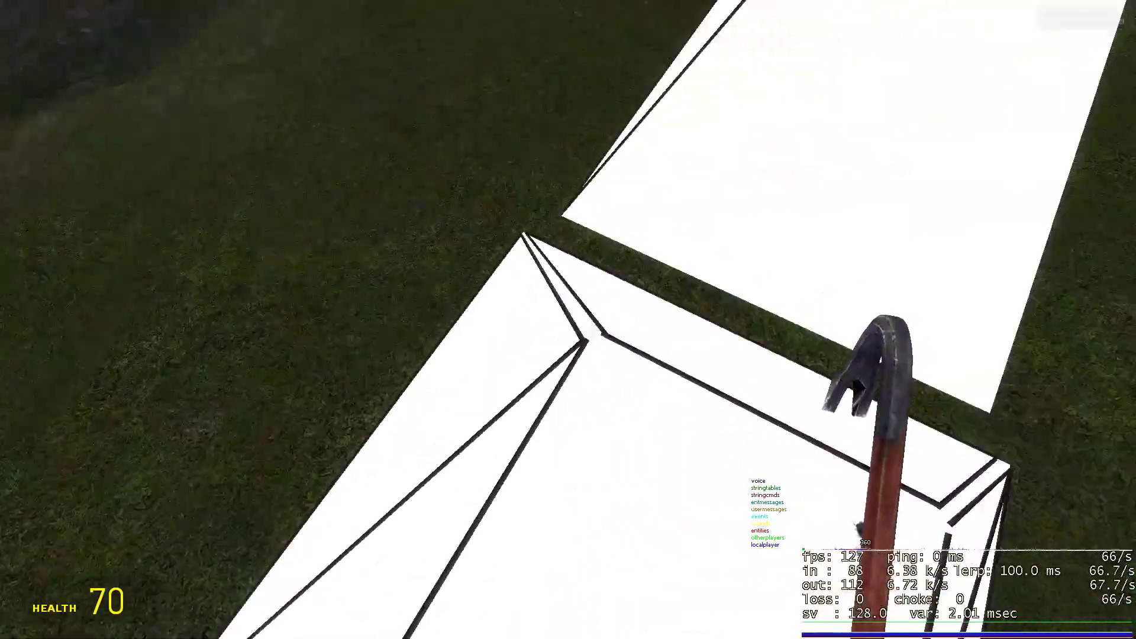
# Carry the small white triangle onto the green plate with the physics gun.
pyautogui.press('2')
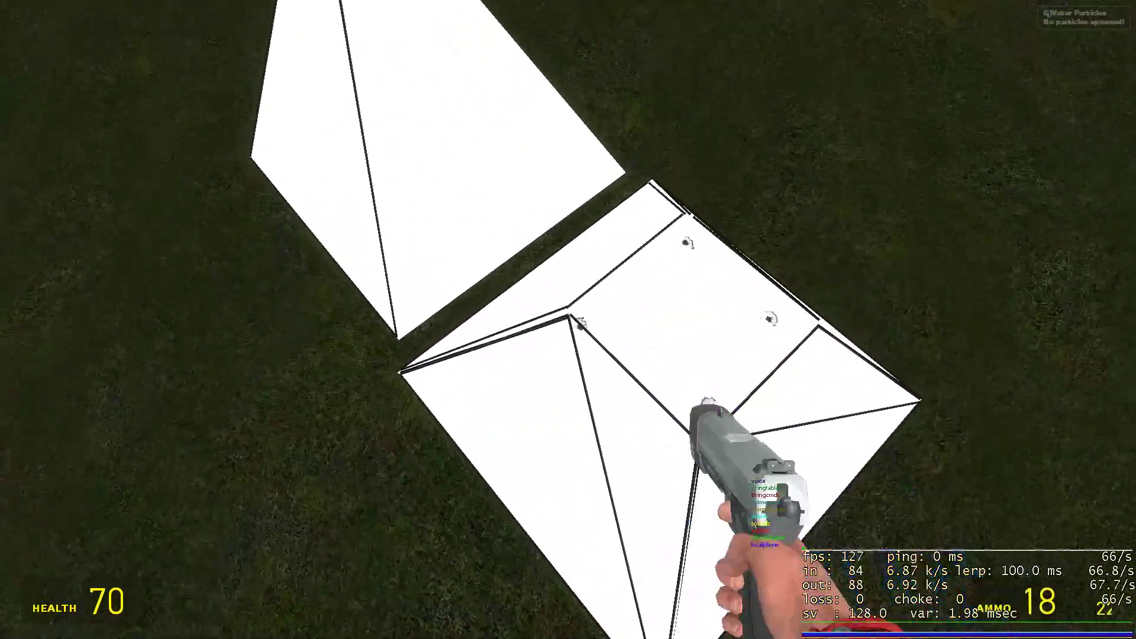
pyautogui.press('w')
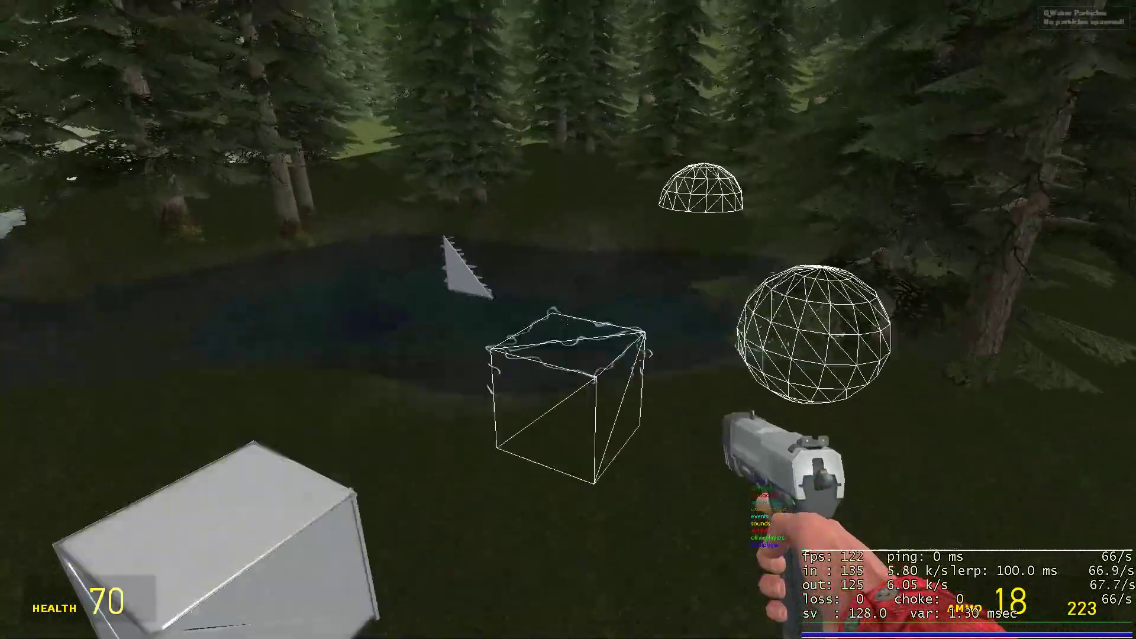
pyautogui.scroll(2, 569, 319)
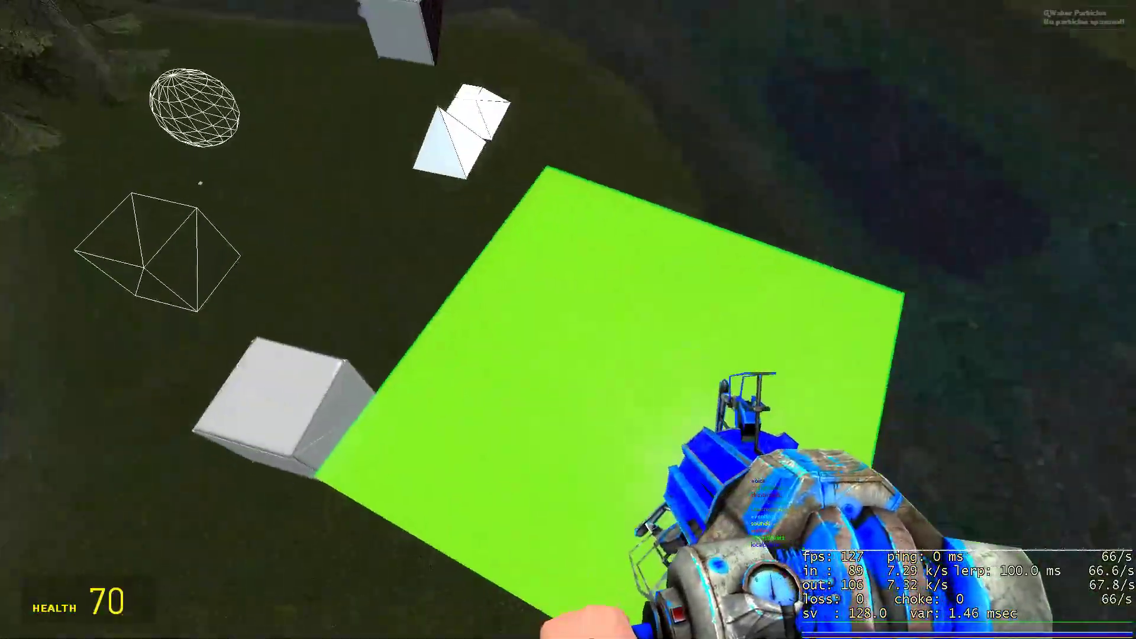
pyautogui.moveTo(568, 319); pyautogui.dragTo(568, 320)
# Hit the triangle on the plate with the crowbar, then shift the green plate with the physics gun.
pyautogui.scroll(1, 568, 320)
pyautogui.press('w')
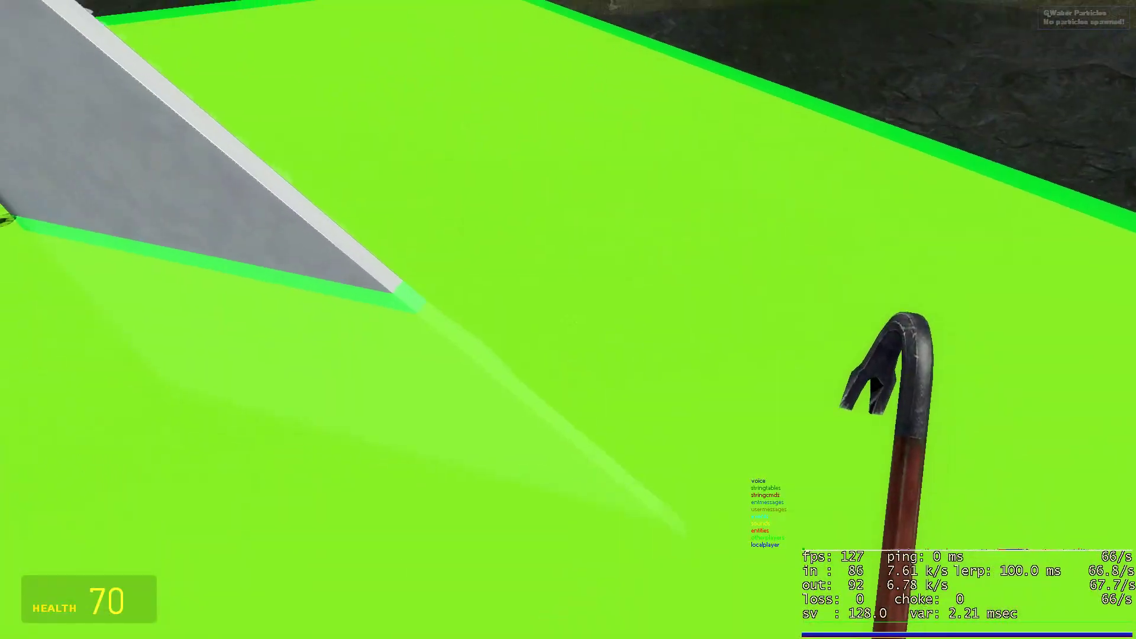
pyautogui.click(568, 320)
pyautogui.scroll(-1, 568, 319)
pyautogui.press('s')
pyautogui.moveTo(568, 320); pyautogui.dragTo(568, 320)
pyautogui.press('s')
# Approach the white hexagon and finish a rope at its top corner.
pyautogui.scroll(1, 569, 320)
pyautogui.press('w')
pyautogui.scroll(1, 568, 320)
pyautogui.scroll(-1, 568, 320)
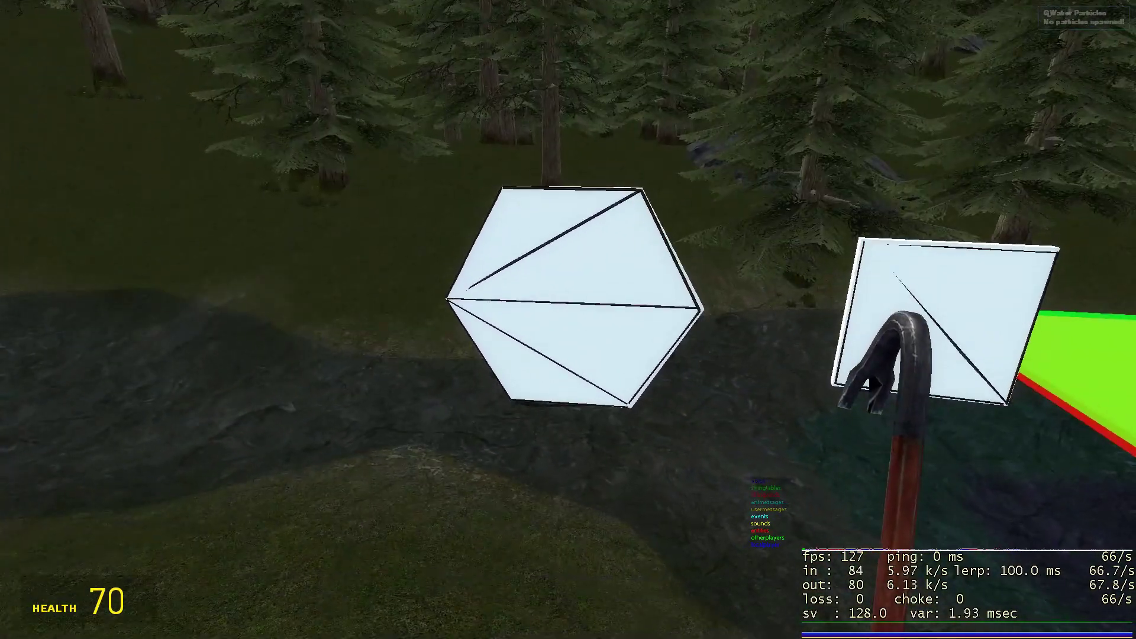
pyautogui.press('w')
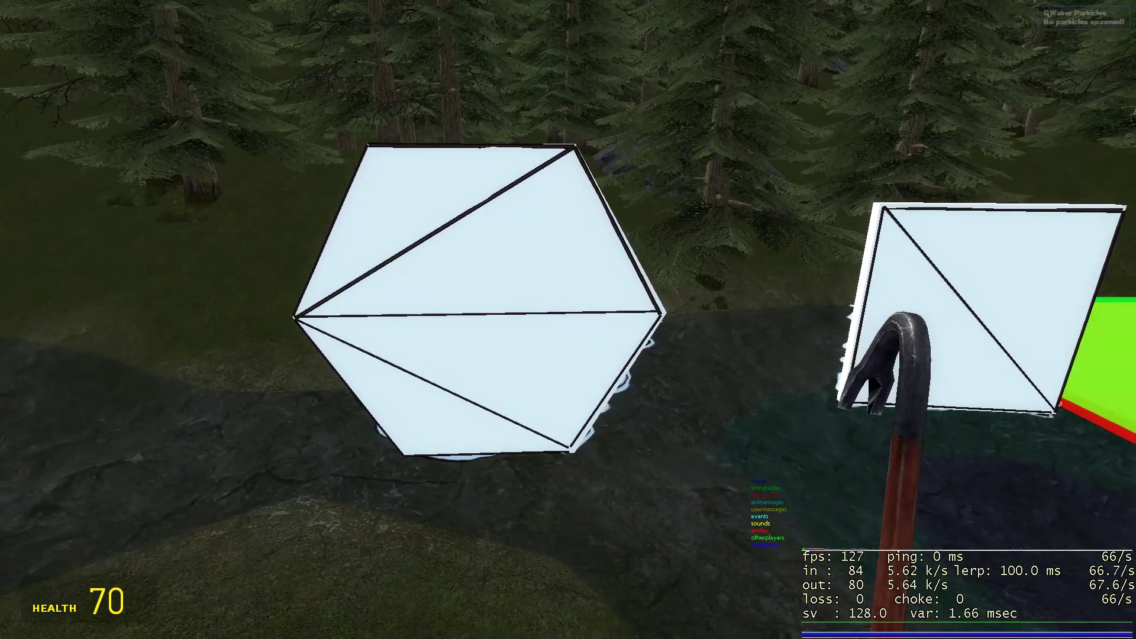
pyautogui.press('2')
pyautogui.press('w')
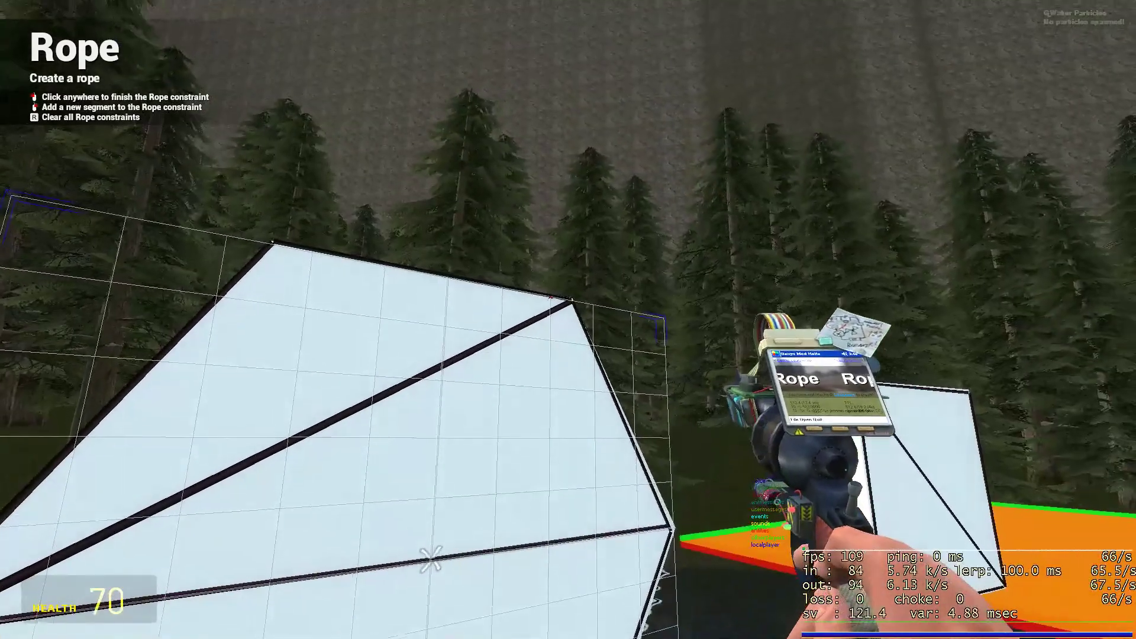
pyautogui.click(569, 321)
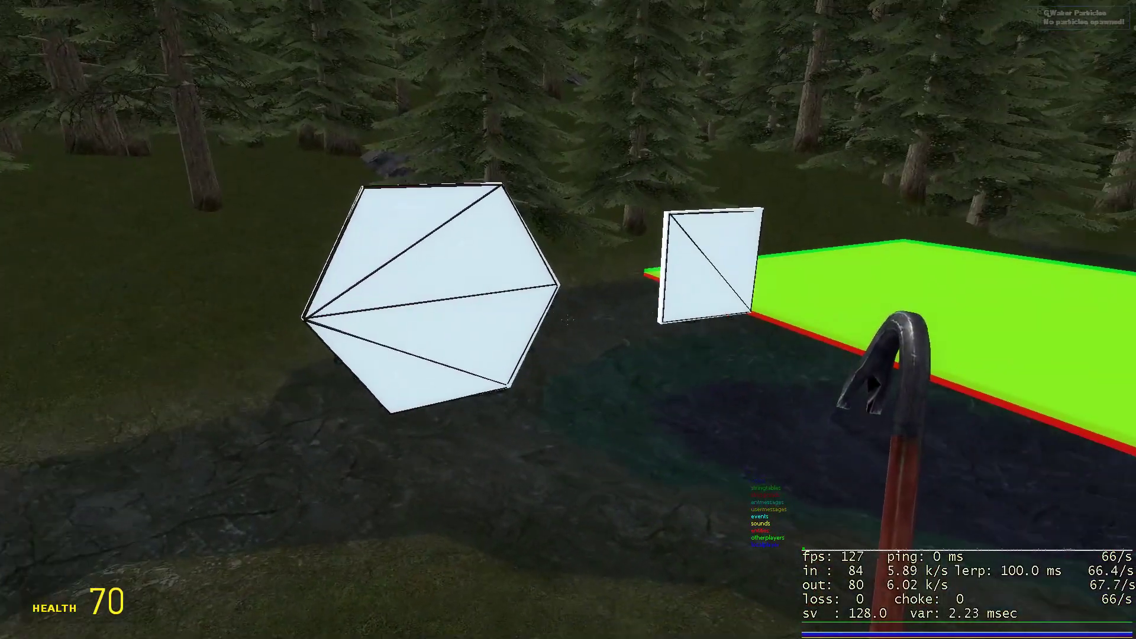
# Toggle the spawn menu, then drop the thin white slab onto the sliced pyramid's cut top.
pyautogui.press('q')
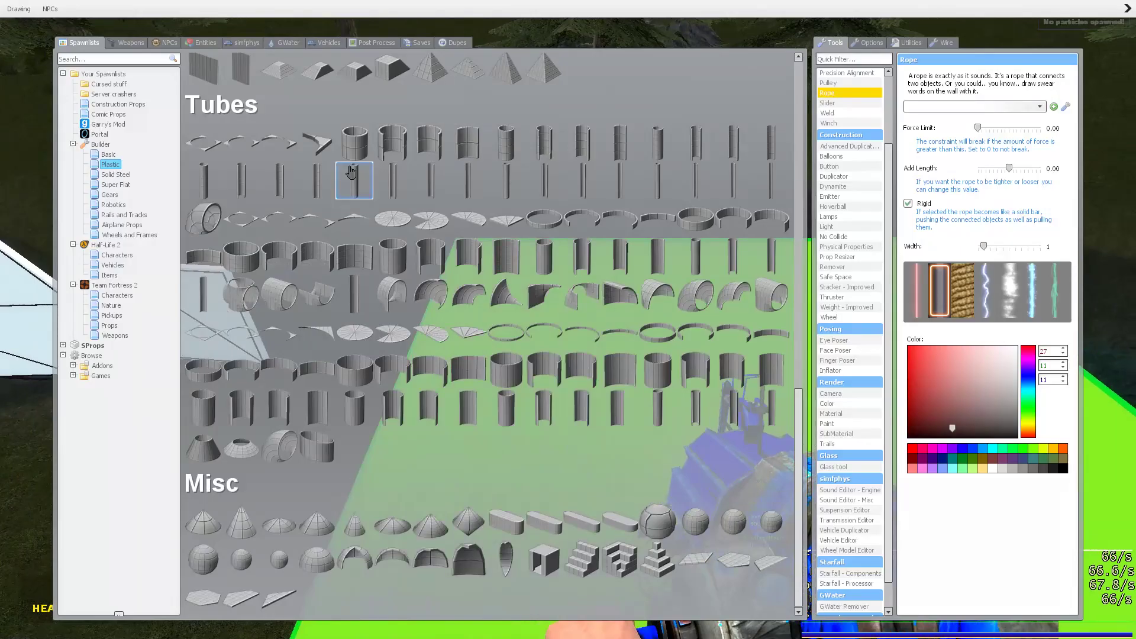
pyautogui.press('q')
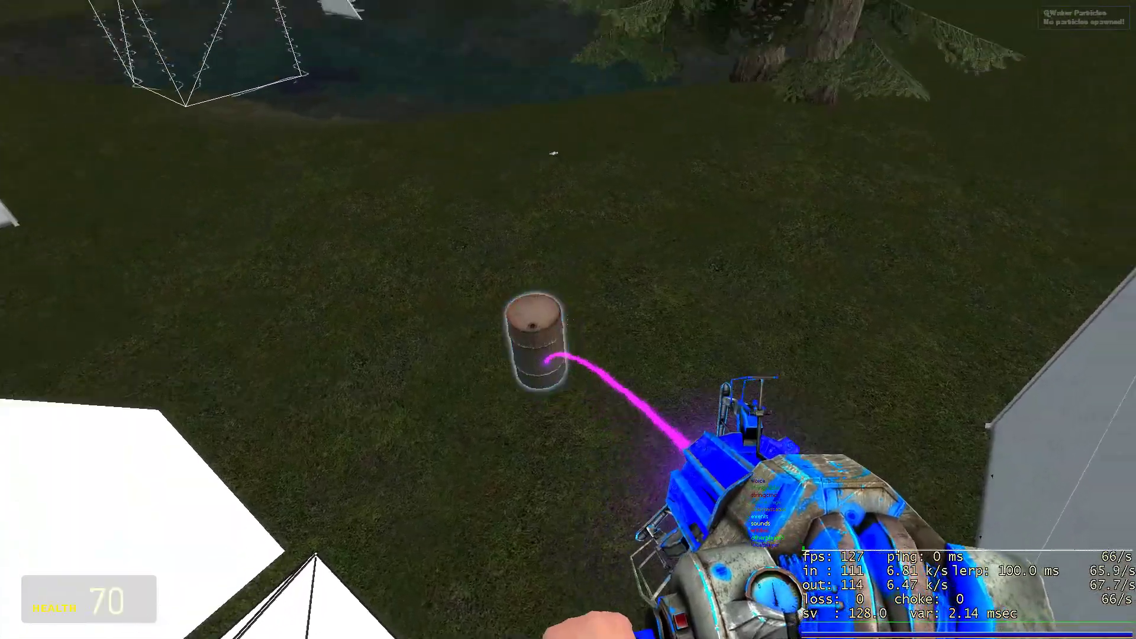
pyautogui.press('q')
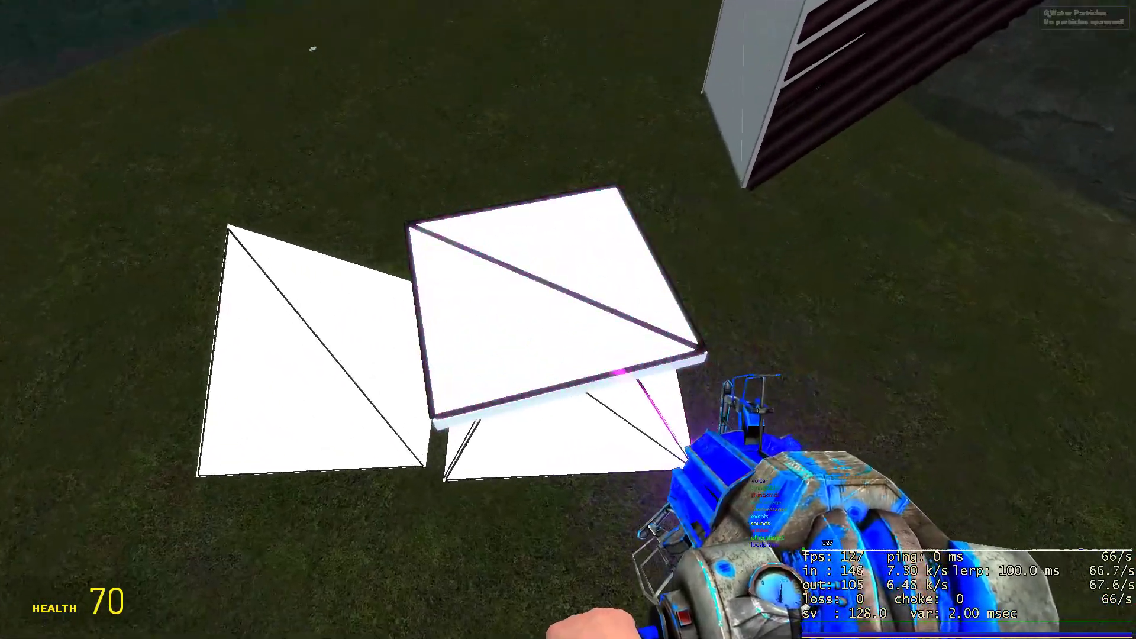
pyautogui.moveTo(568, 321); pyautogui.dragTo(569, 321)
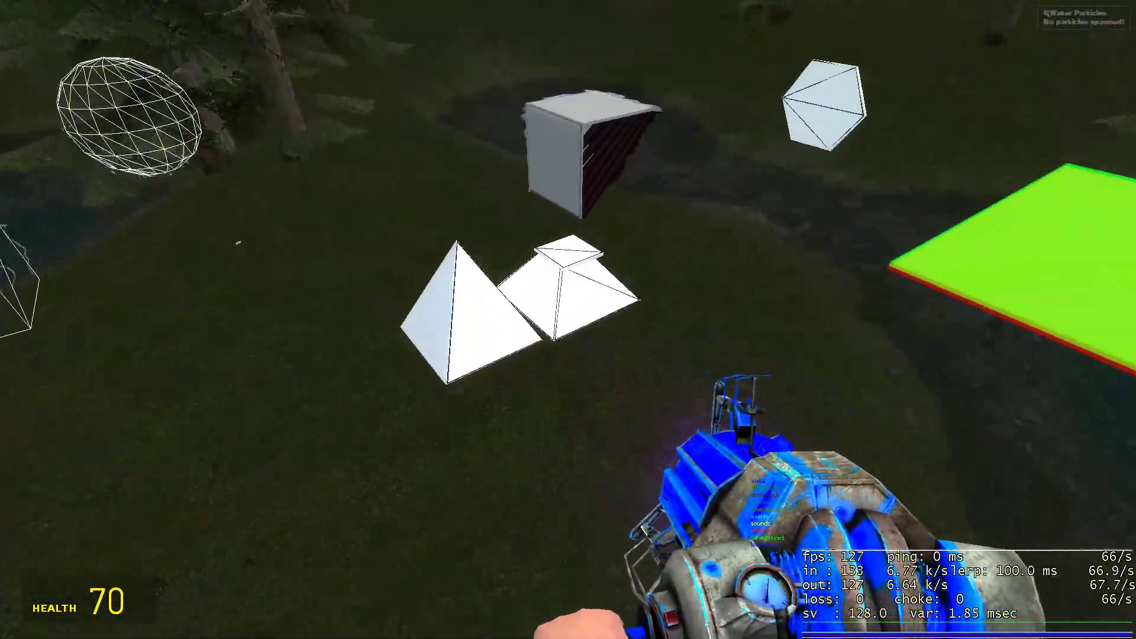
# Select the Rope tool from the spawn menu and start a rope on the large white prop.
pyautogui.moveTo(569, 319); pyautogui.dragTo(568, 319)
pyautogui.press('6')
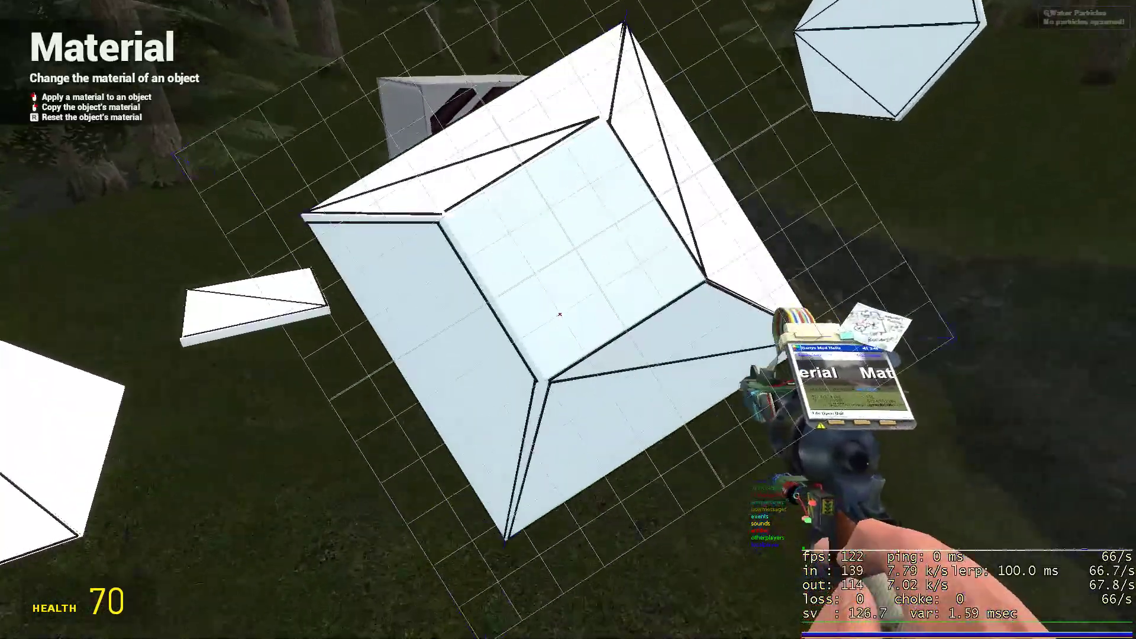
pyautogui.press('q')
pyautogui.click(828, 94)
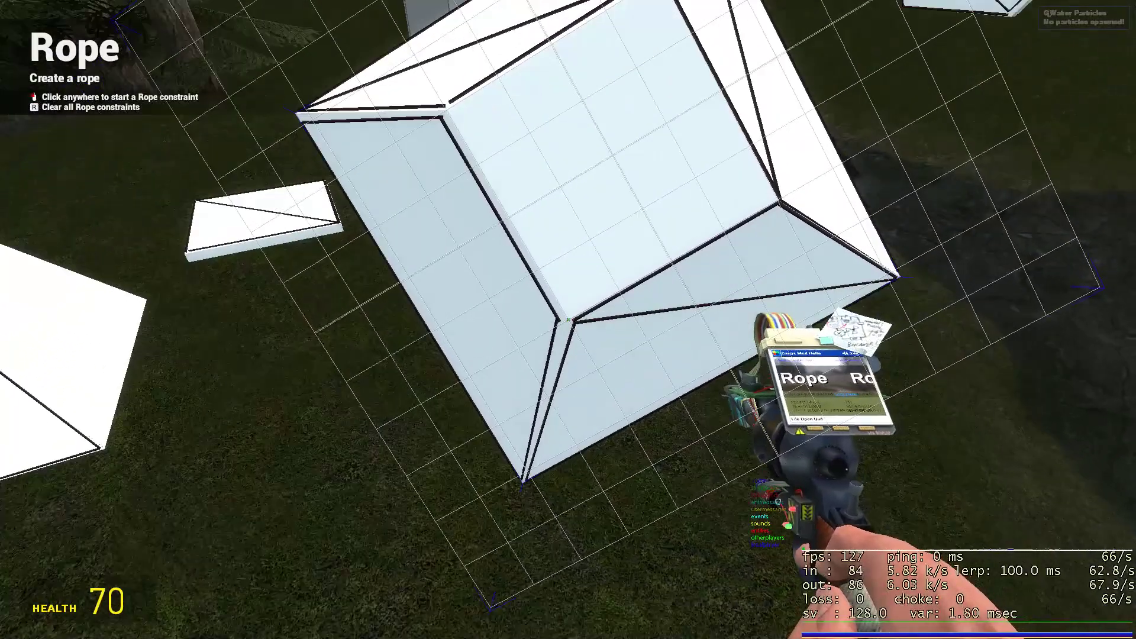
pyautogui.click(568, 320)
# Undo the unfinished rope and grab the green plate to reposition it.
pyautogui.press('1')
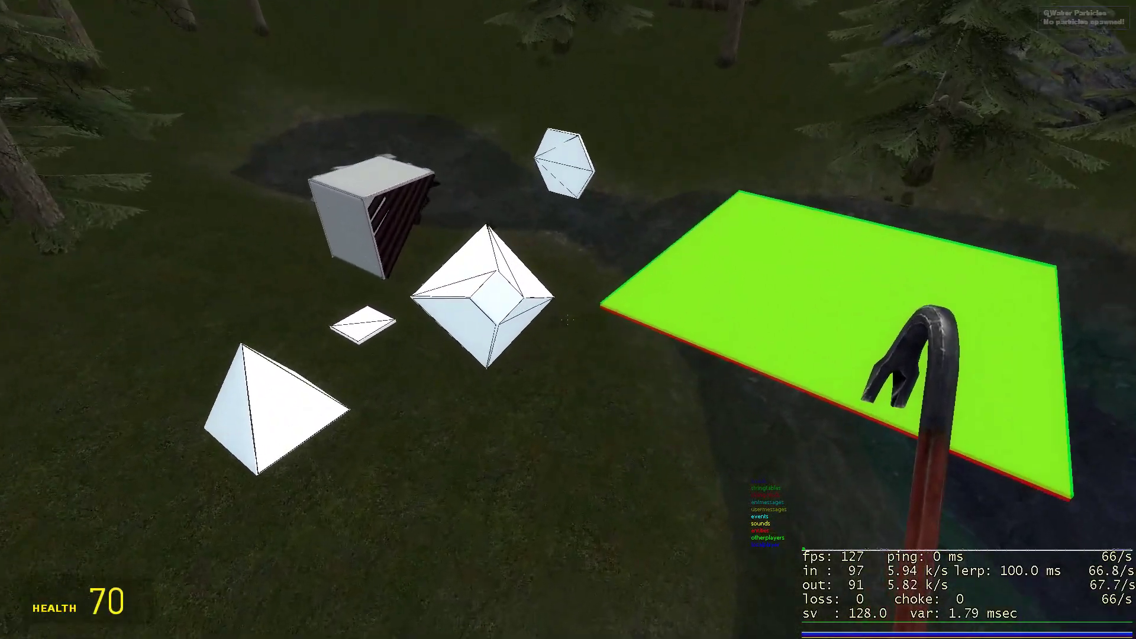
pyautogui.press('6')
pyautogui.press('z')
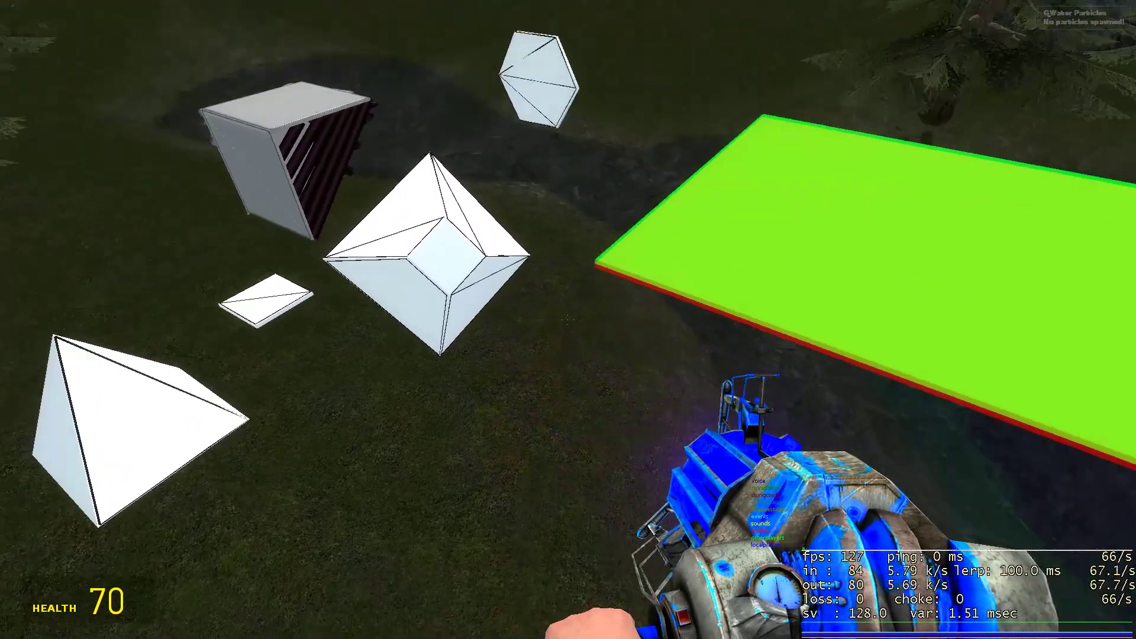
pyautogui.moveTo(568, 319); pyautogui.dragTo(569, 319)
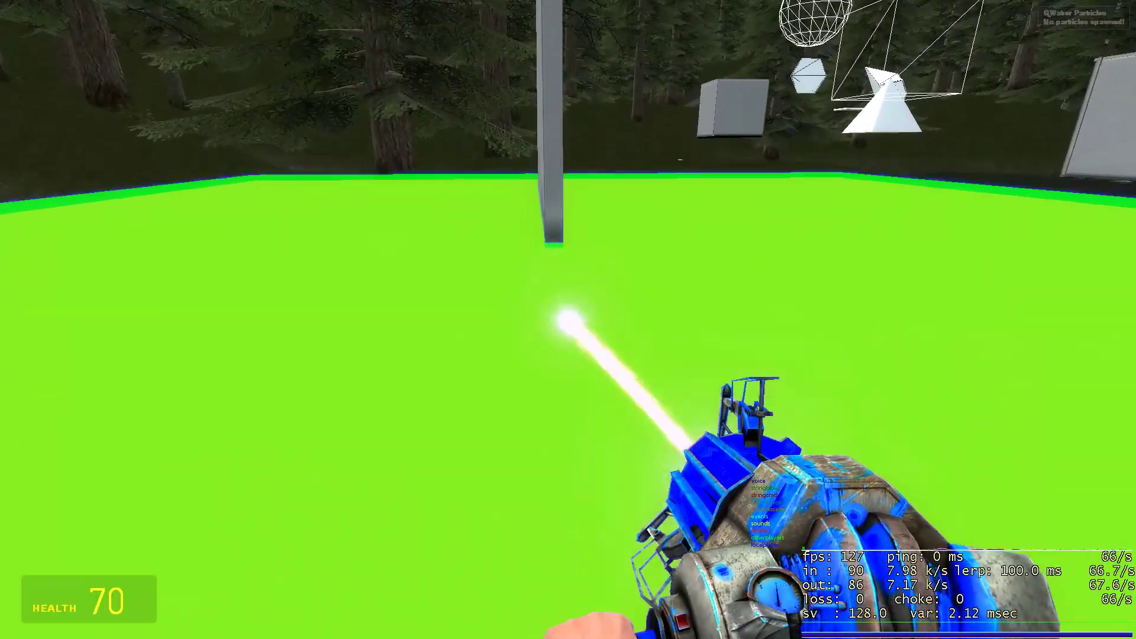
pyautogui.press('1')
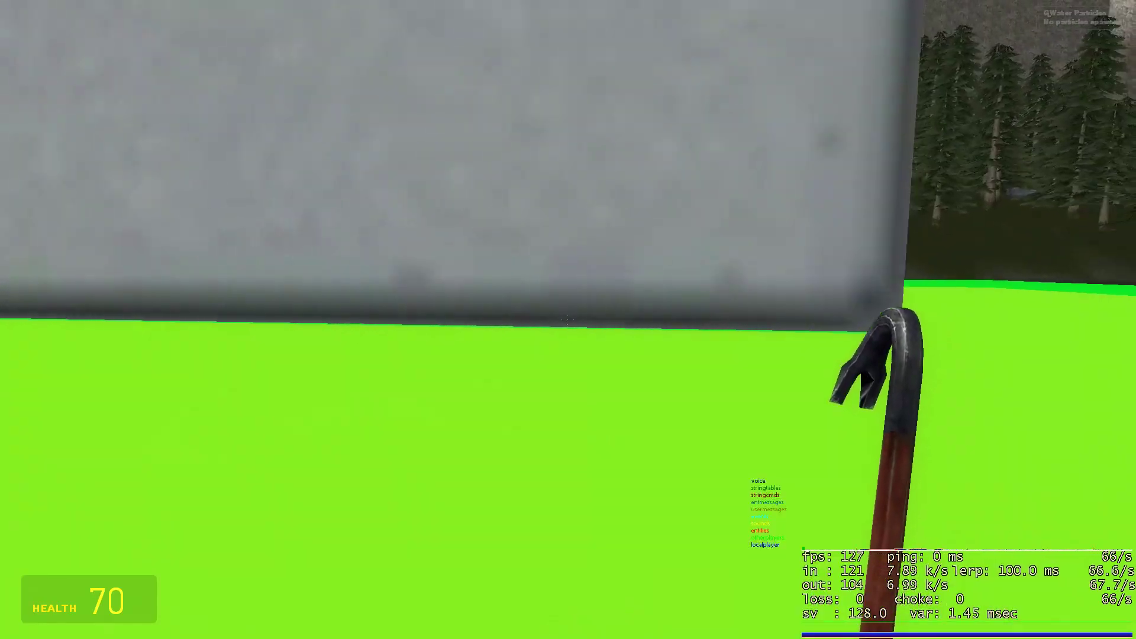
pyautogui.press('w')
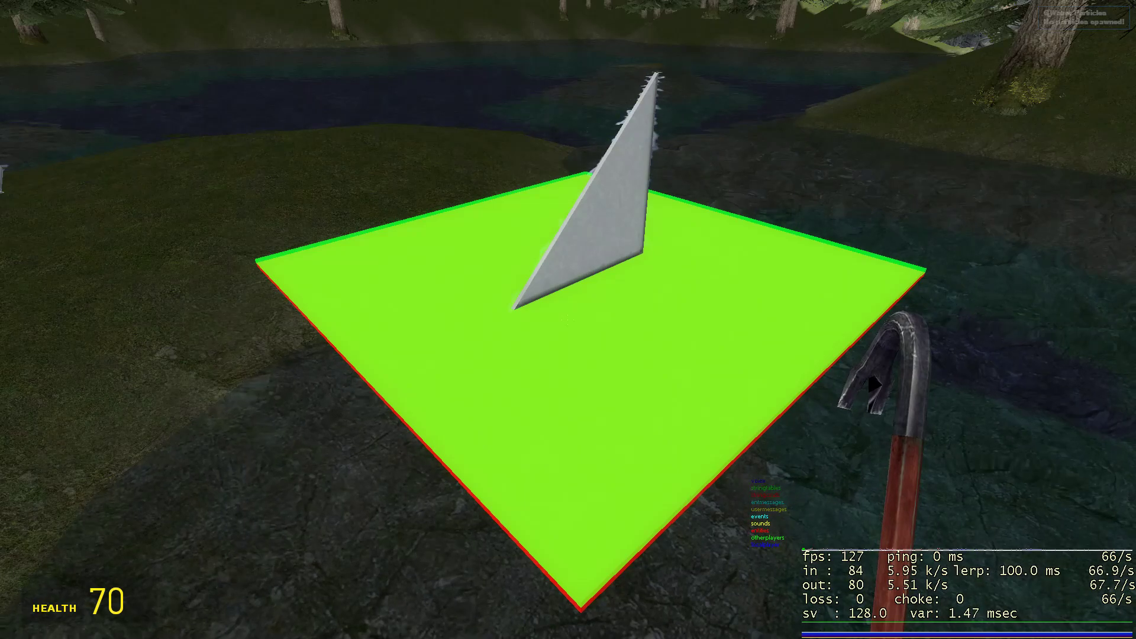
pyautogui.press('w')
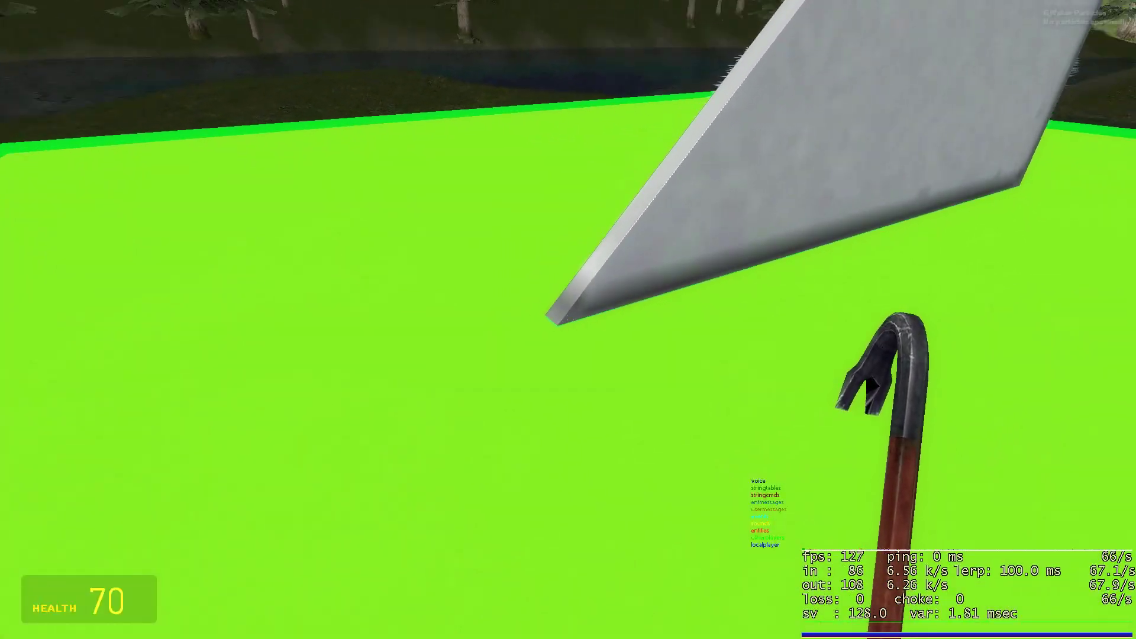
pyautogui.press('s')
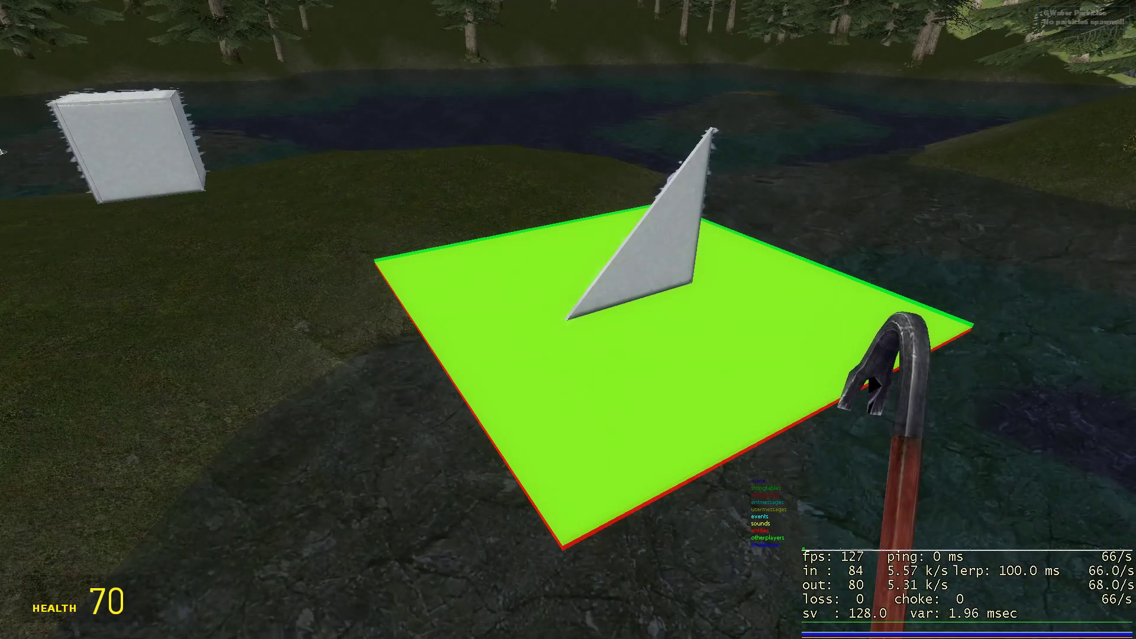
pyautogui.press('a')
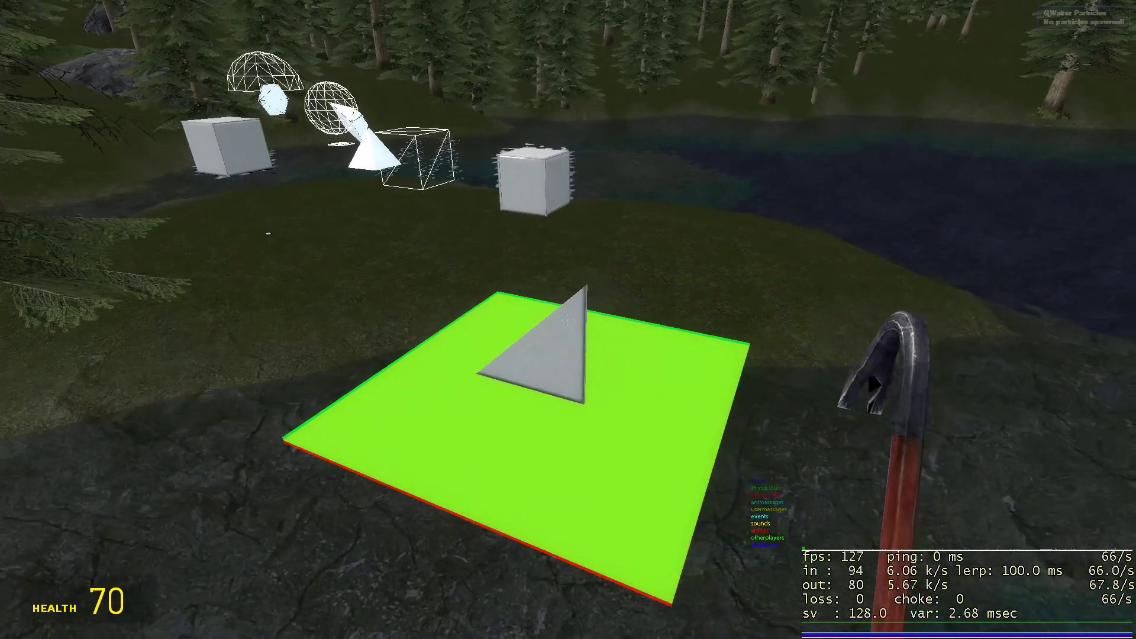
pyautogui.press('w')
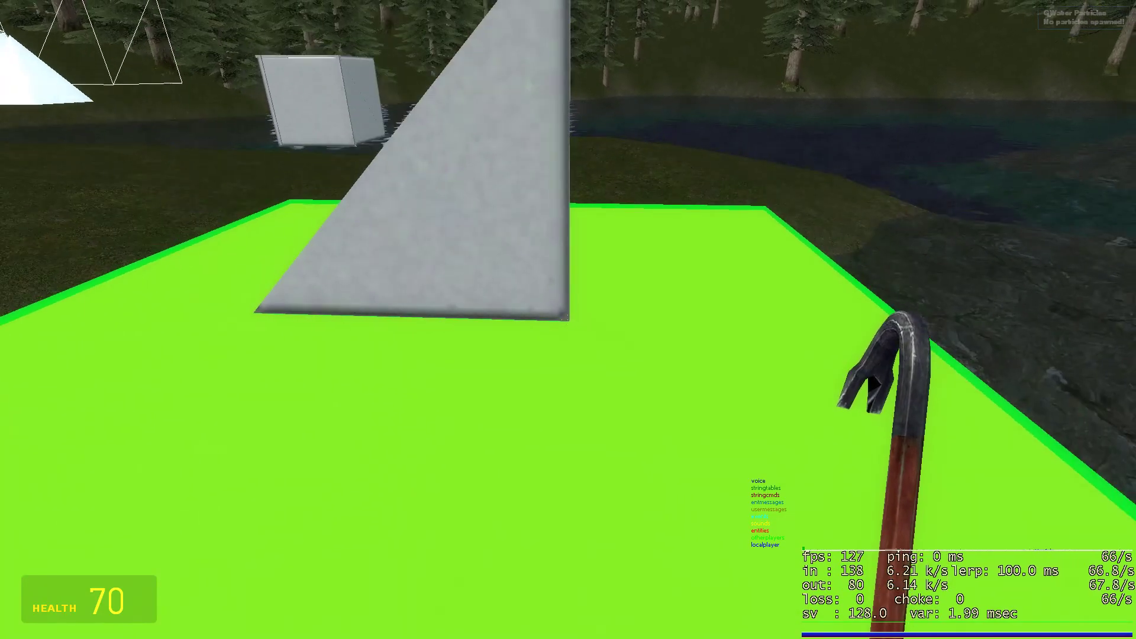
pyautogui.press('b')
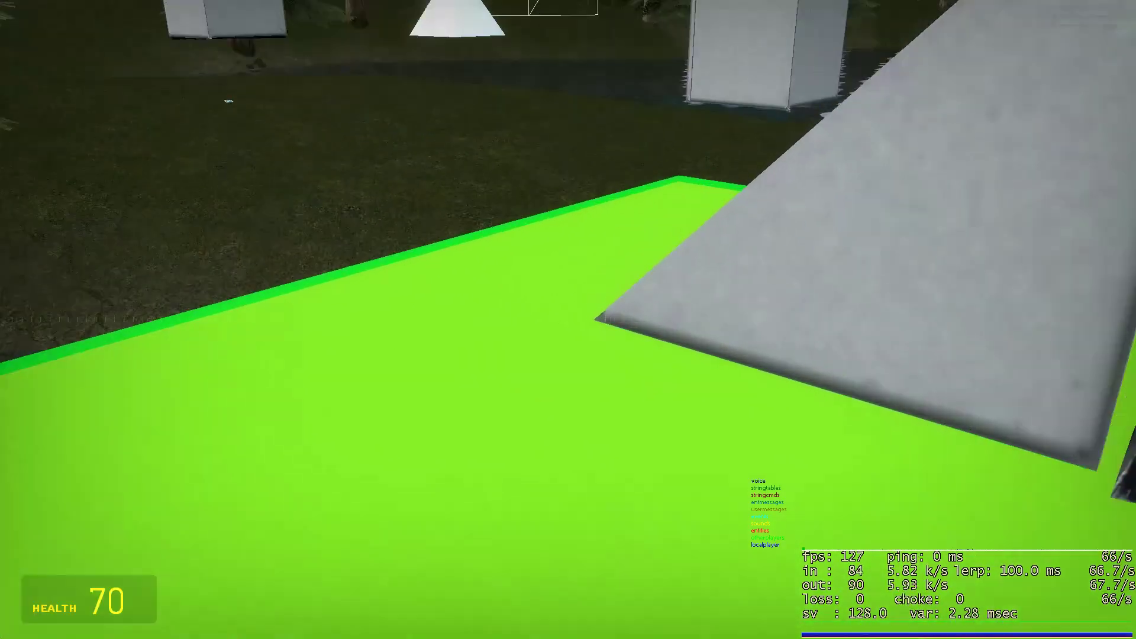
pyautogui.press('b')
pyautogui.press('b')
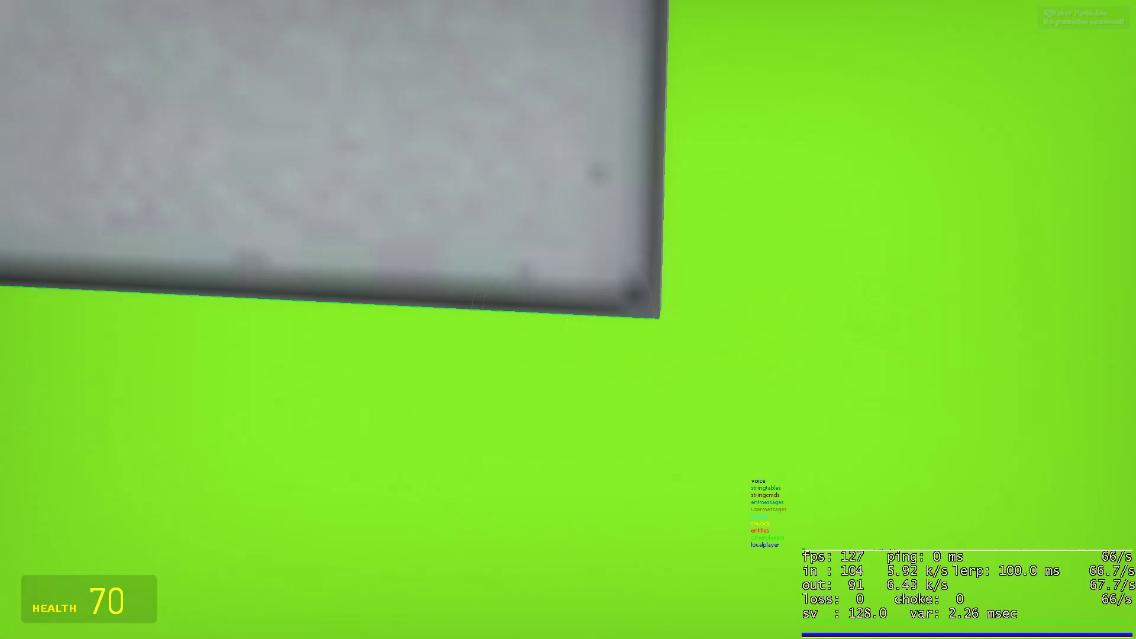
pyautogui.press('b')
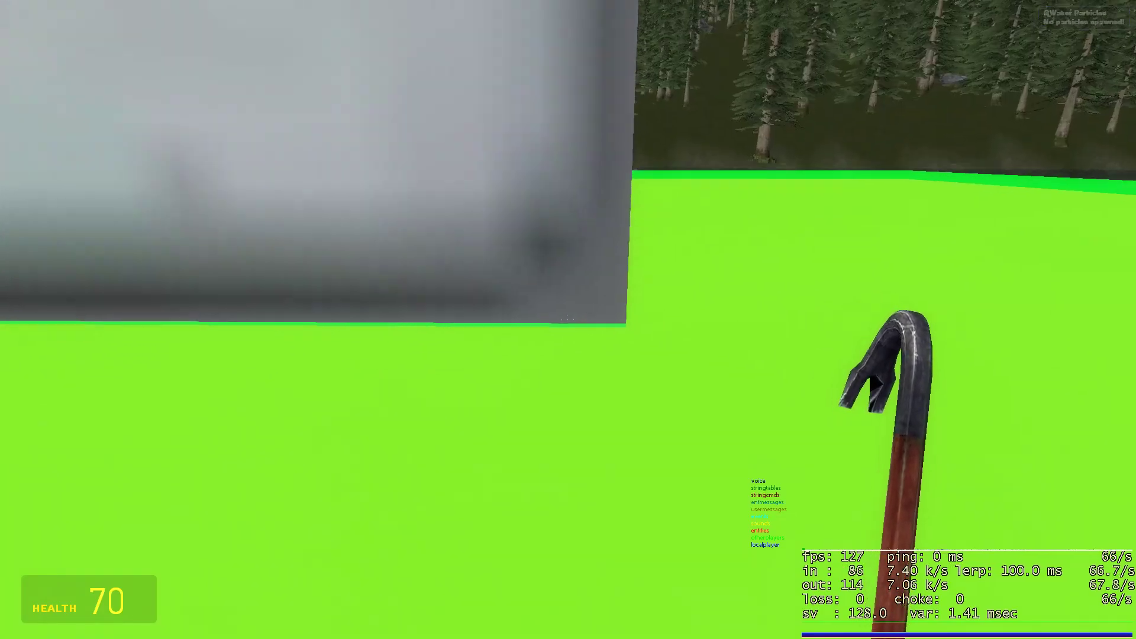
pyautogui.scroll(-2, 568, 320)
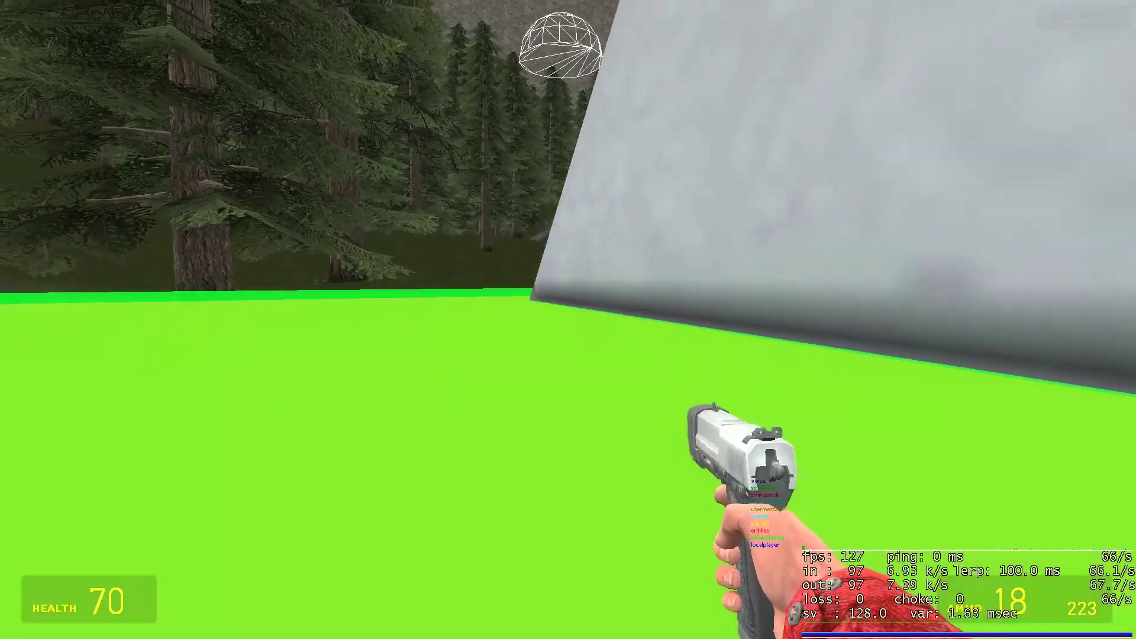
pyautogui.scroll(2, 569, 320)
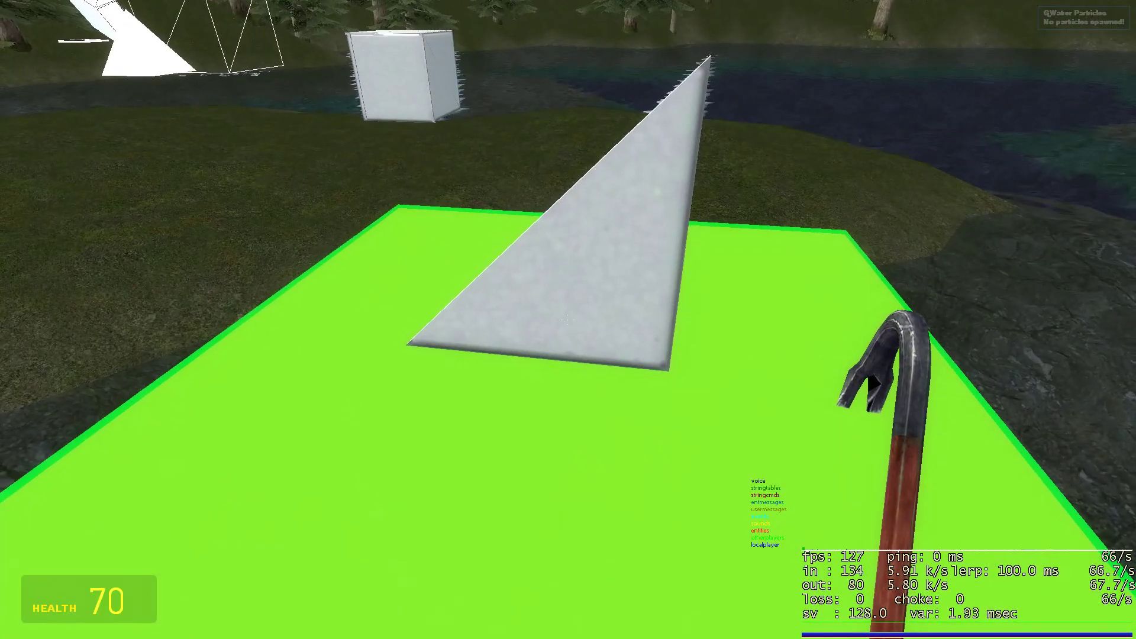
pyautogui.press('2')
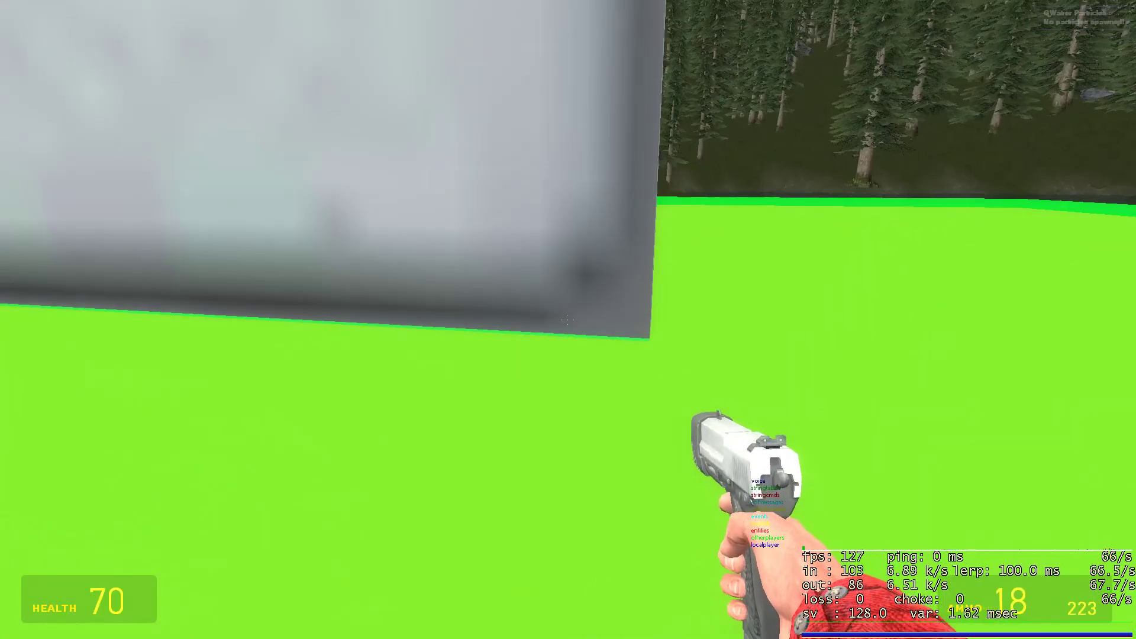
pyautogui.press('1')
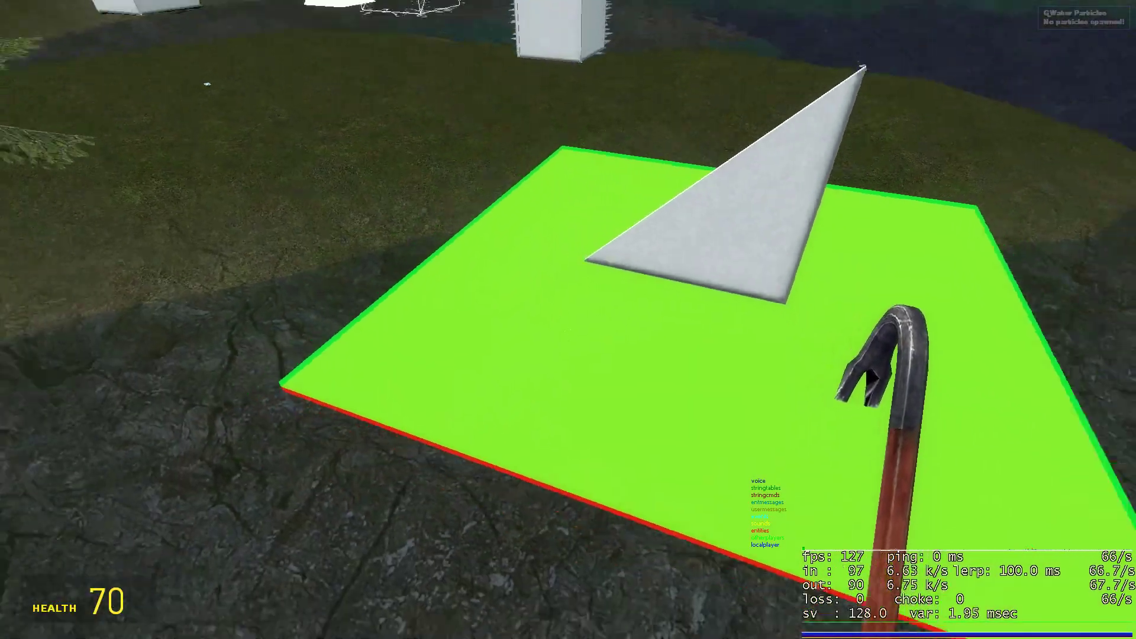
pyautogui.press('2')
pyautogui.press('1')
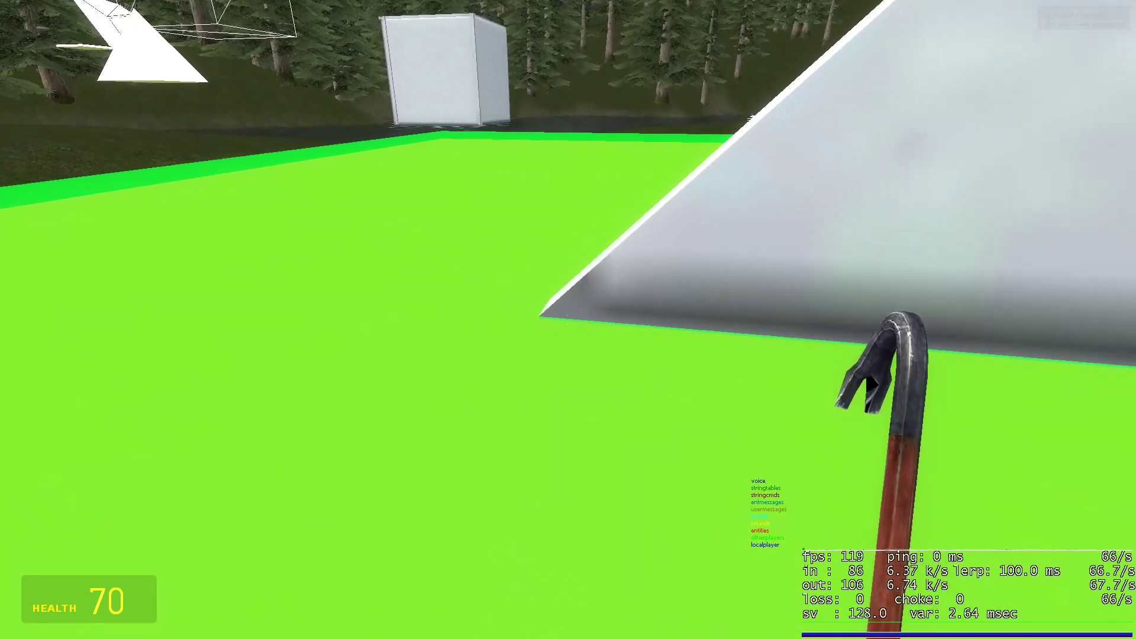
pyautogui.press('s')
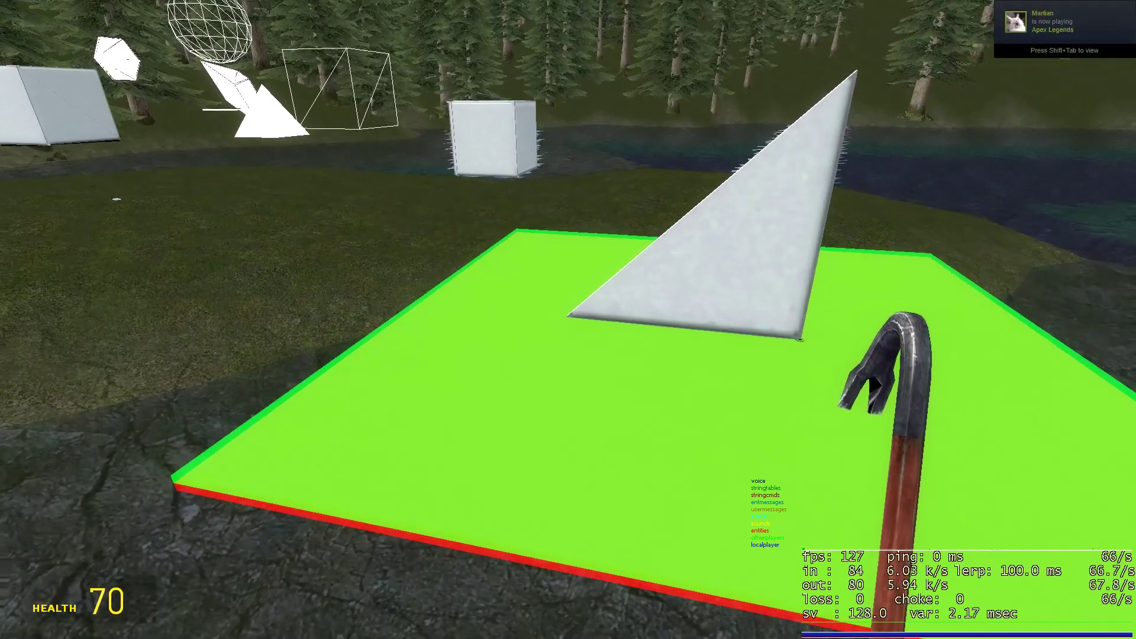
pyautogui.press('w')
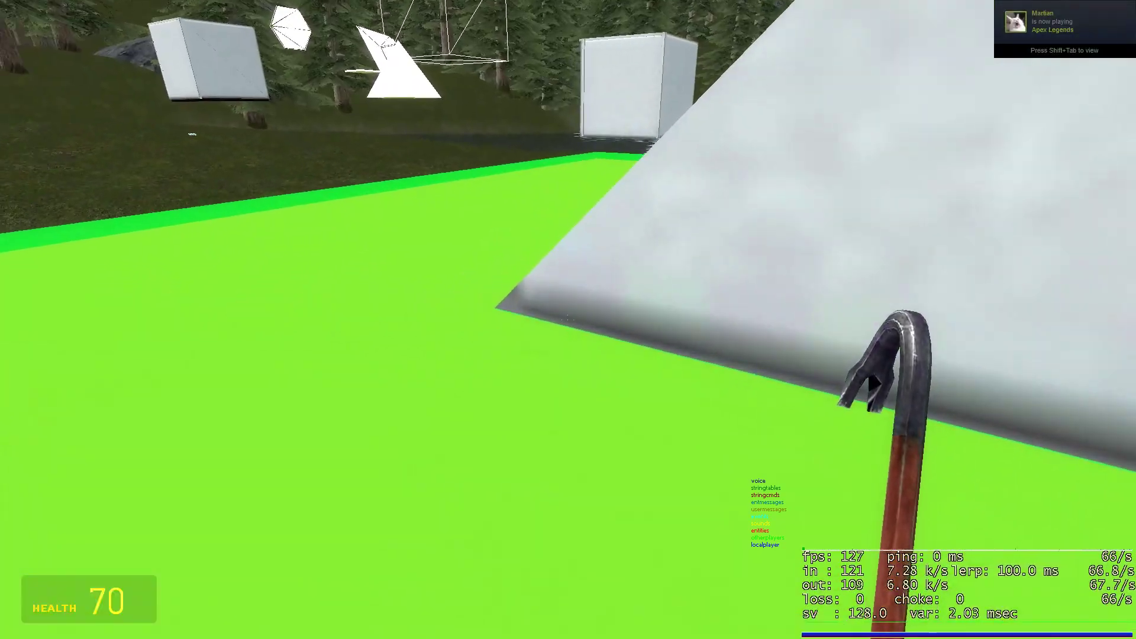
pyautogui.press('s')
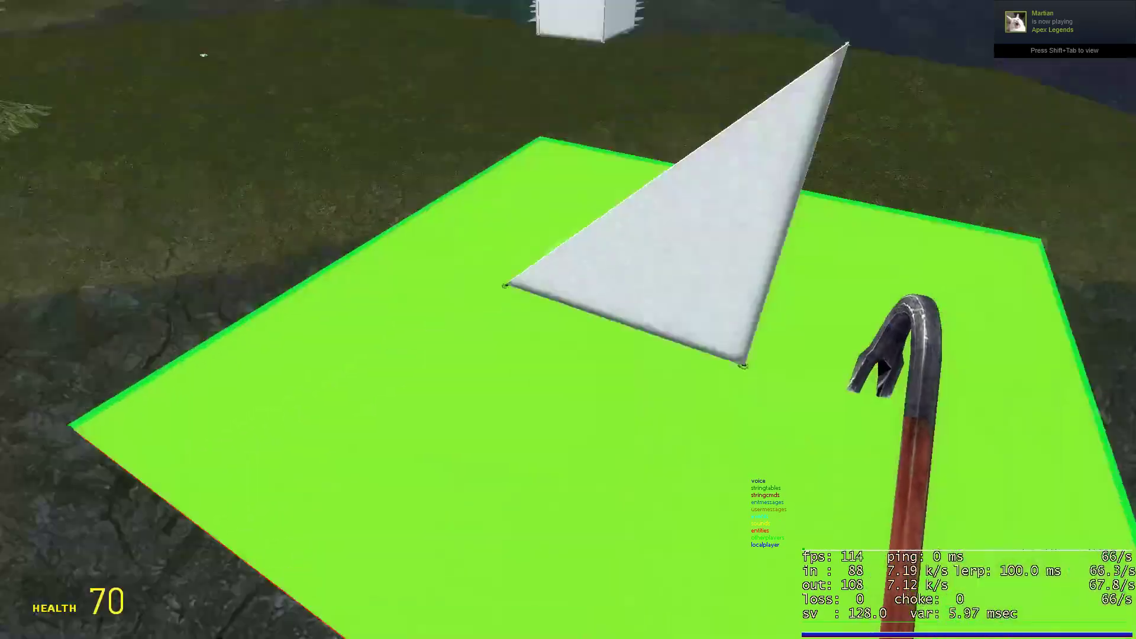
pyautogui.press('s')
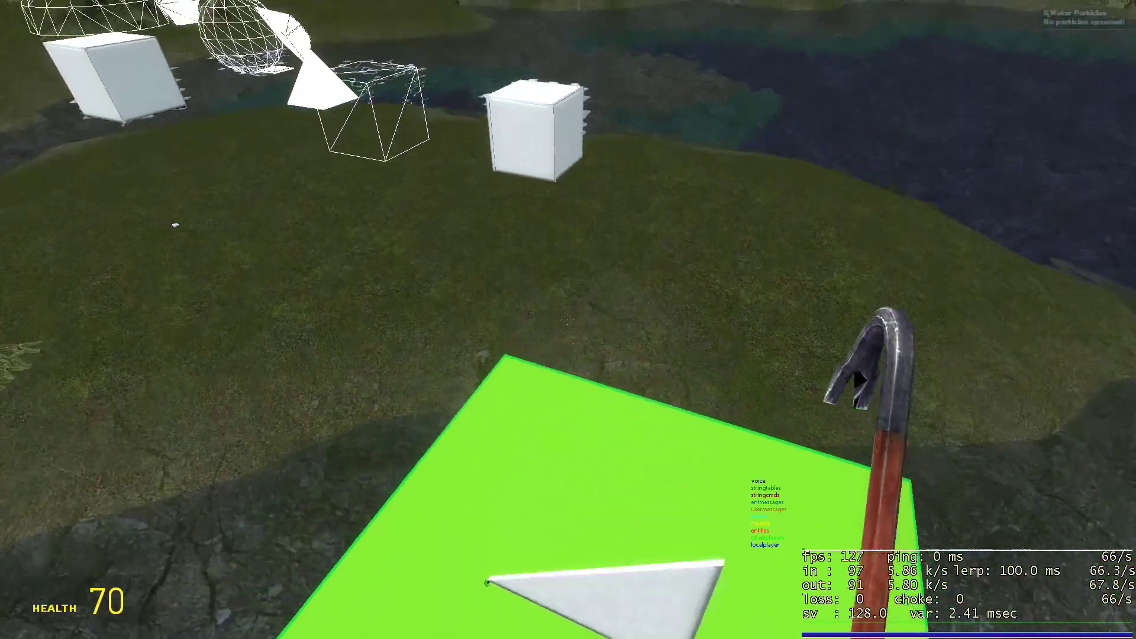
pyautogui.press('1')
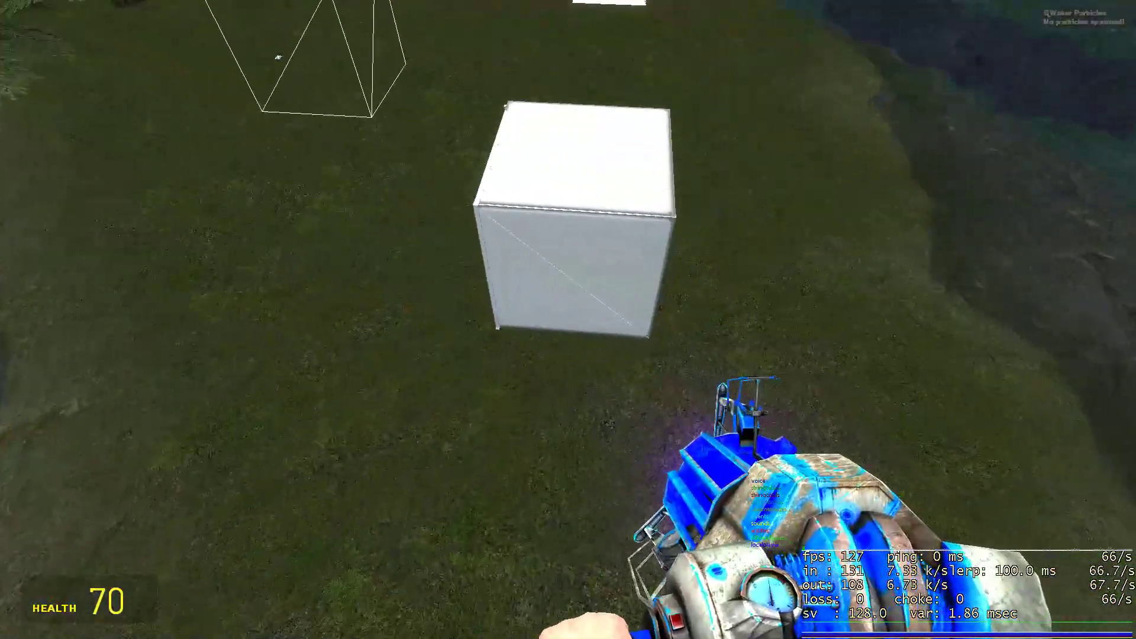
pyautogui.press('s')
pyautogui.moveTo(568, 319); pyautogui.dragTo(568, 320)
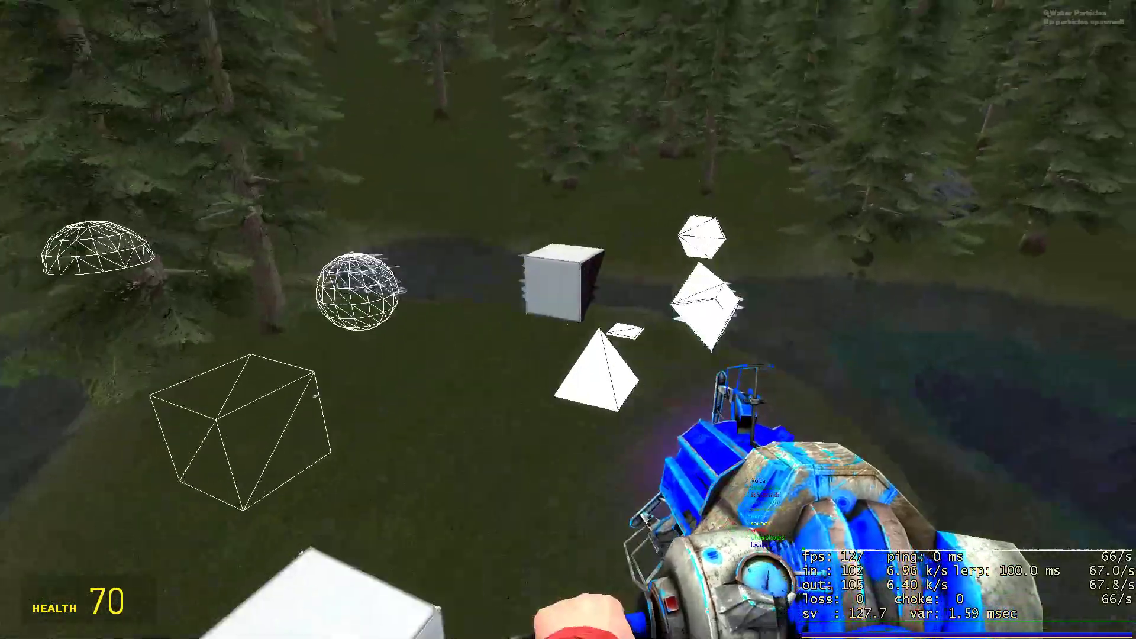
pyautogui.press('w')
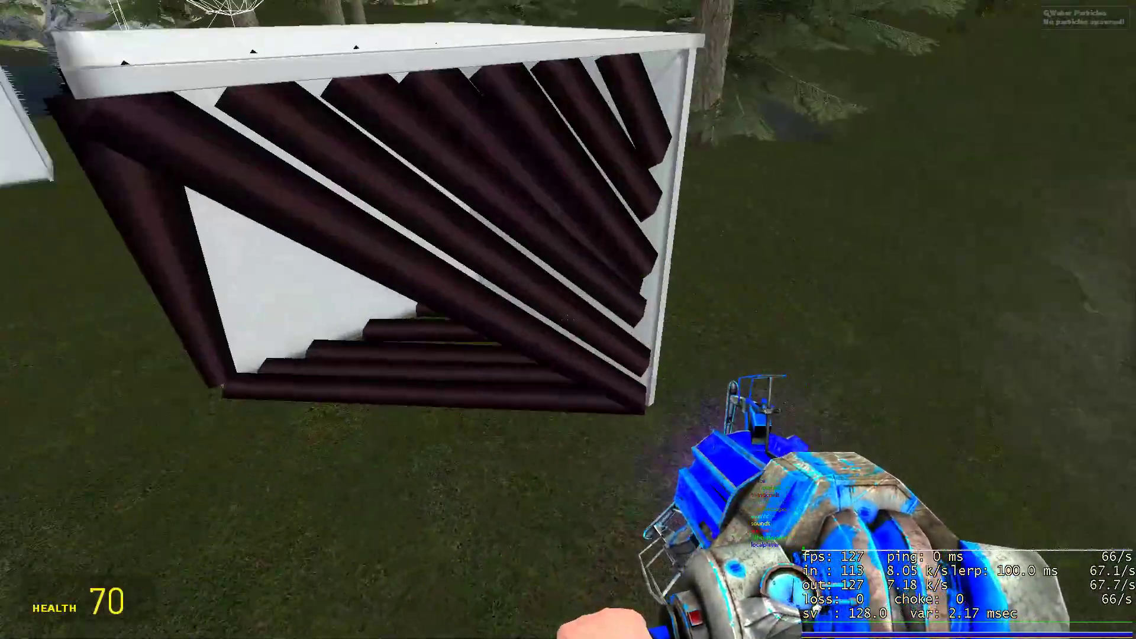
pyautogui.press('s')
pyautogui.press('1')
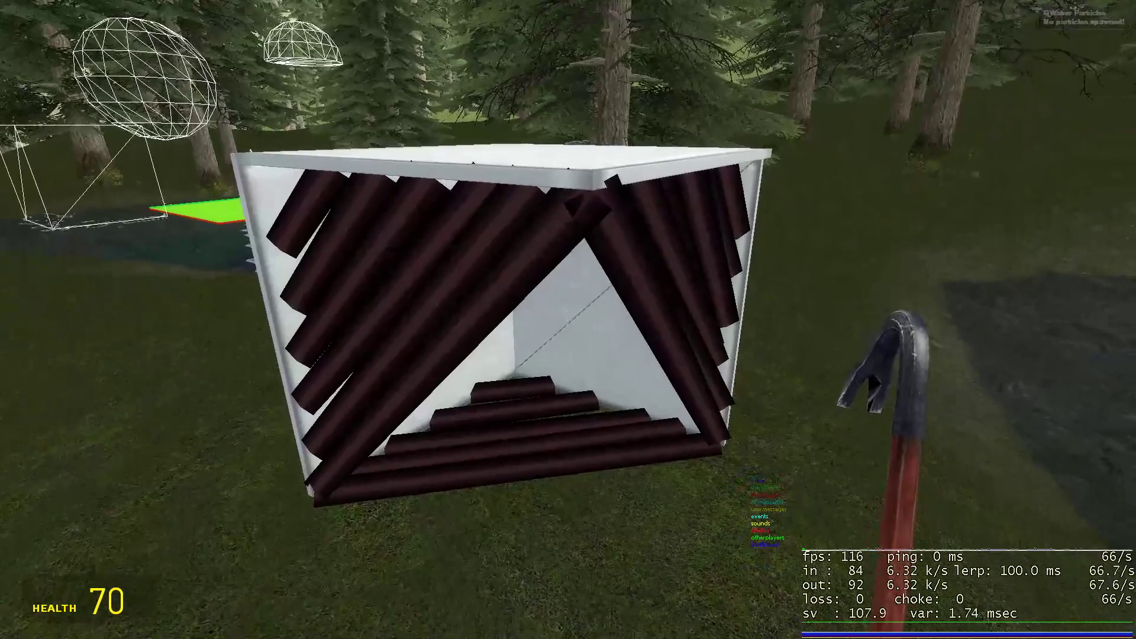
pyautogui.press('6')
pyautogui.press('1')
pyautogui.press('w')
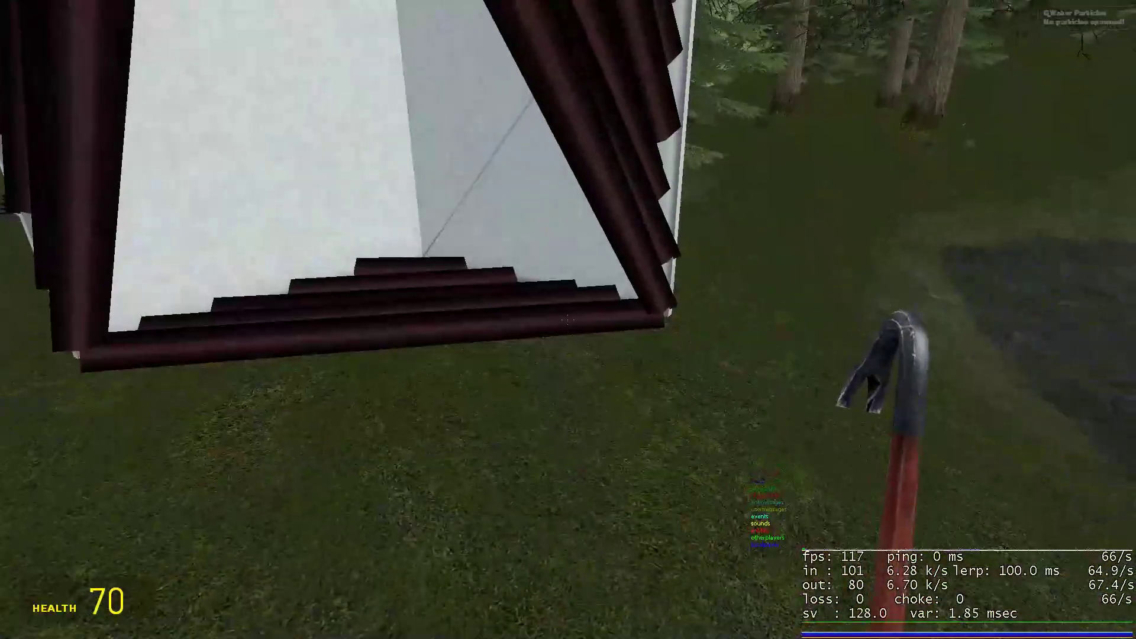
pyautogui.press('s')
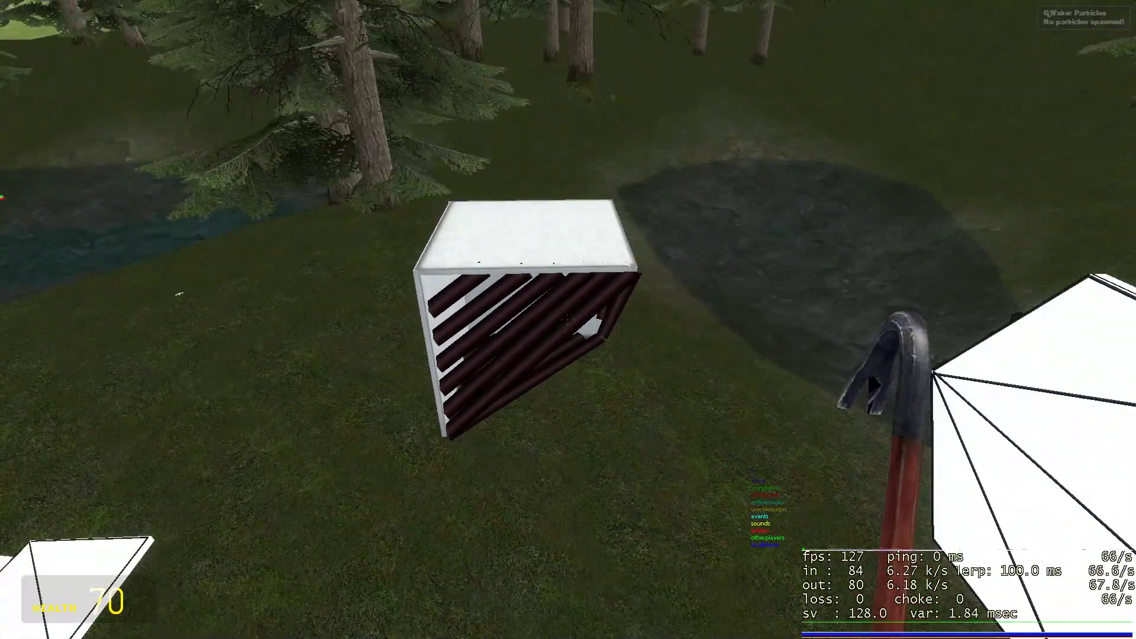
pyautogui.press('6')
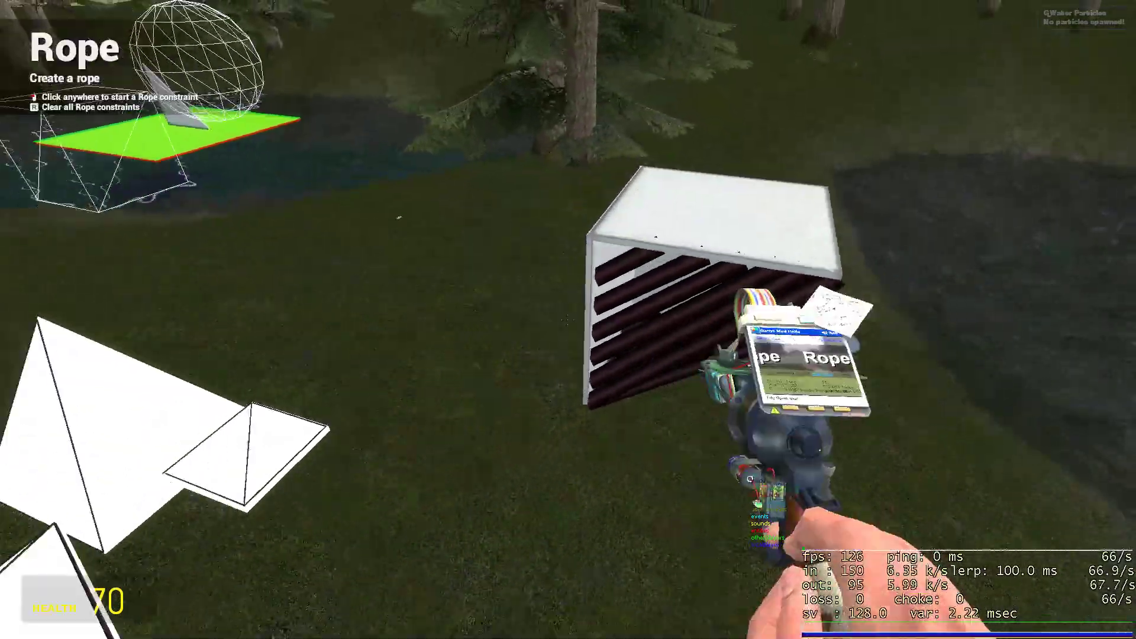
pyautogui.press('1')
pyautogui.press('1')
pyautogui.press('1')
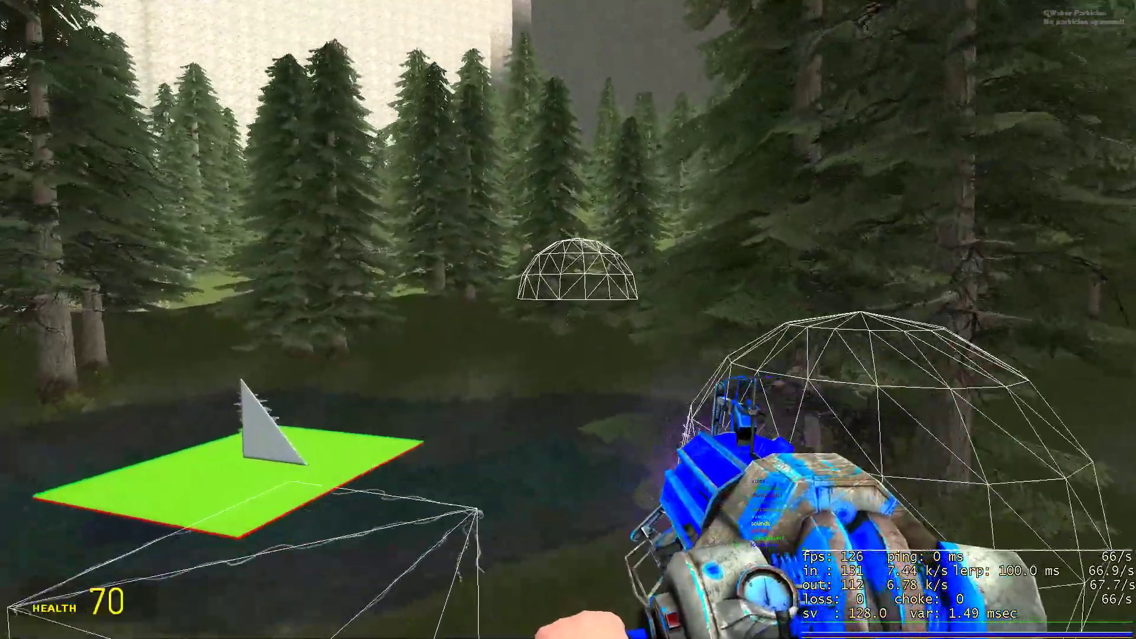
pyautogui.press('1')
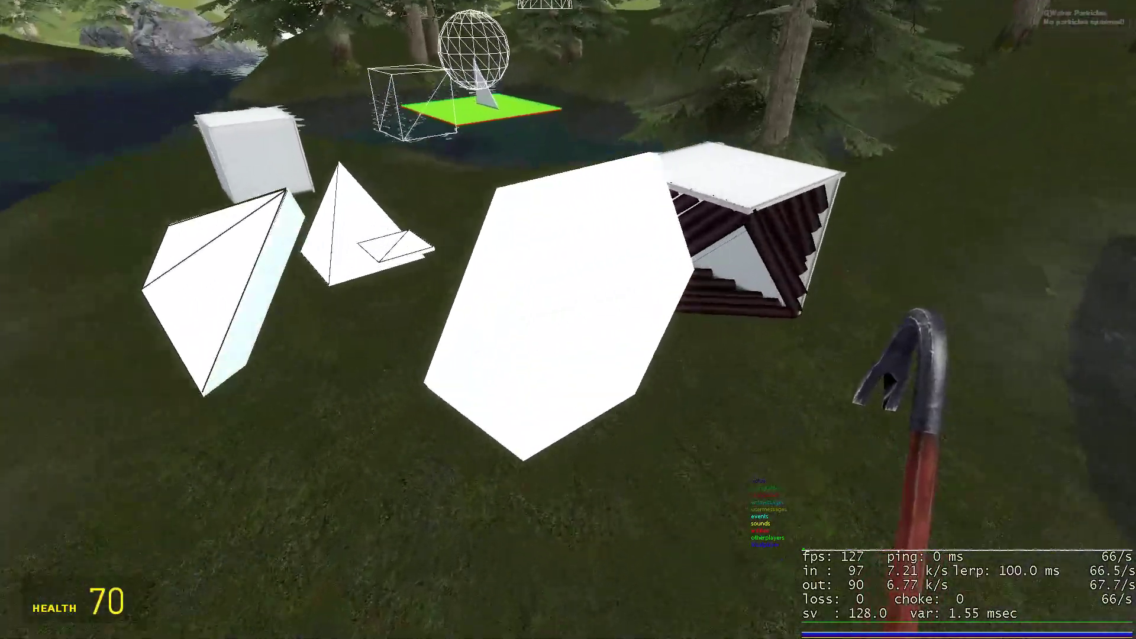
pyautogui.click(568, 319)
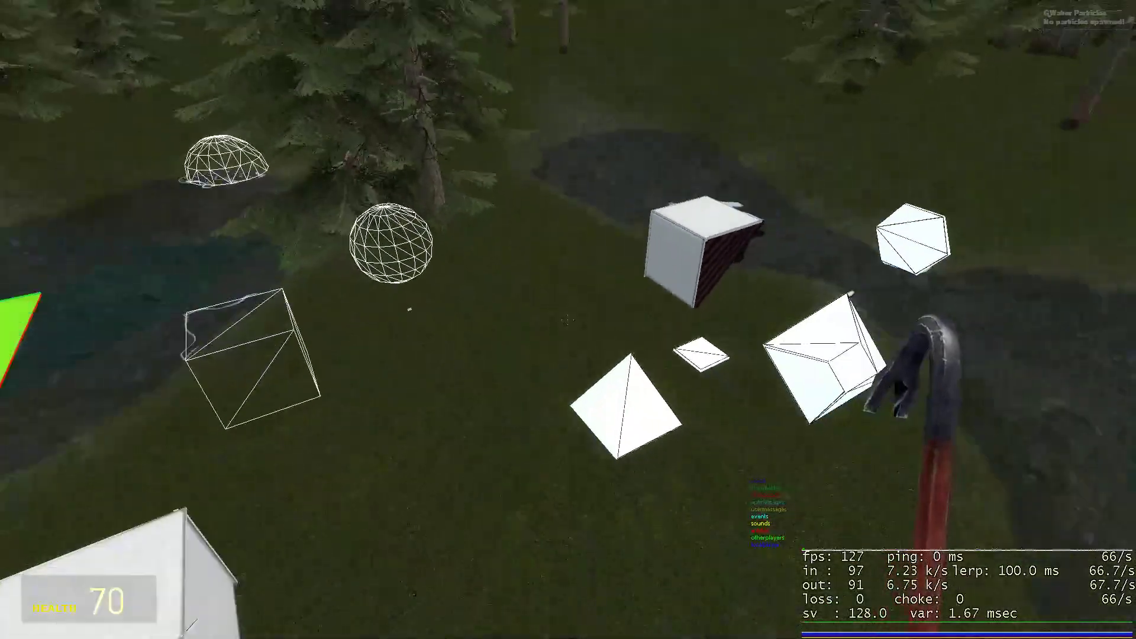